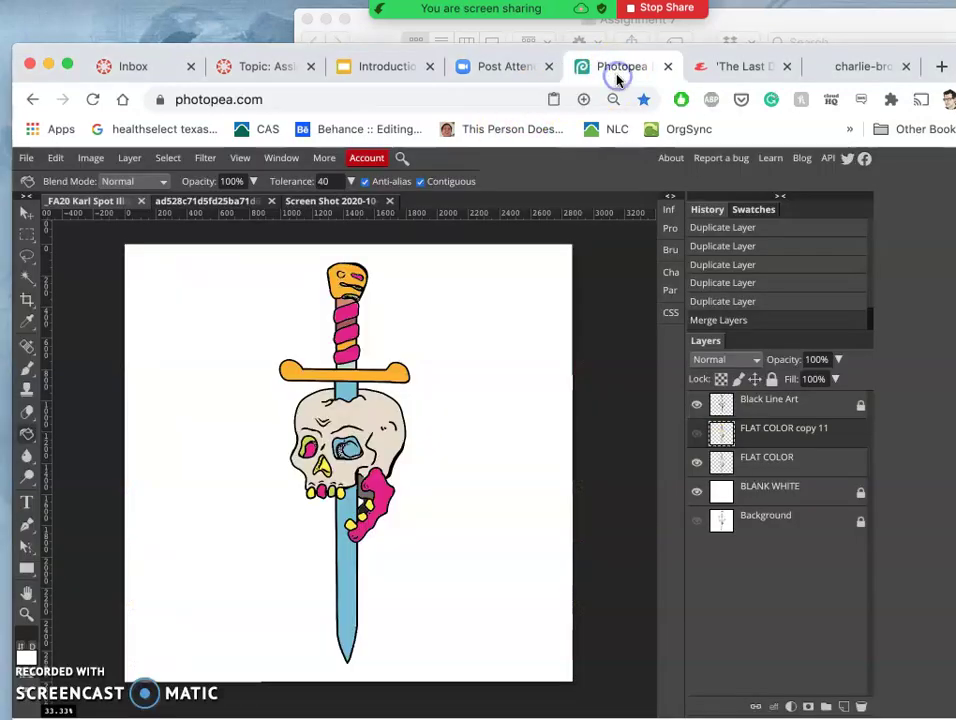
View the flat colors without the Black Line Art layer, select FLAT COLOR, and show the line art again
left_click(697, 405)
left_click(706, 460)
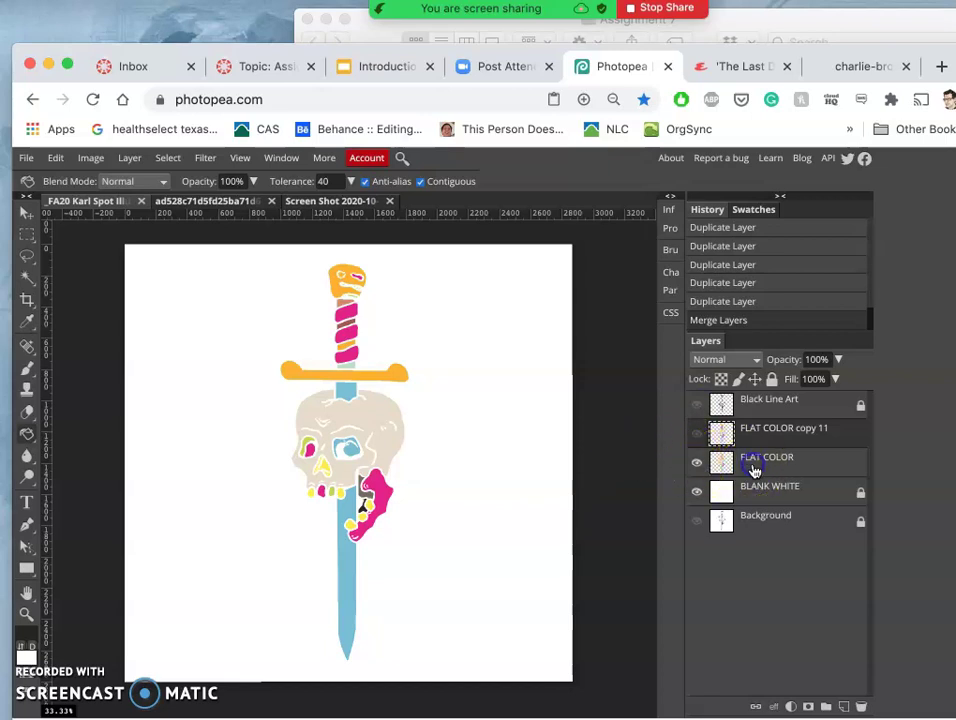
left_click(697, 410)
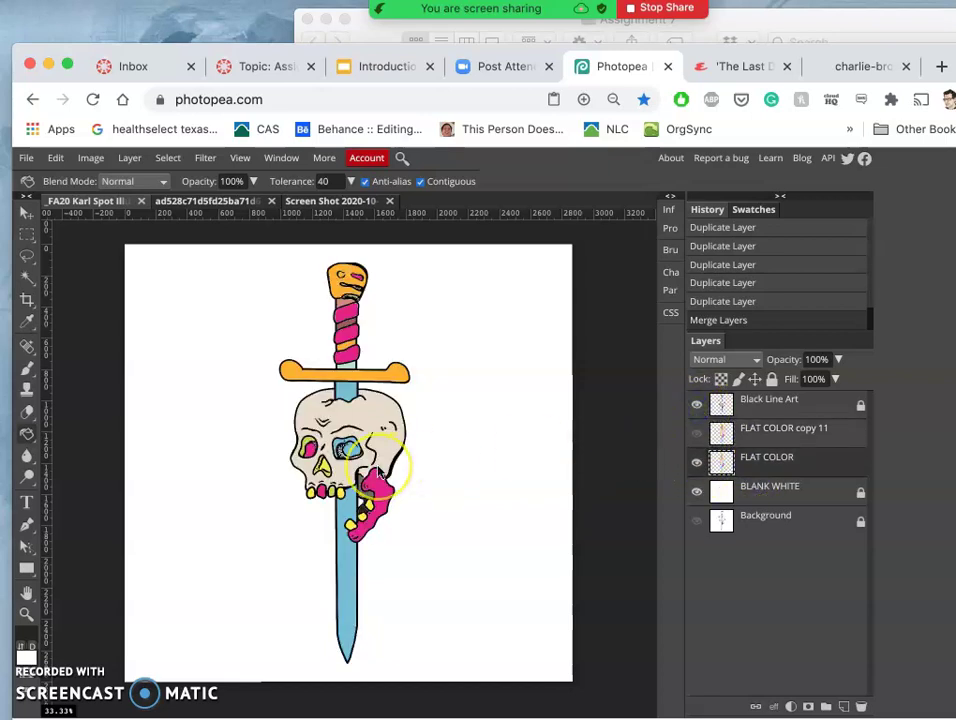
Examine the color edges along the black outlines around the skull's jaw, teeth and sword blade for white gaps
scroll(378, 472, "up", 10)
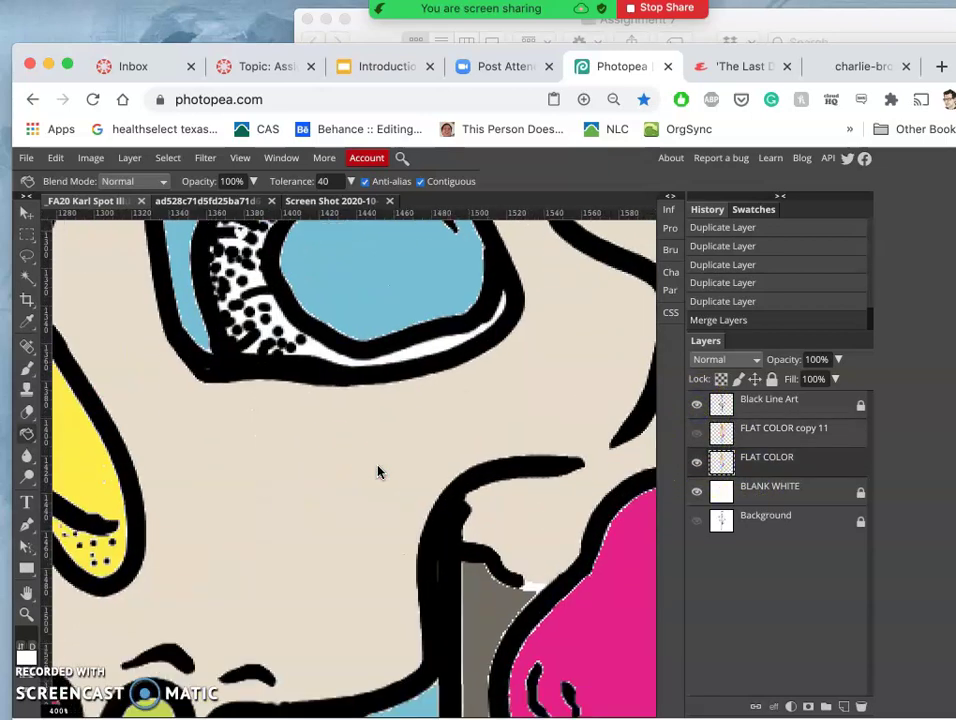
scroll(378, 472, "down", 6)
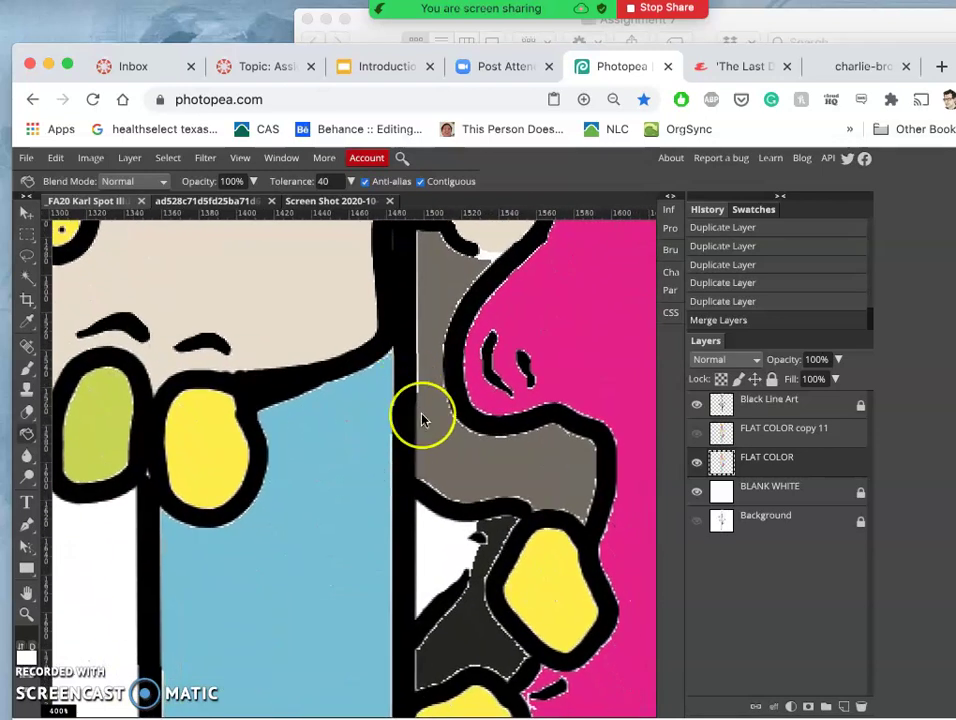
scroll(421, 420, "up", 3)
scroll(585, 515, "right", 5)
scroll(540, 416, "right", 2)
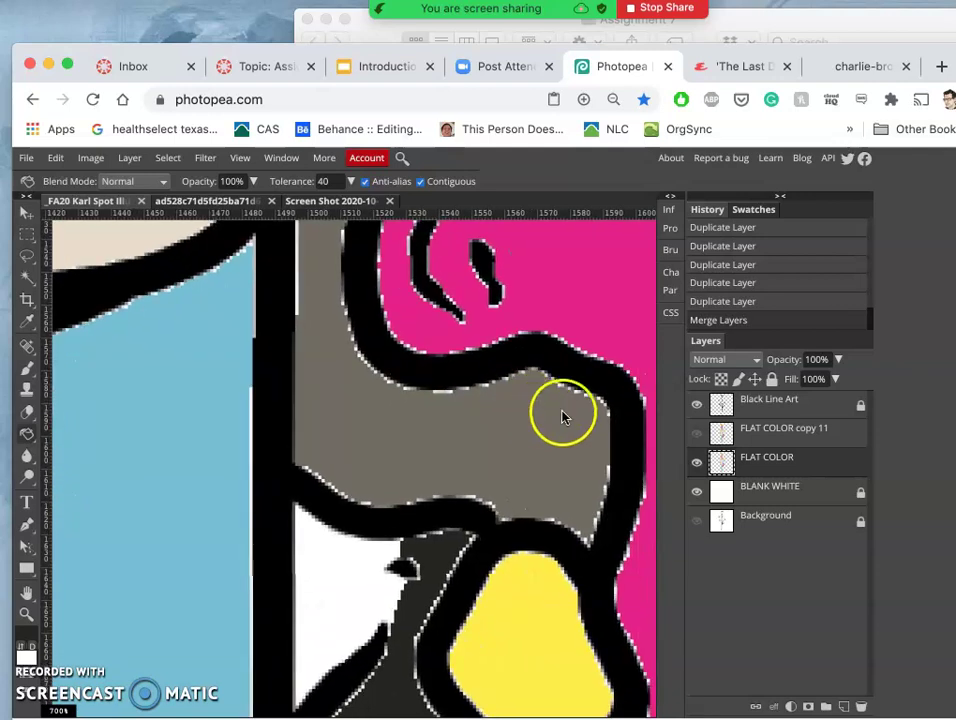
scroll(576, 498, "up", 3)
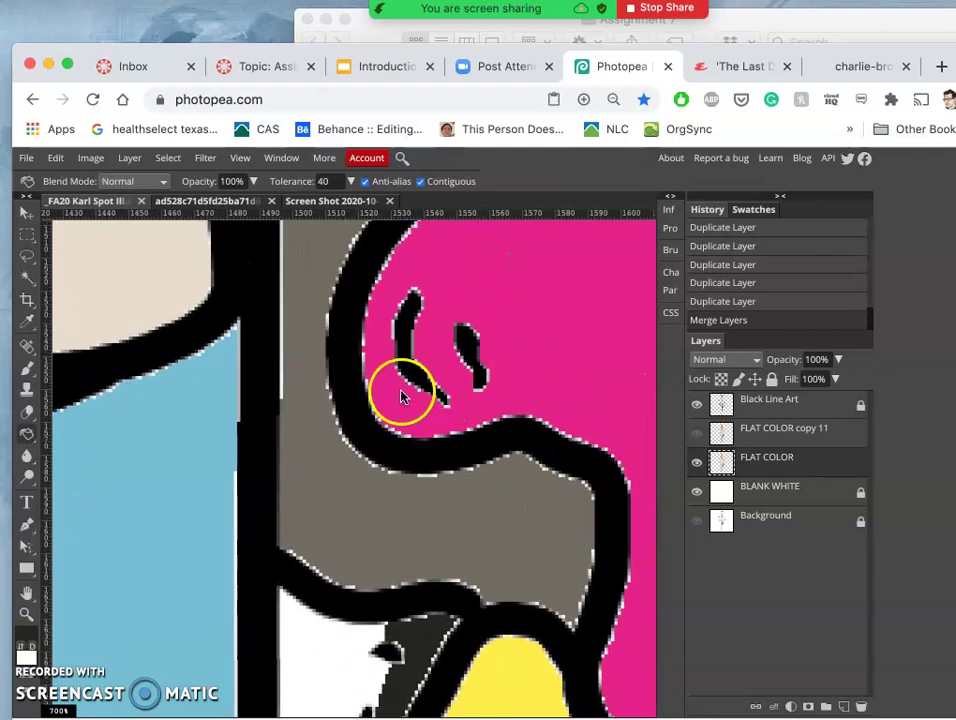
scroll(388, 360, "up", 3)
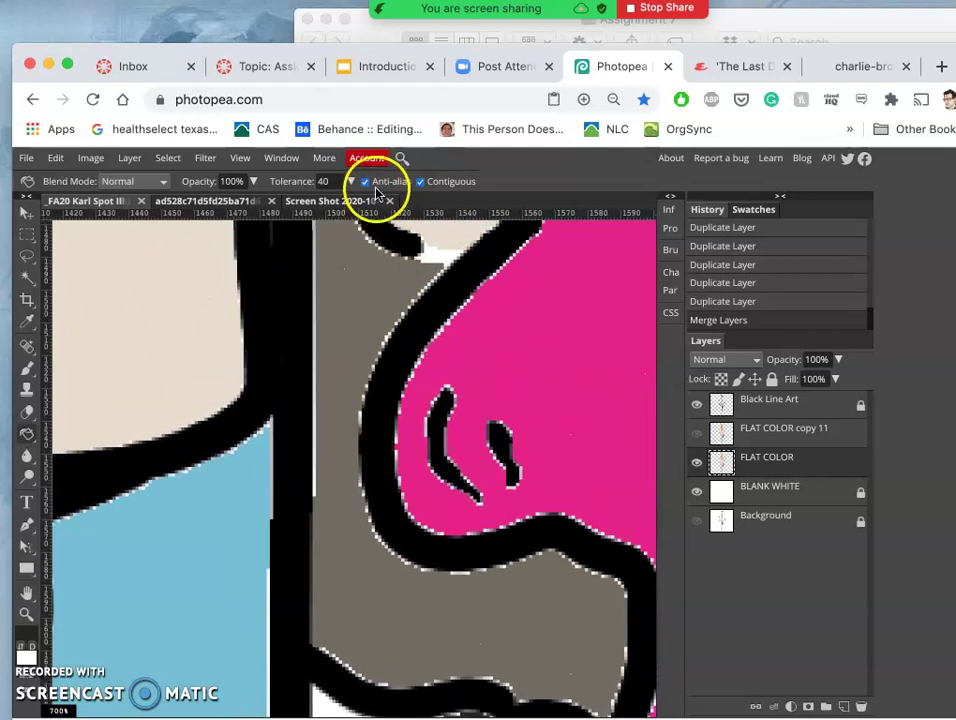
scroll(384, 314, "up", 6)
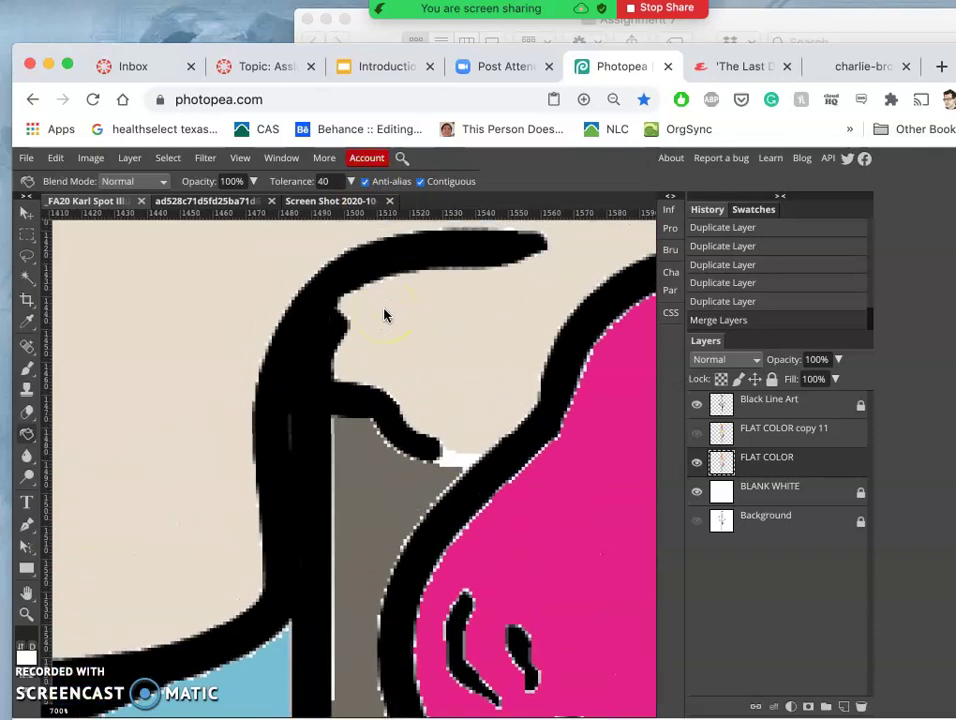
scroll(384, 314, "up", 4)
scroll(384, 314, "left", 2)
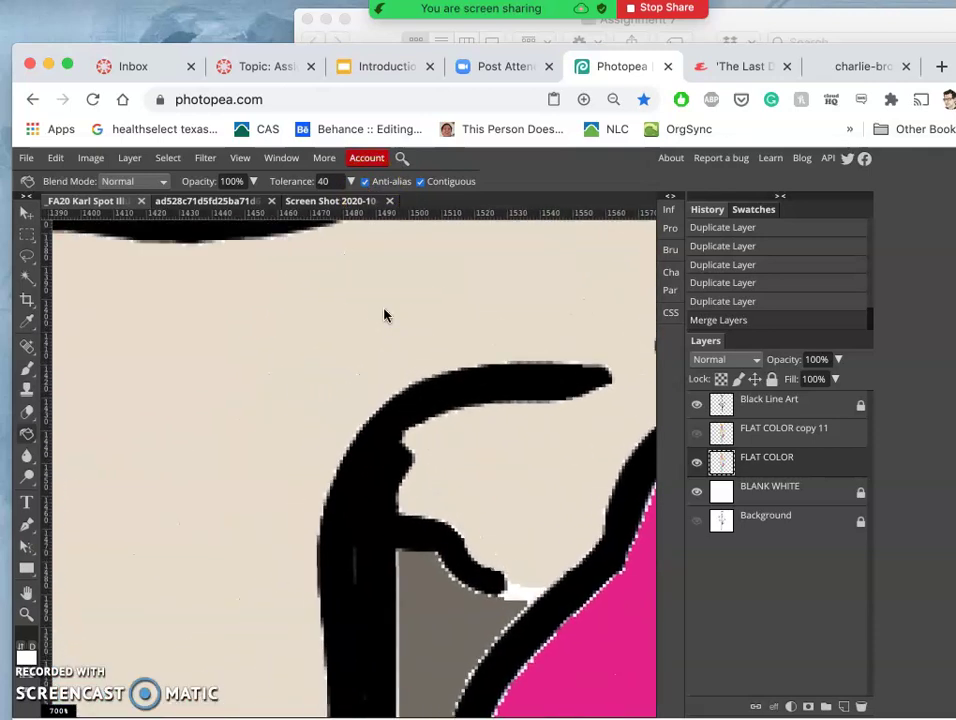
scroll(384, 314, "down", 12)
scroll(384, 314, "left", 2)
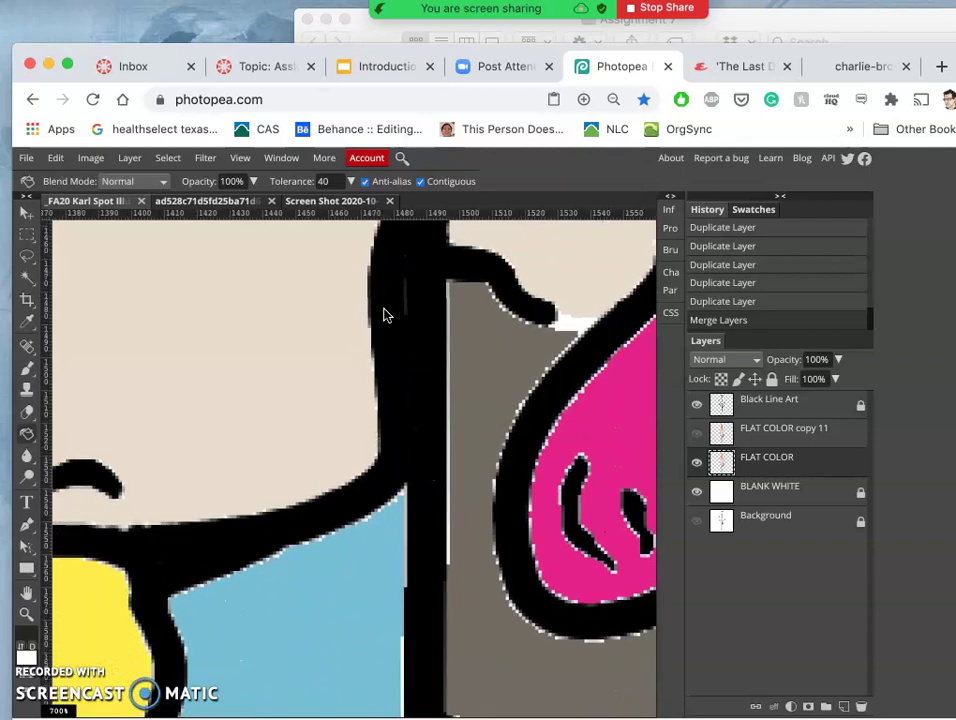
scroll(384, 314, "left", 10)
scroll(384, 314, "down", 2)
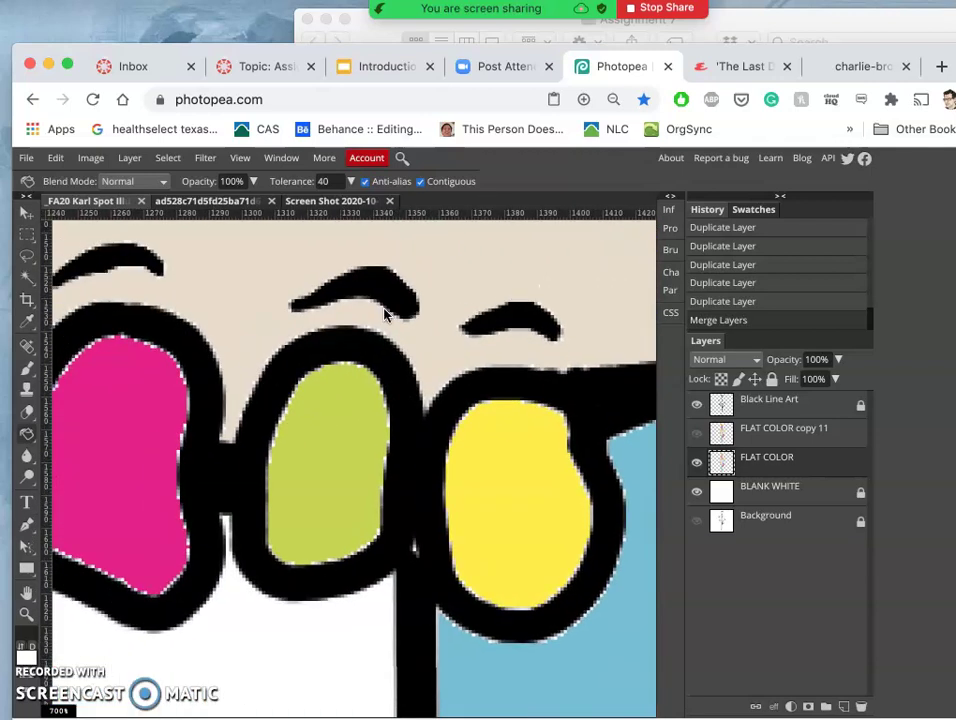
scroll(384, 314, "right", 9)
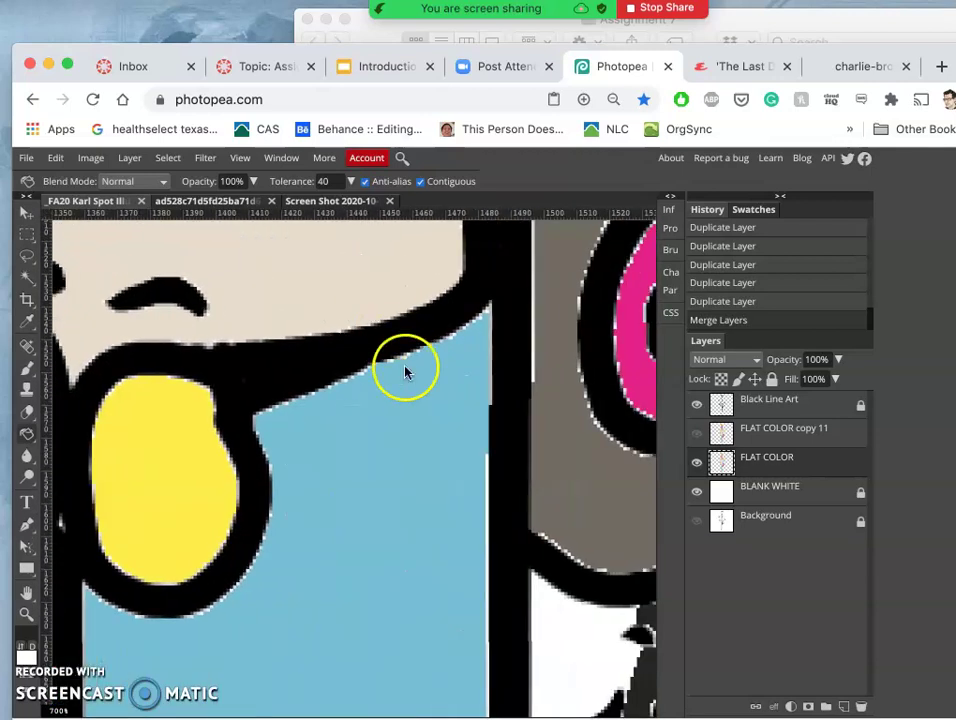
scroll(422, 421, "down", 3)
scroll(422, 421, "left", 2)
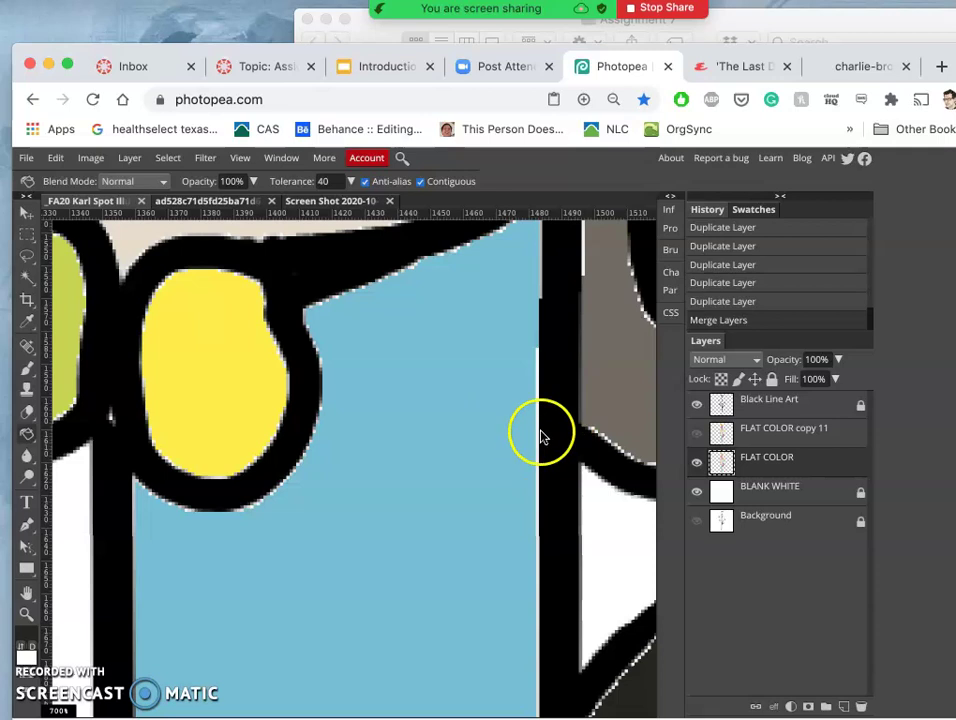
Hide the Black Line Art layer and duplicate the FLAT COLOR layer
left_click(693, 462)
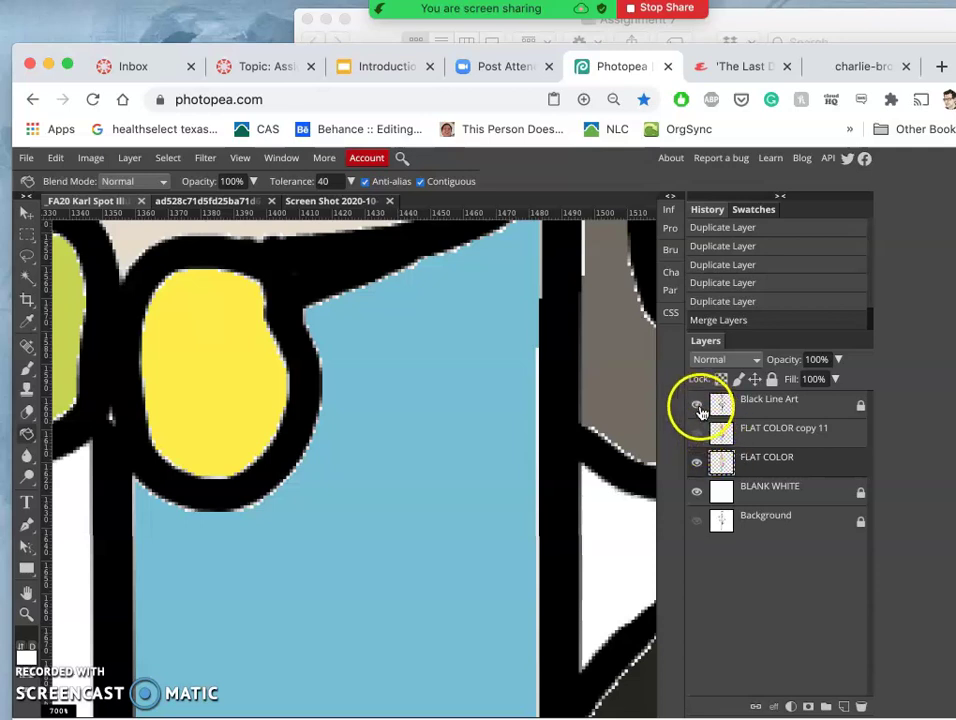
left_click(698, 406)
left_click(746, 467)
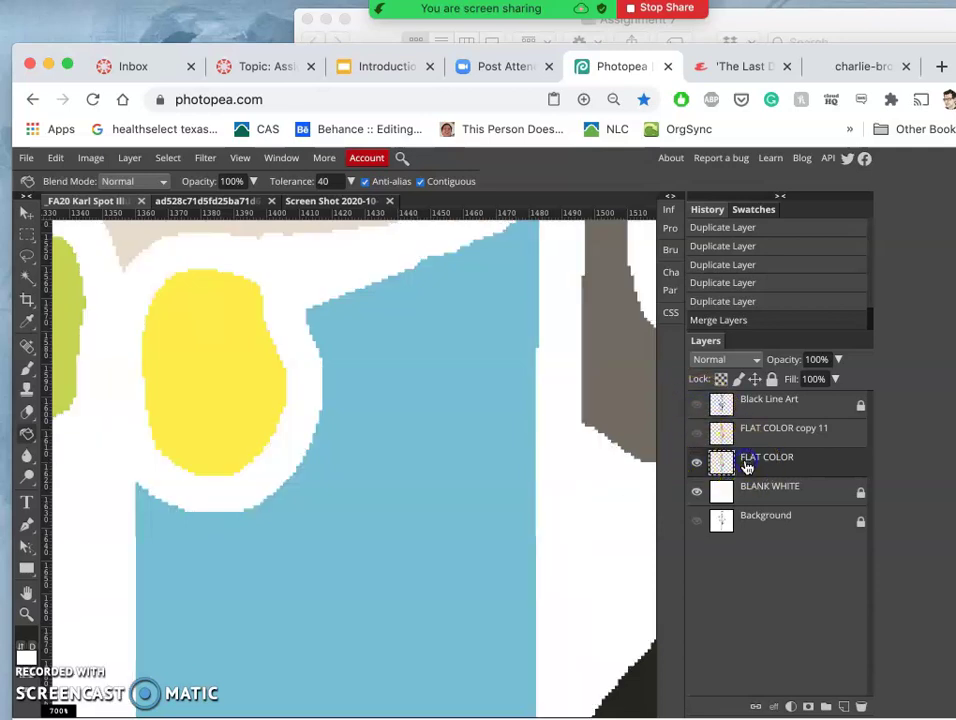
key("ctrl+j")
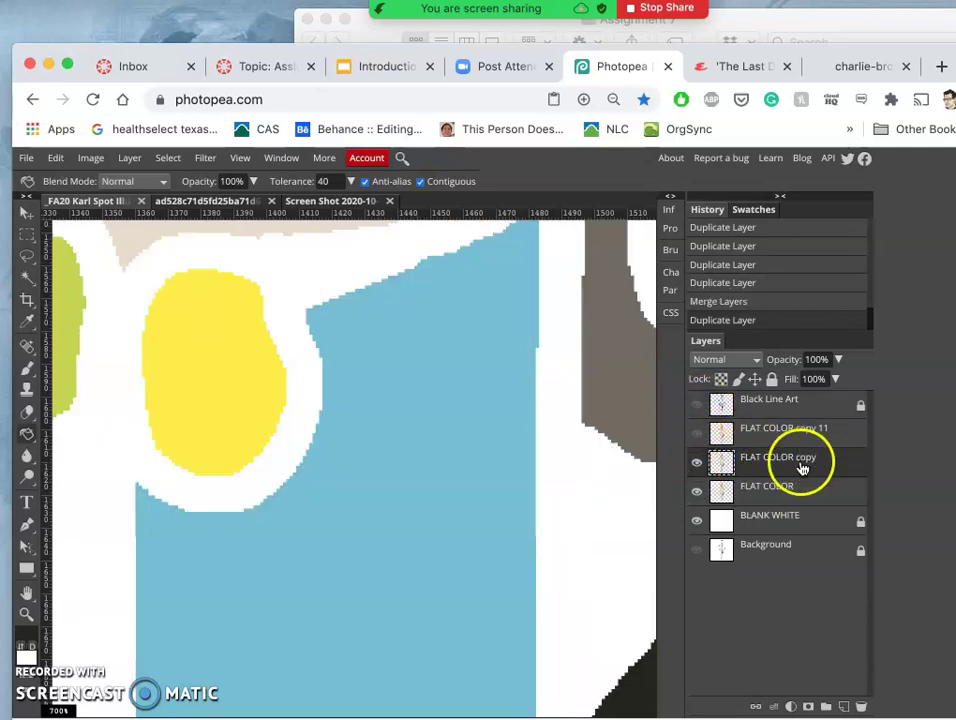
Apply a Gaussian Blur with a 2 px radius to the FLAT COLOR copy layer
left_click(205, 160)
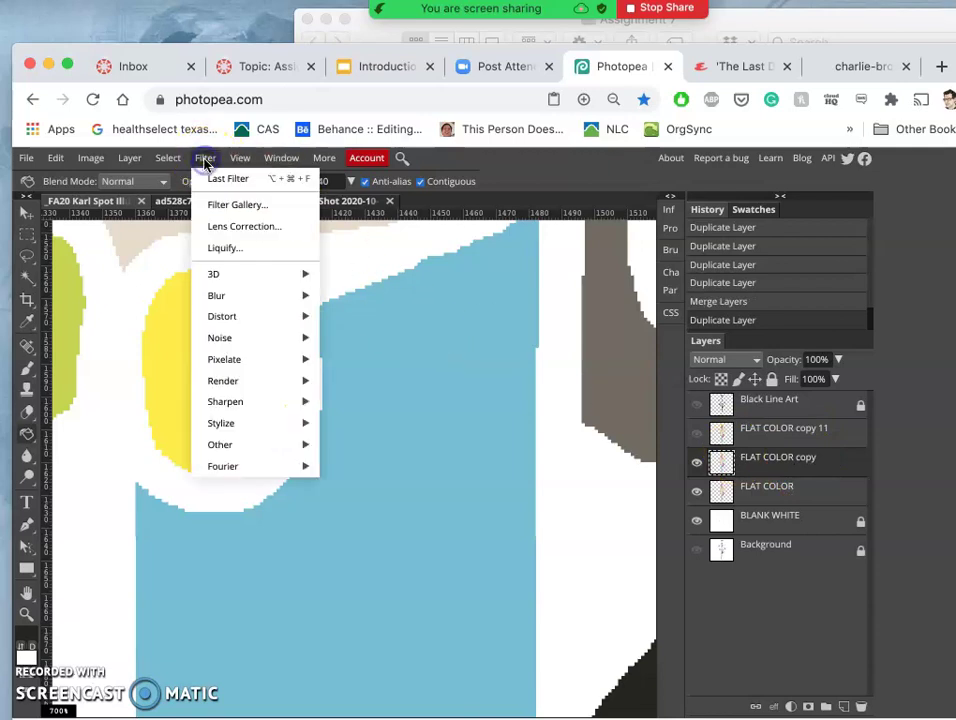
mouse_move(230, 299)
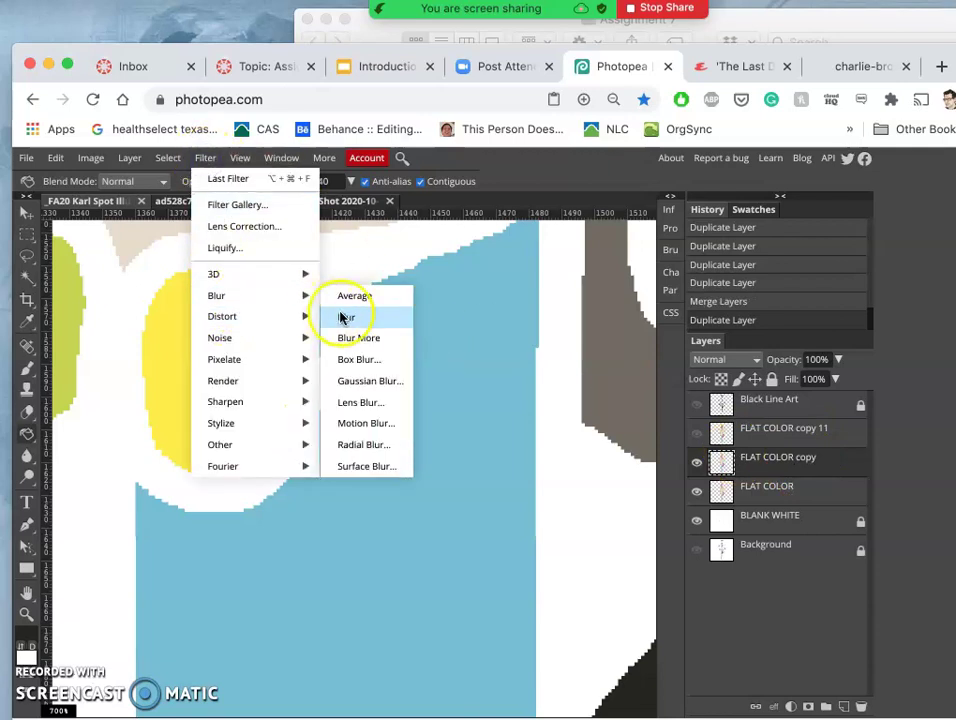
left_click(362, 384)
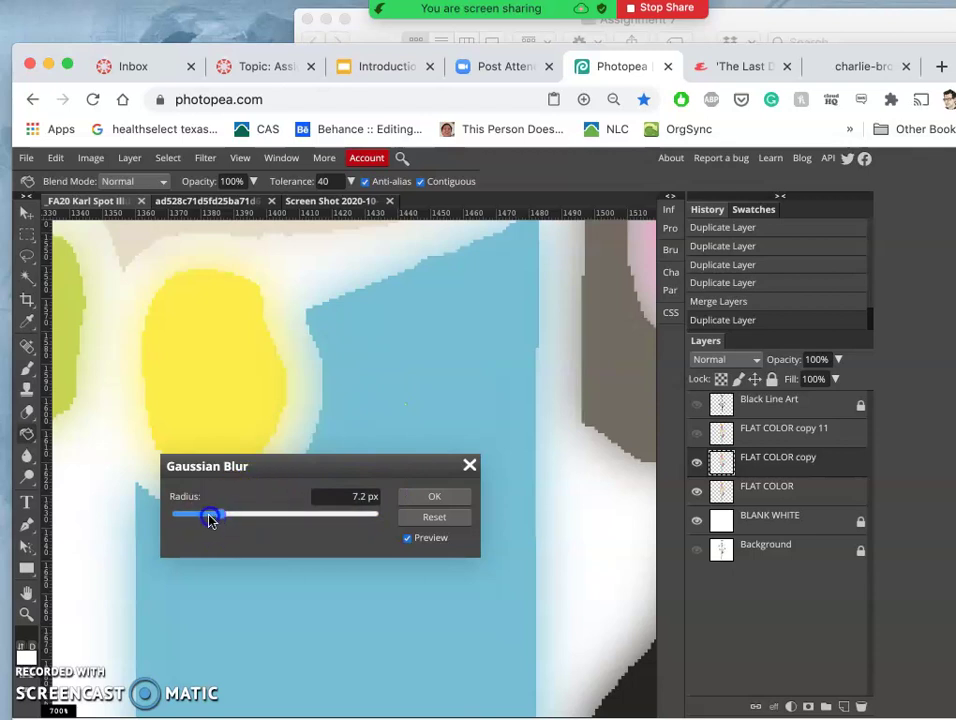
left_click_drag(187, 517, 185, 517)
left_click_drag(220, 514, 329, 514)
left_click(186, 517)
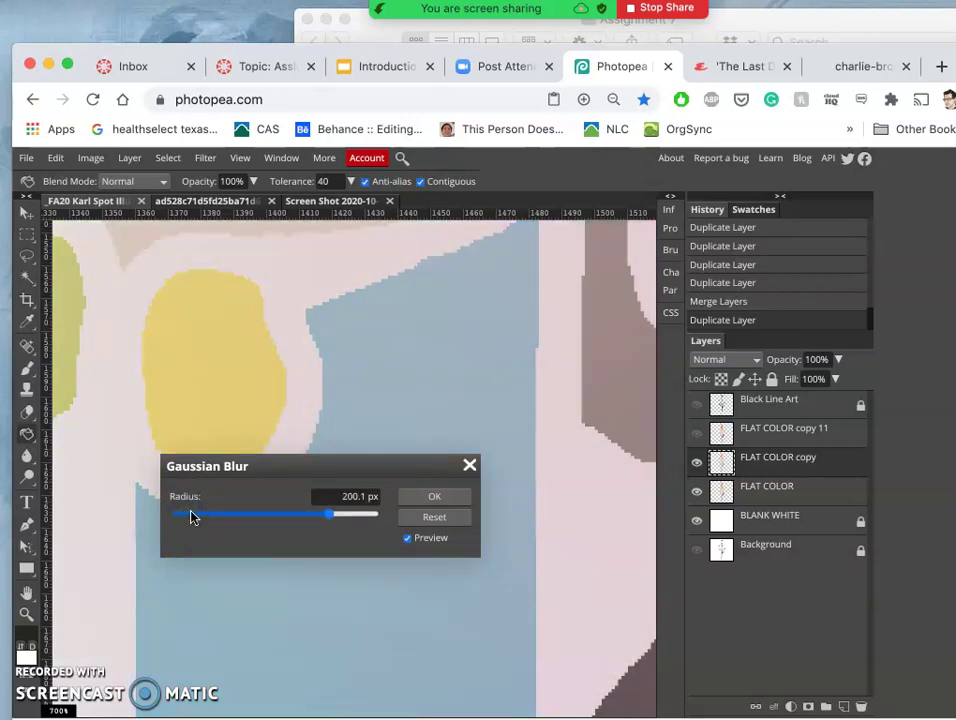
left_click(365, 497)
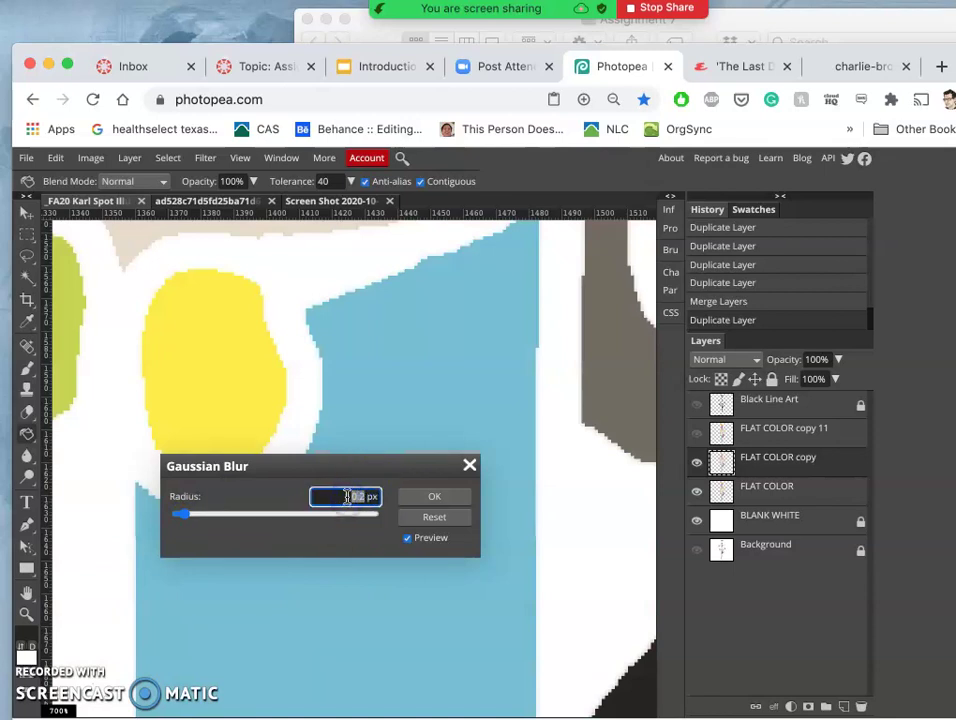
left_click(422, 498)
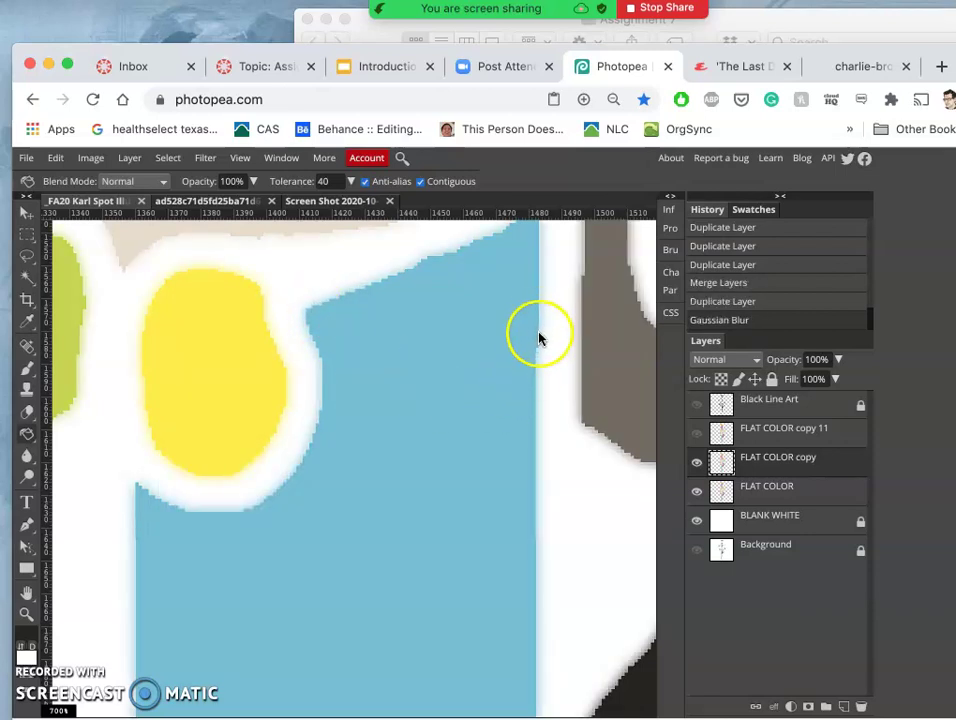
Toggle the blurred FLAT COLOR copy's visibility to compare its edges with the original flat colors
left_click(698, 463)
left_click(698, 463)
left_click(698, 463)
left_click(698, 463)
left_click(698, 463)
left_click(698, 463)
Duplicate the blurred FLAT COLOR copy layer repeatedly, up to FLAT COLOR copy 10, to strengthen its soft edges
key("ctrl+j")
key("ctrl+j")
key("ctrl+j")
key("ctrl+j")
key("ctrl+j")
key("ctrl+j")
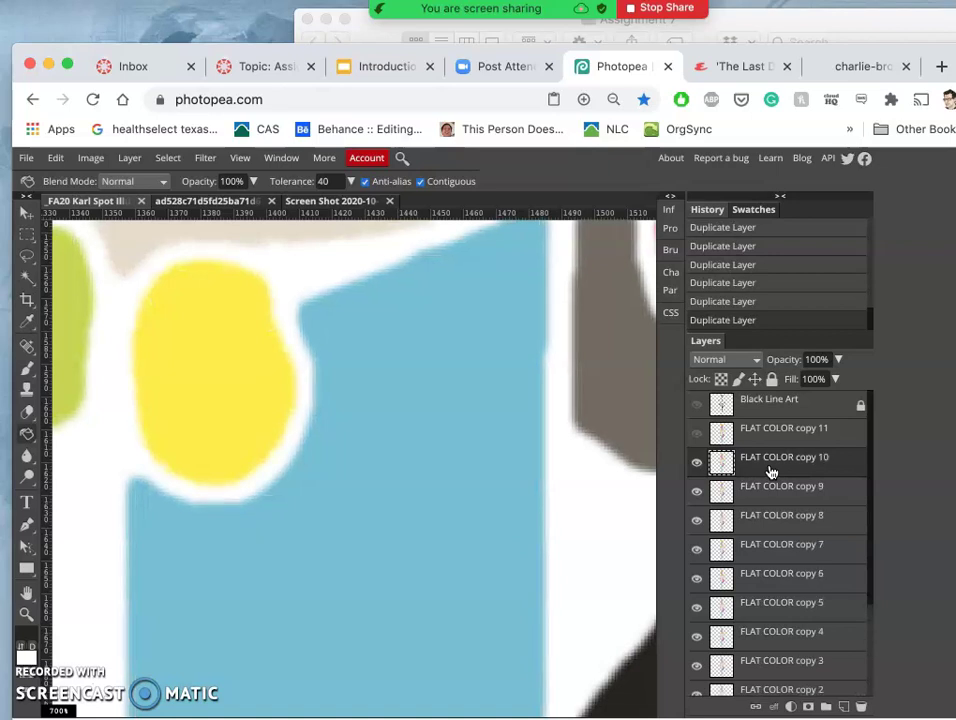
left_click(575, 440)
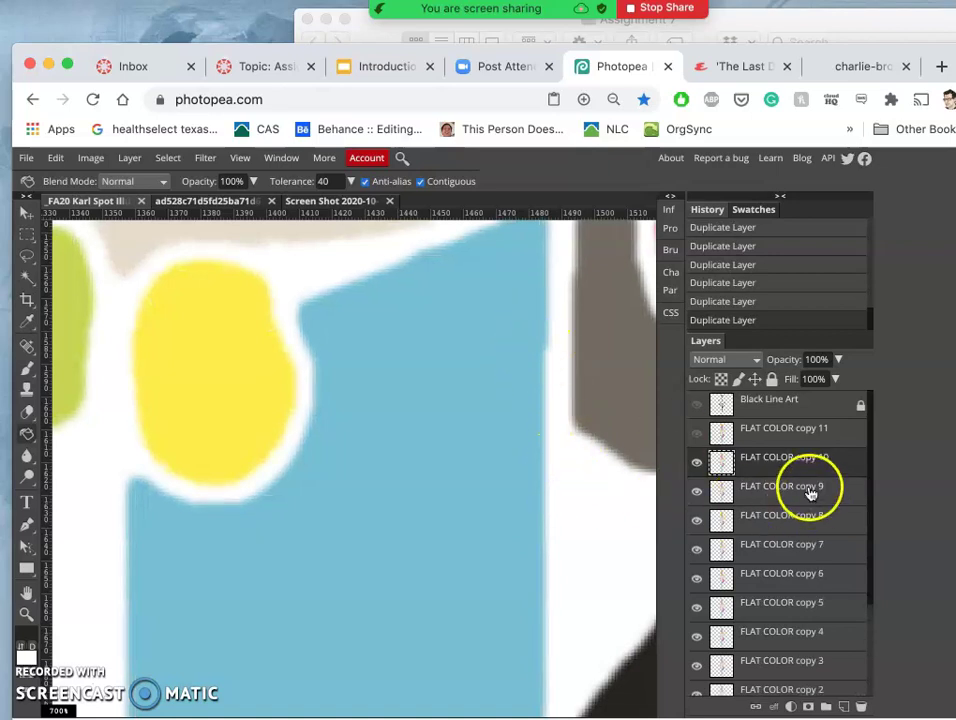
Select all the blurred duplicates from FLAT COLOR copy 10 down to FLAT COLOR copy and merge them into one layer
scroll(776, 596, "down", 2)
scroll(776, 596, "down", 2)
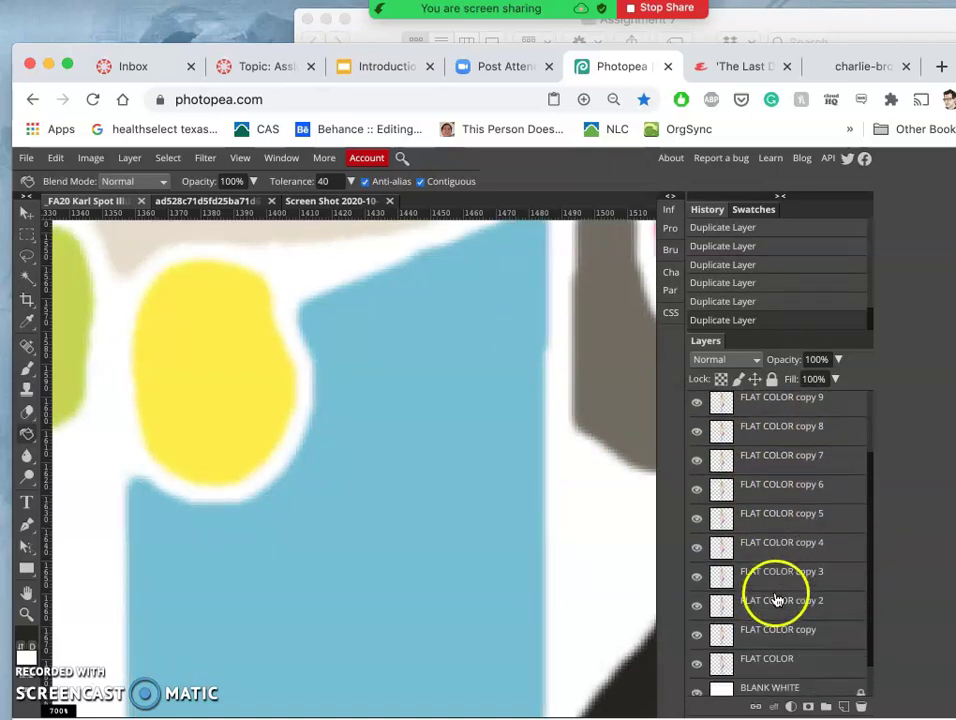
left_click(776, 603)
scroll(771, 597, "up", 3)
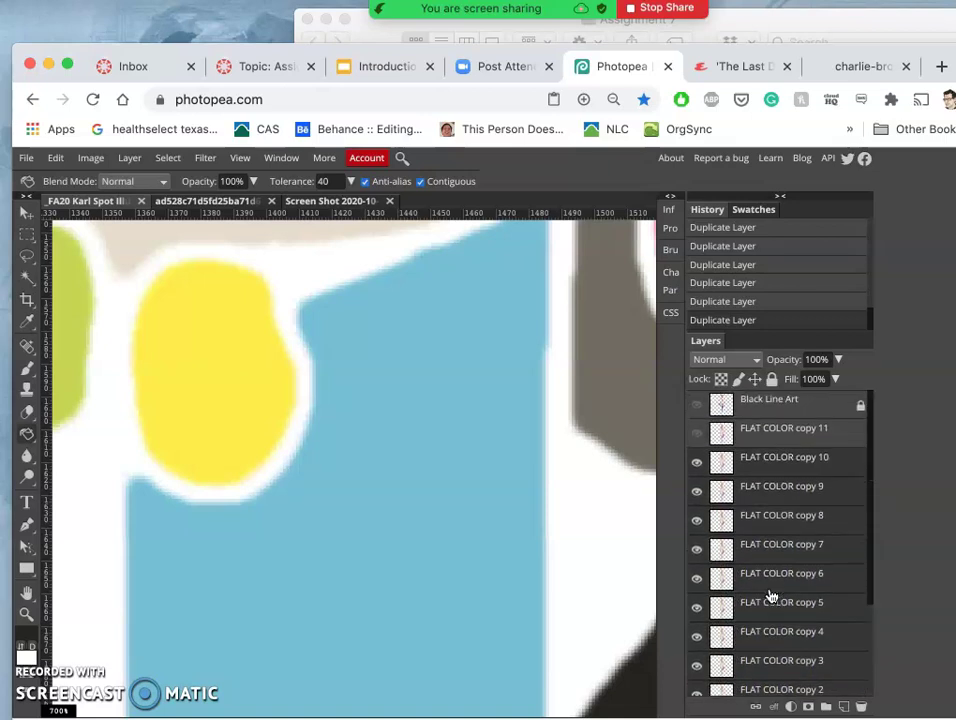
left_click(665, 437)
left_click(135, 162)
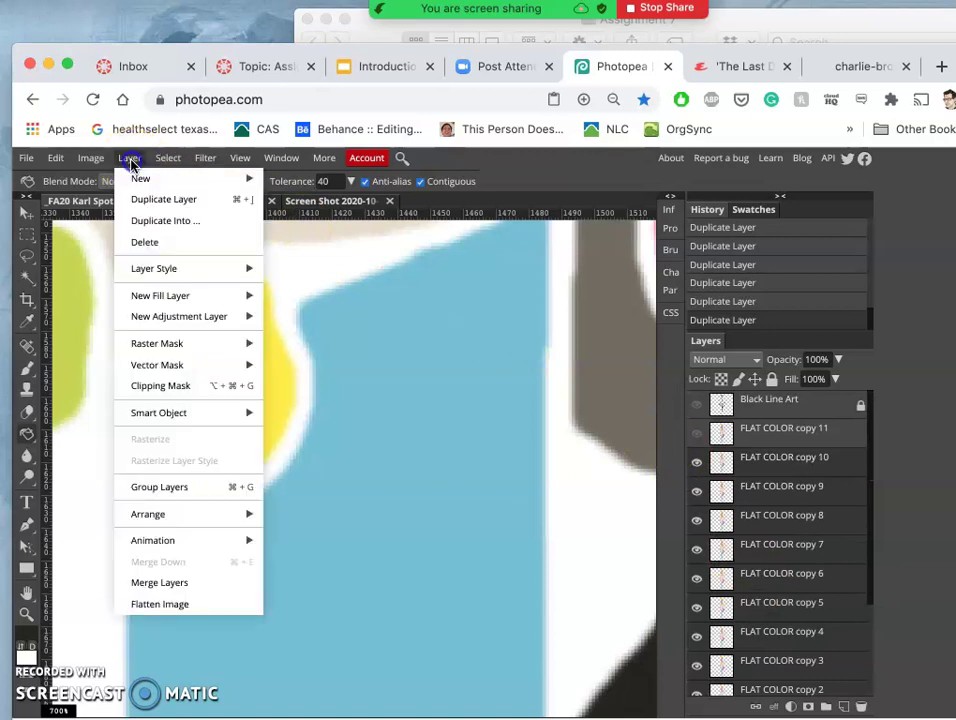
left_click(160, 582)
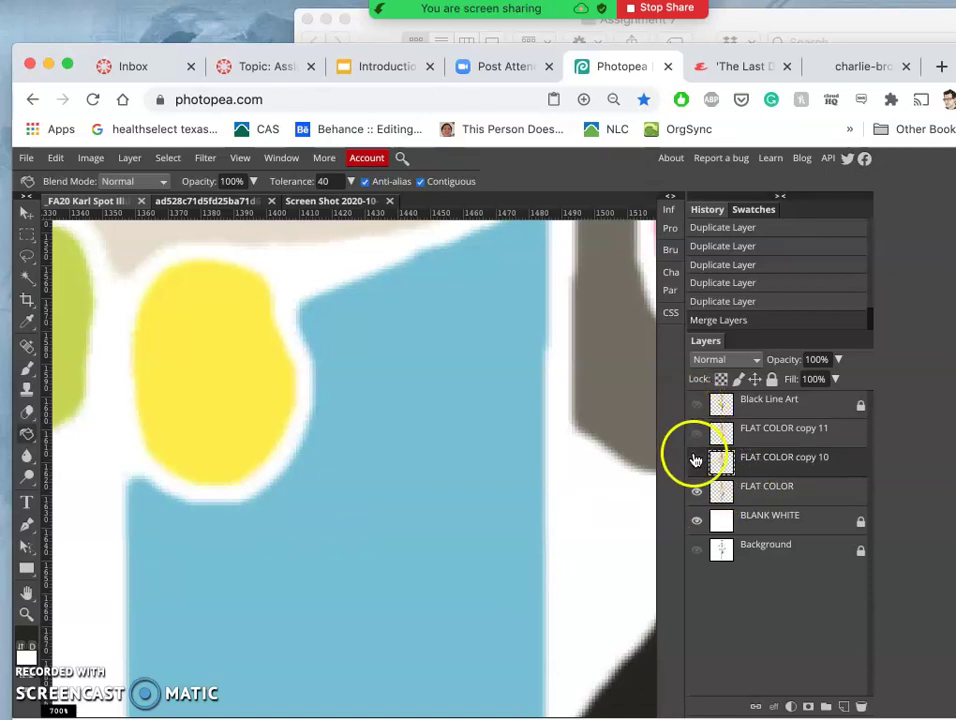
Compare the original flat color edges with the merged FLAT COLOR copy 10 layer, checking the original under the line art
left_click(697, 464)
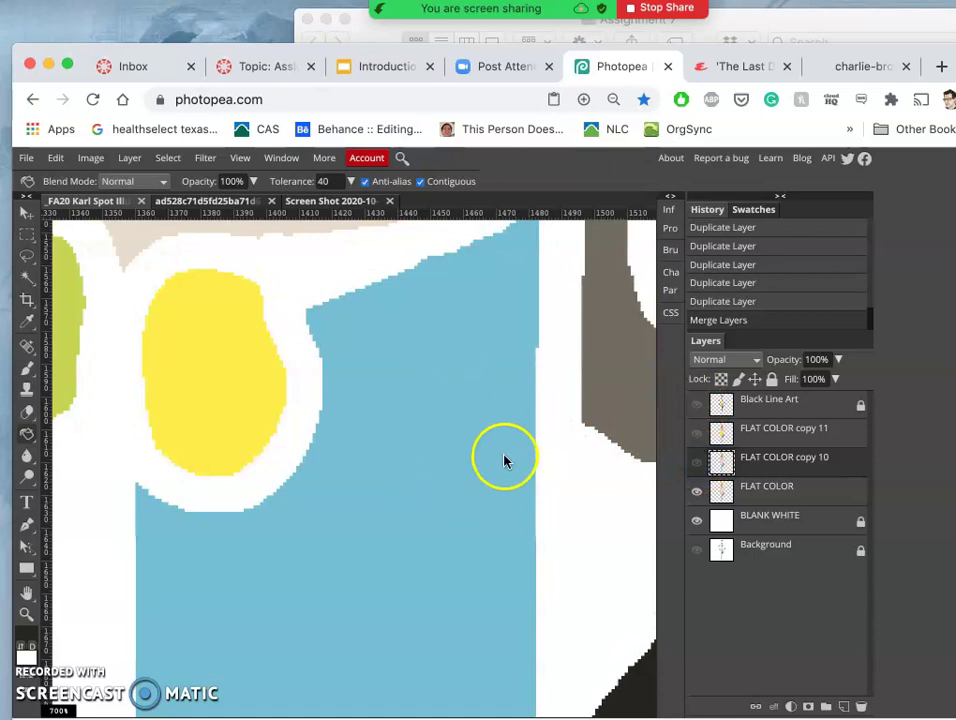
left_click(697, 404)
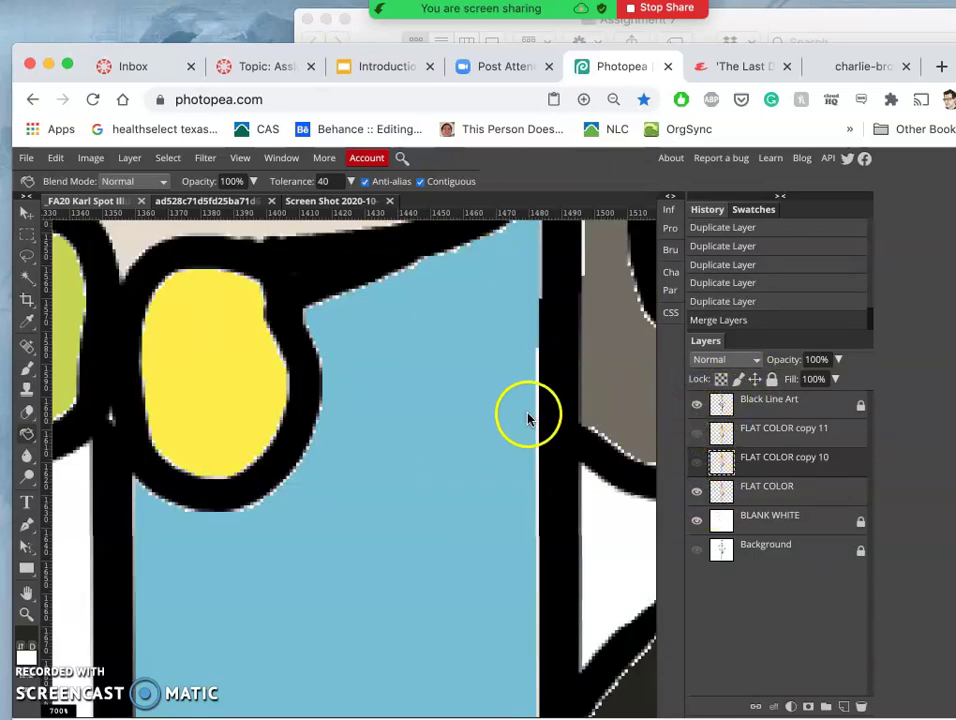
left_click(697, 404)
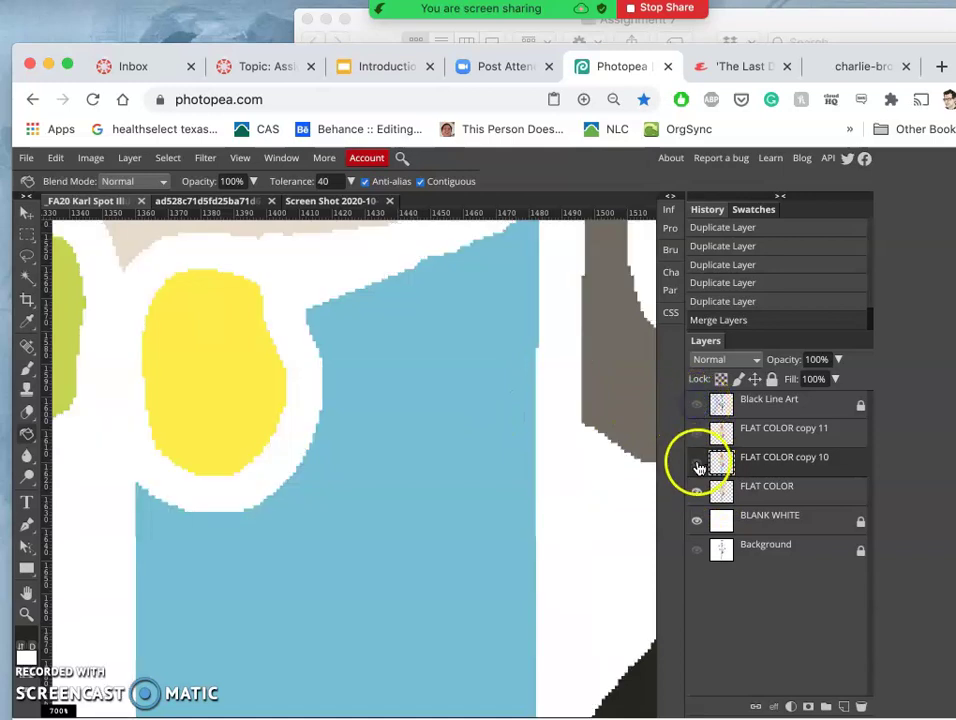
left_click(697, 463)
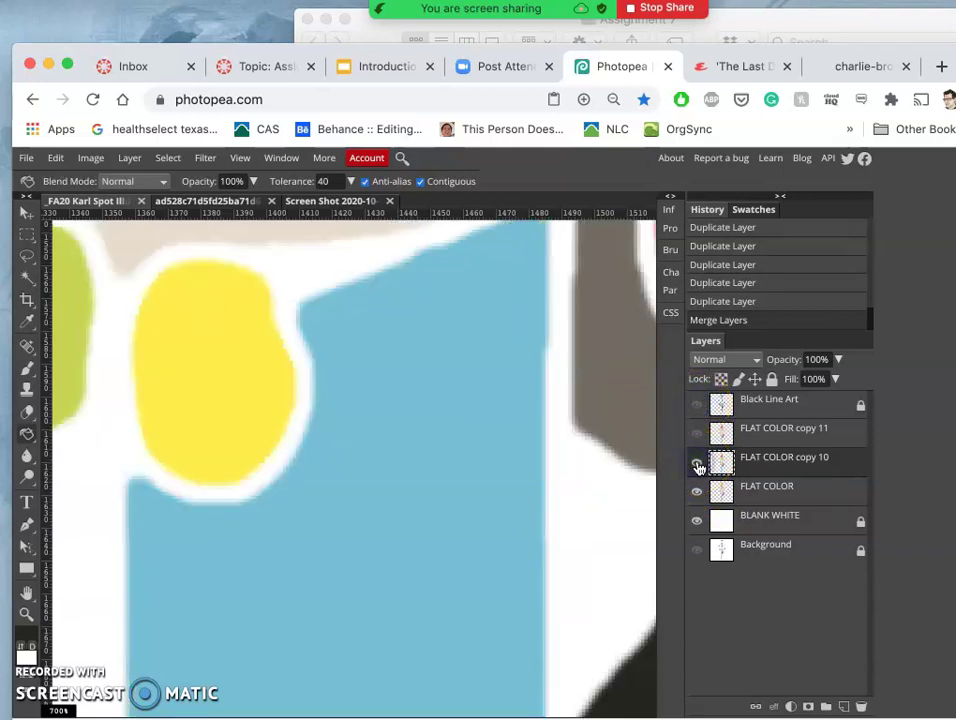
Show the Black Line Art layer over the merged colors and inspect the outlines around the teeth and jaw
left_click(697, 405)
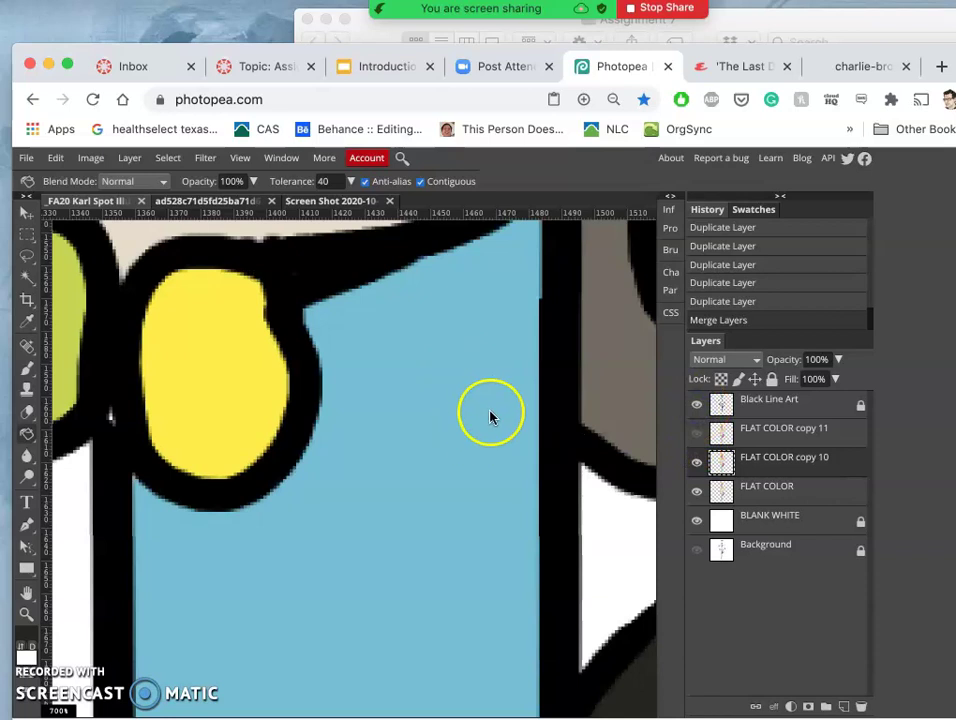
scroll(493, 412, "right", 5)
scroll(491, 428, "down", 5)
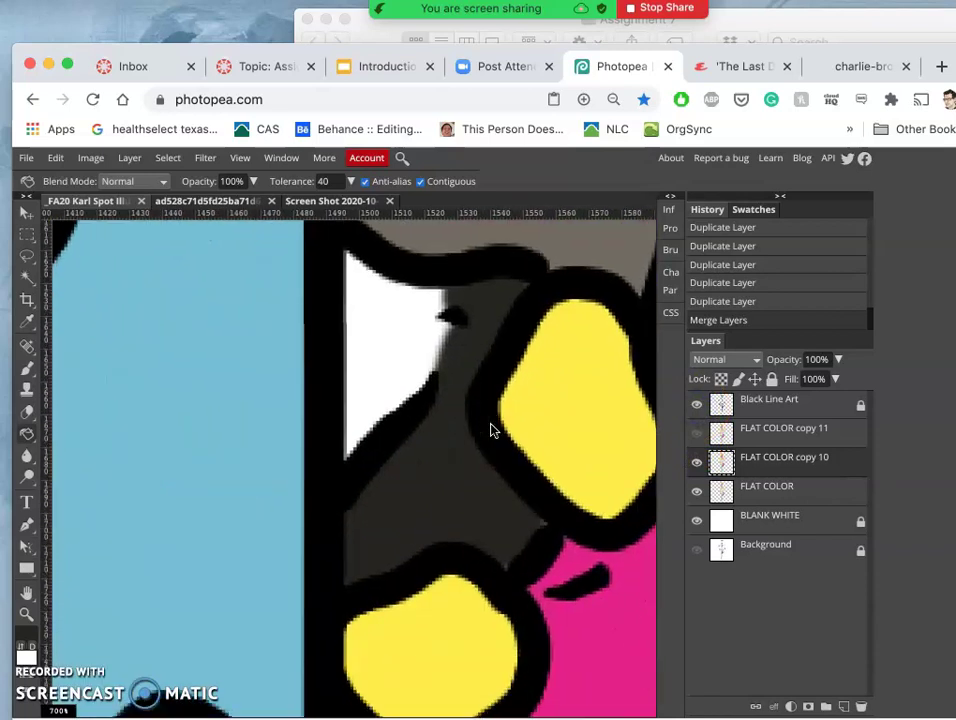
scroll(491, 428, "down", 6)
scroll(491, 428, "left", 3)
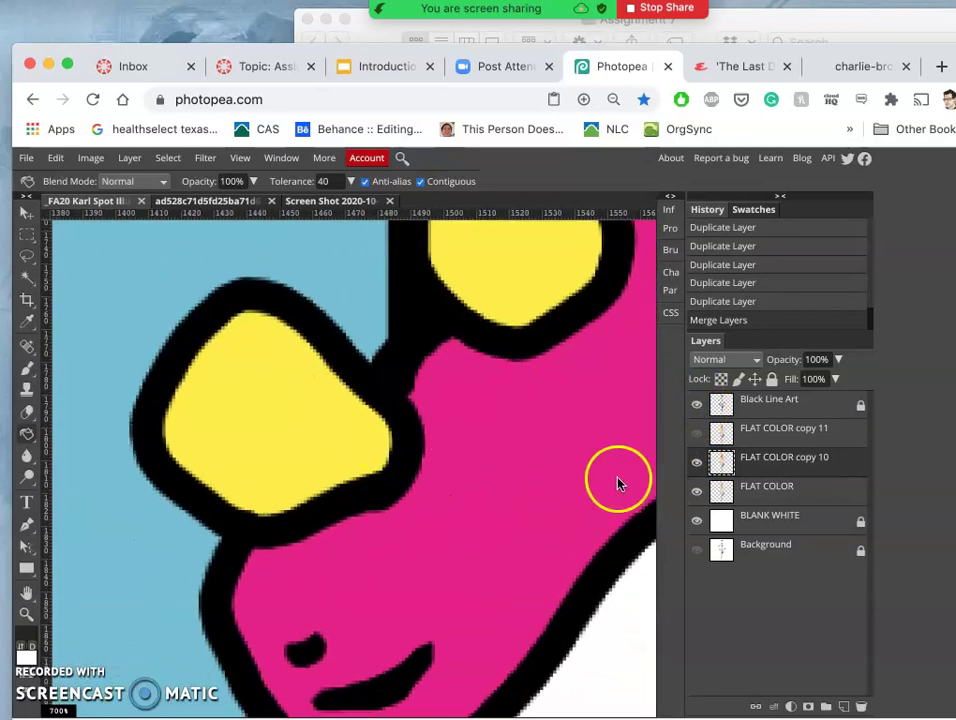
Compare the artwork with FLAT COLOR copy 10 hidden and shown, and inspect the outlines from the jaw up to the sword's pommel
left_click(697, 463)
left_click(697, 463)
left_click(697, 463)
scroll(433, 450, "down", 6)
scroll(433, 450, "right", 2)
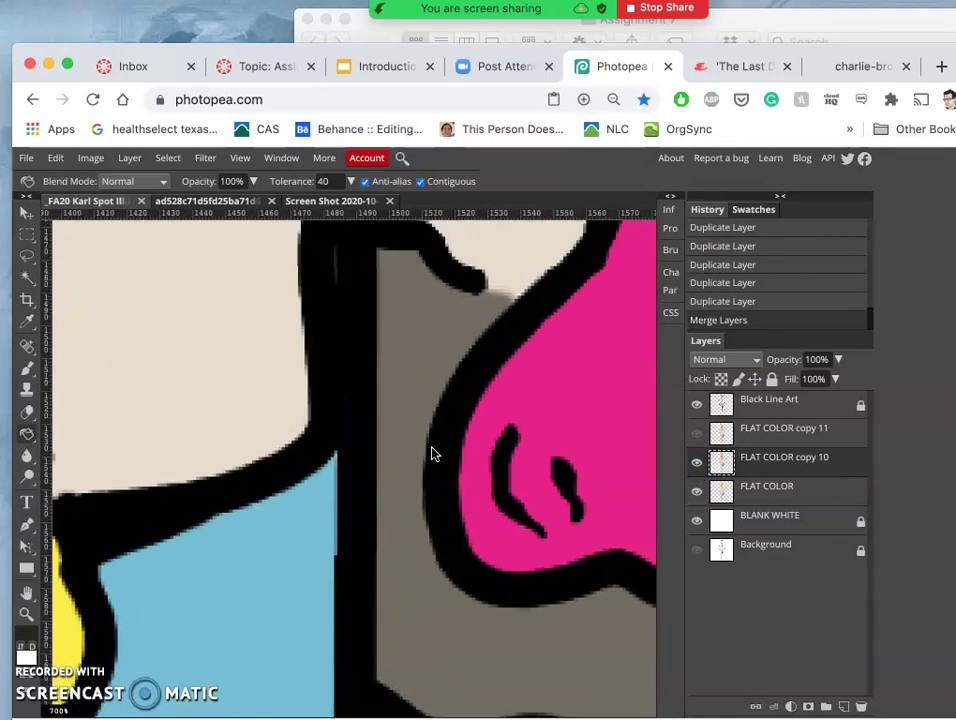
scroll(433, 453, "up", 10)
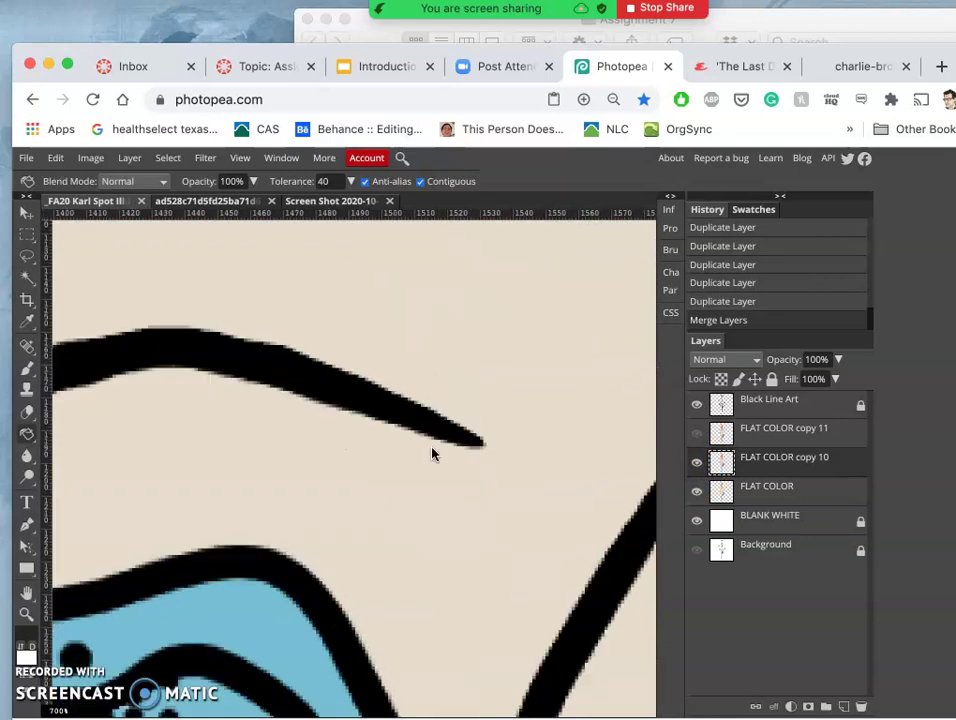
scroll(432, 455, "up", 10)
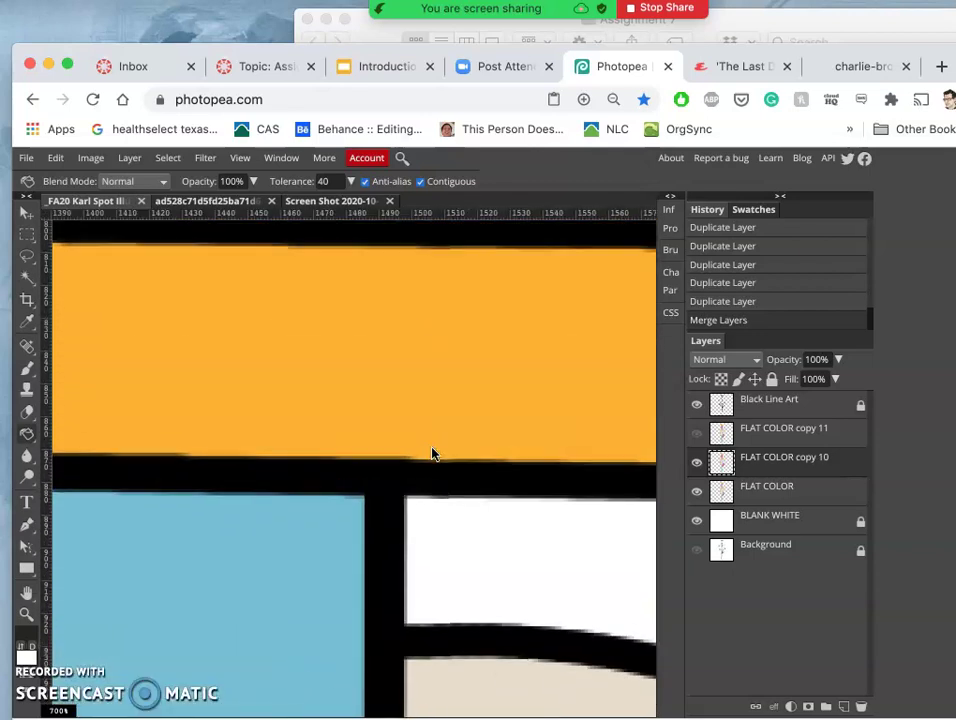
scroll(432, 455, "up", 10)
scroll(432, 455, "left", 2)
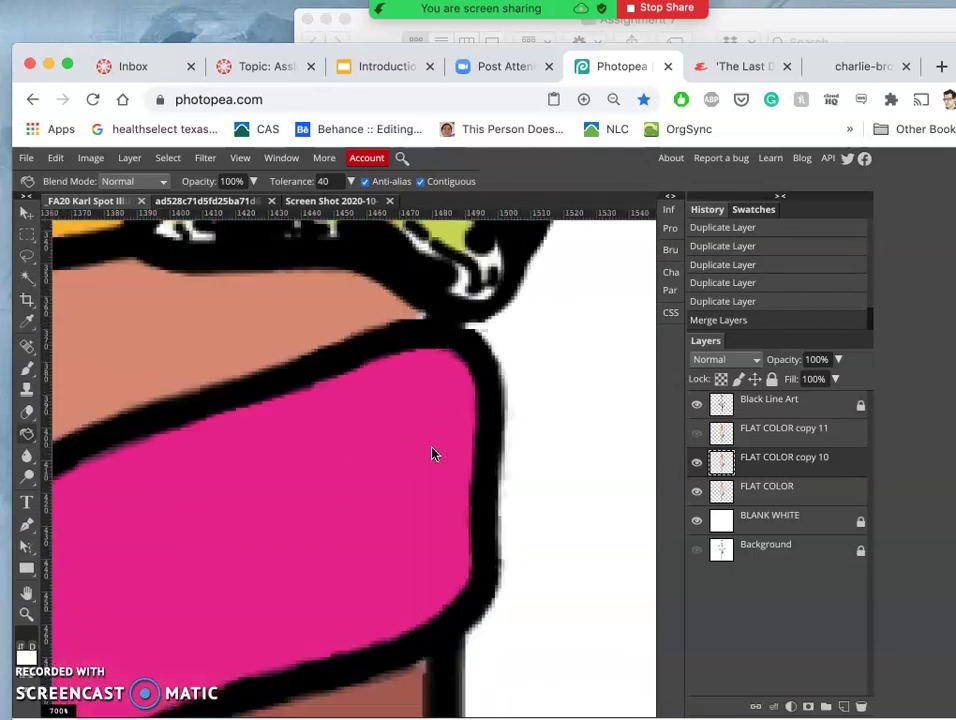
scroll(432, 455, "up", 10)
scroll(432, 455, "left", 5)
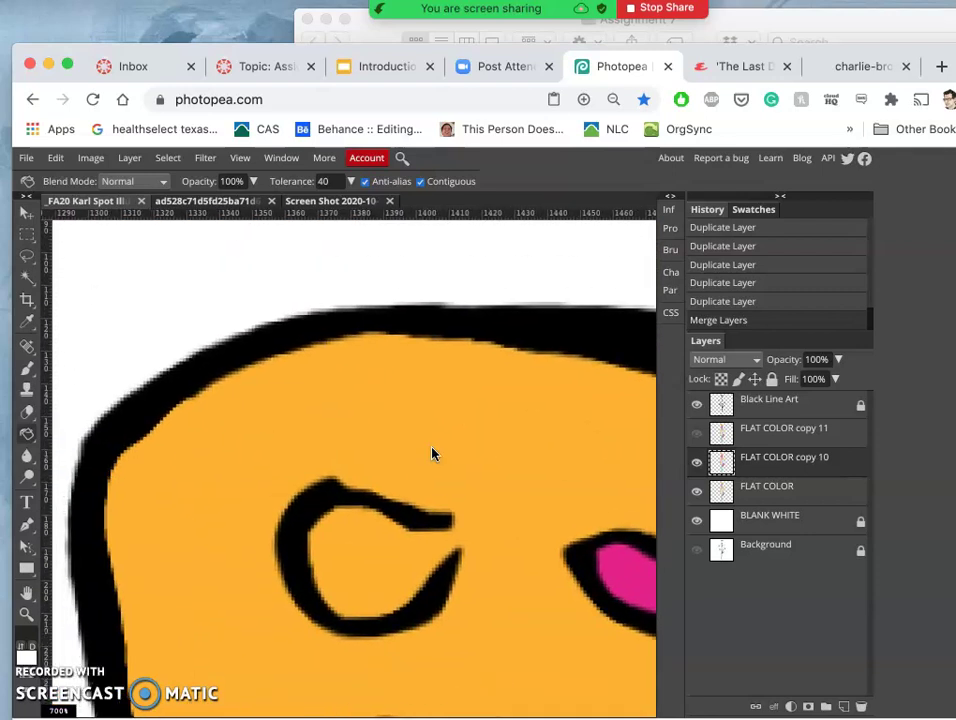
scroll(117, 416, "down", 3)
scroll(117, 416, "left", 2)
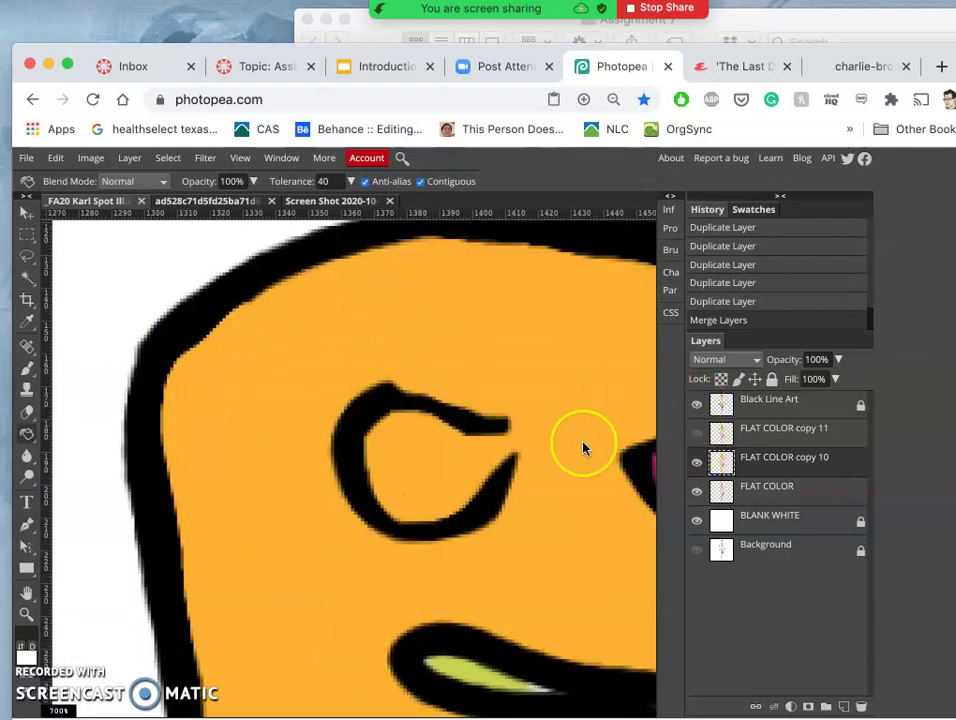
Show the FLAT COLOR copy 11 layer and move the FLAT COLOR layer above it, directly below Black Line Art
key("super+minus")
key("super+minus")
key("super+minus")
key("super+minus")
key("super+minus")
key("super+minus")
key("super+minus")
key("super+minus")
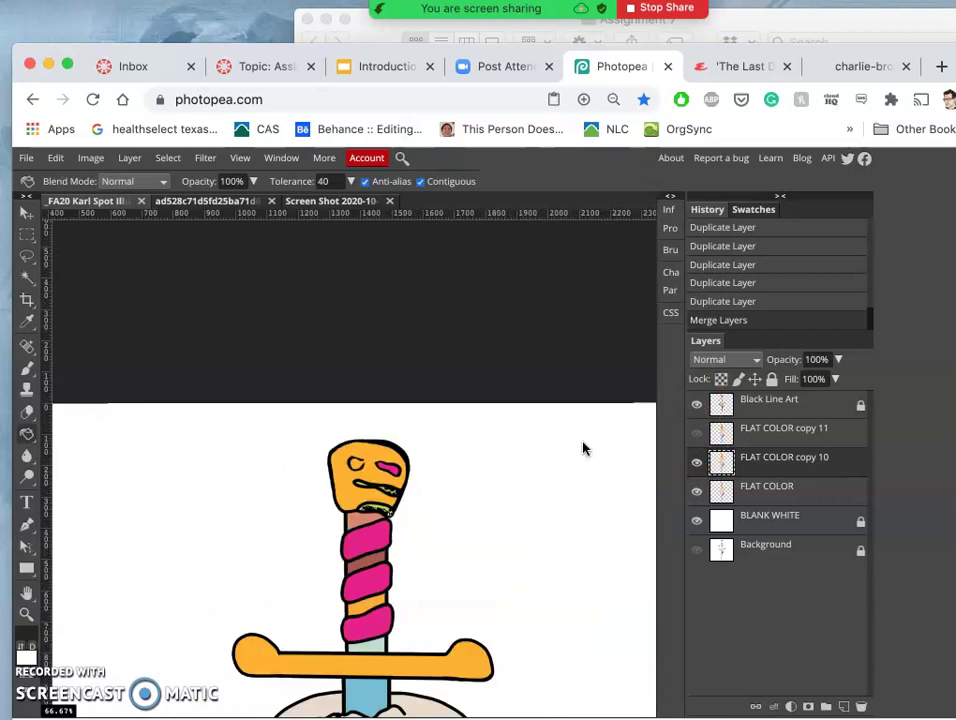
key("ctrl+minus")
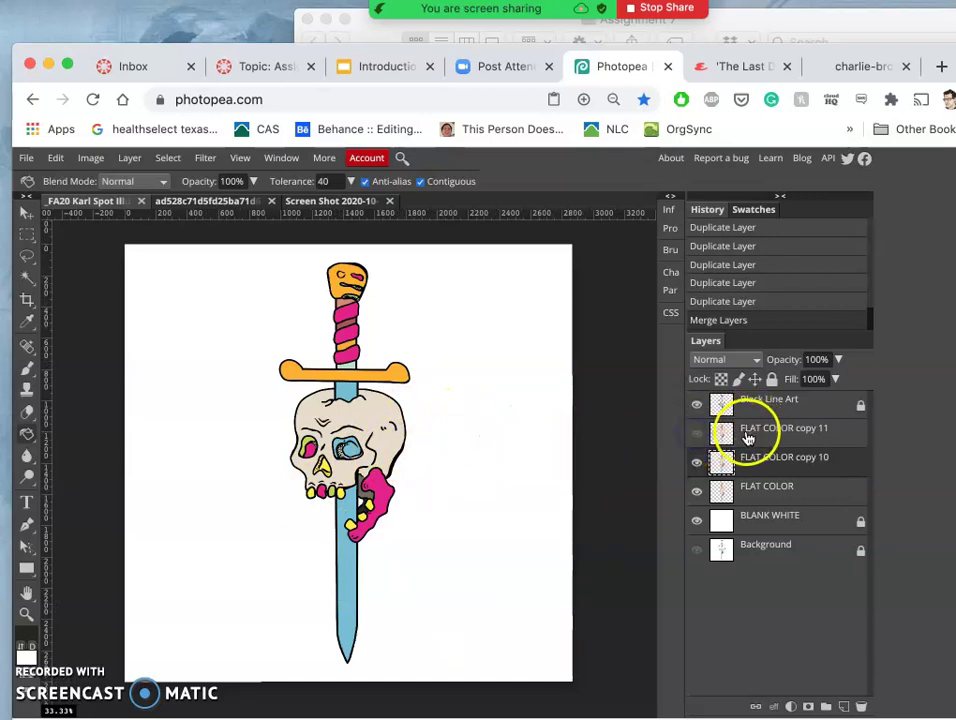
left_click(699, 438)
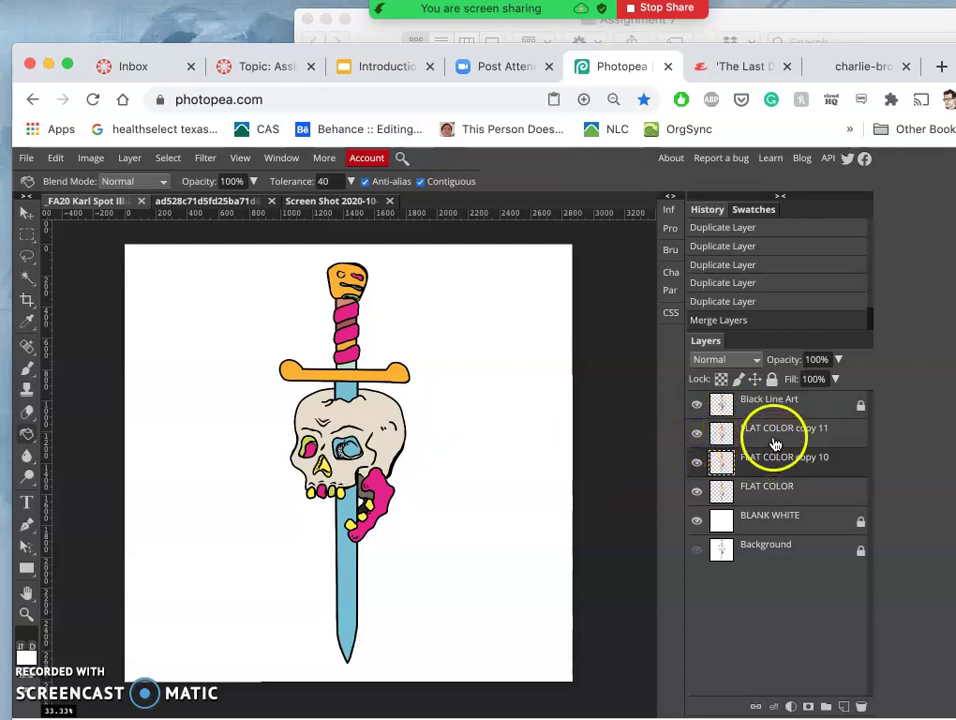
left_click(773, 442)
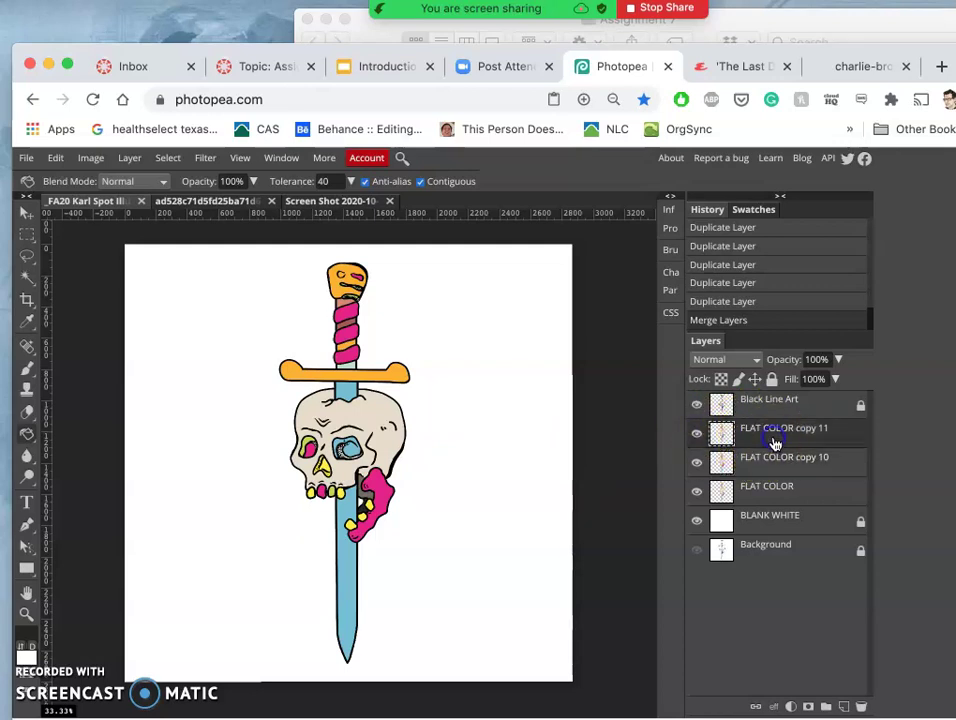
left_click_drag(769, 498, 767, 440)
Merge FLAT COLOR, FLAT COLOR copy 11 and FLAT COLOR copy 10 into one layer
left_click(761, 500)
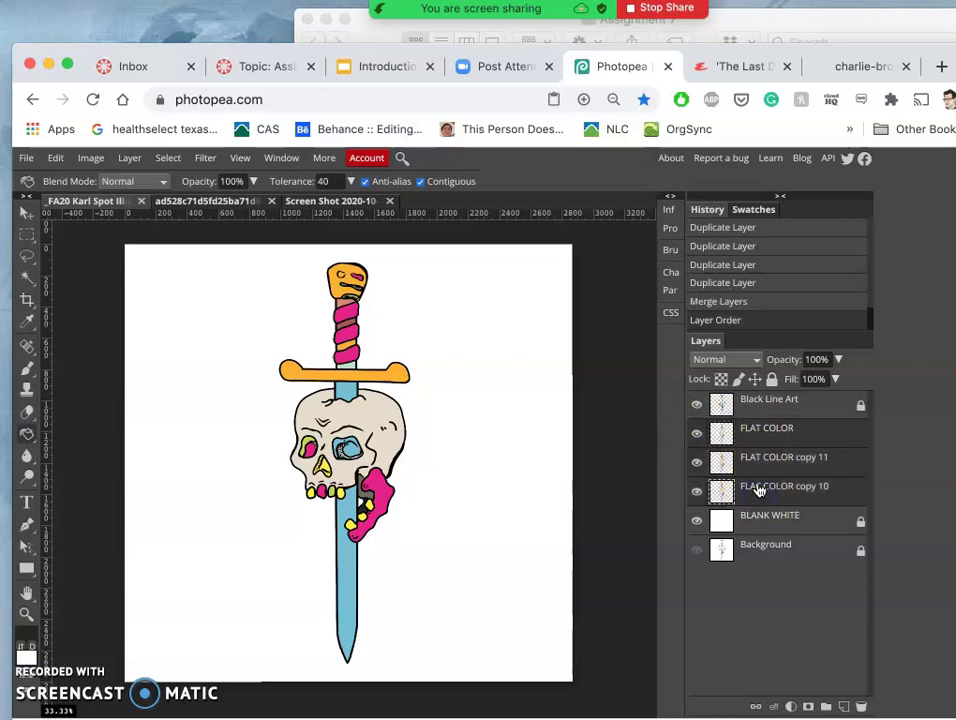
left_click(130, 157)
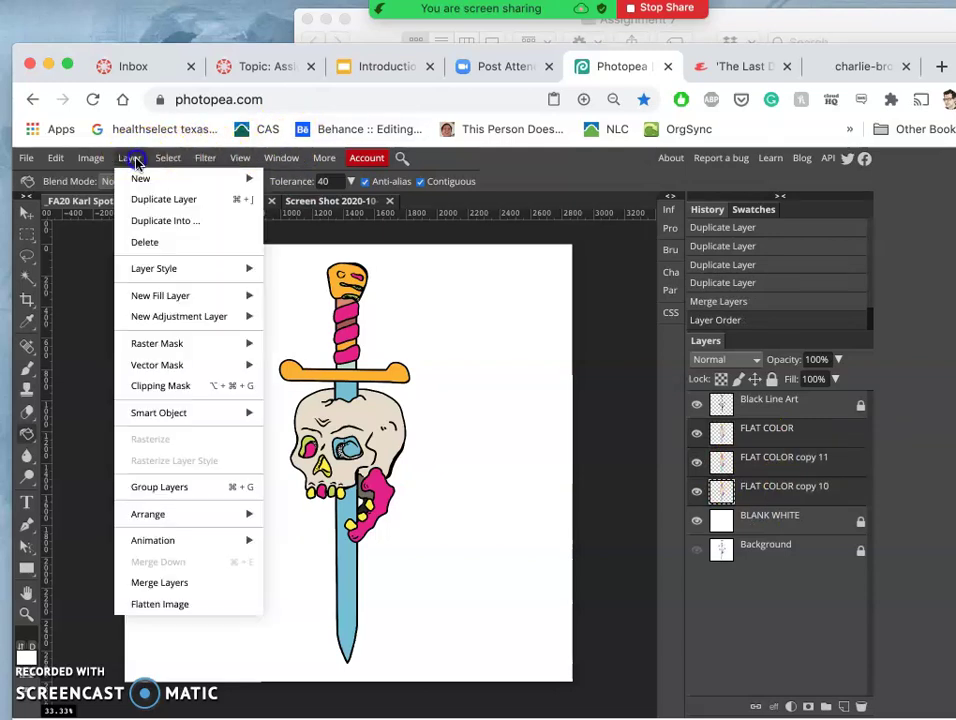
left_click(159, 583)
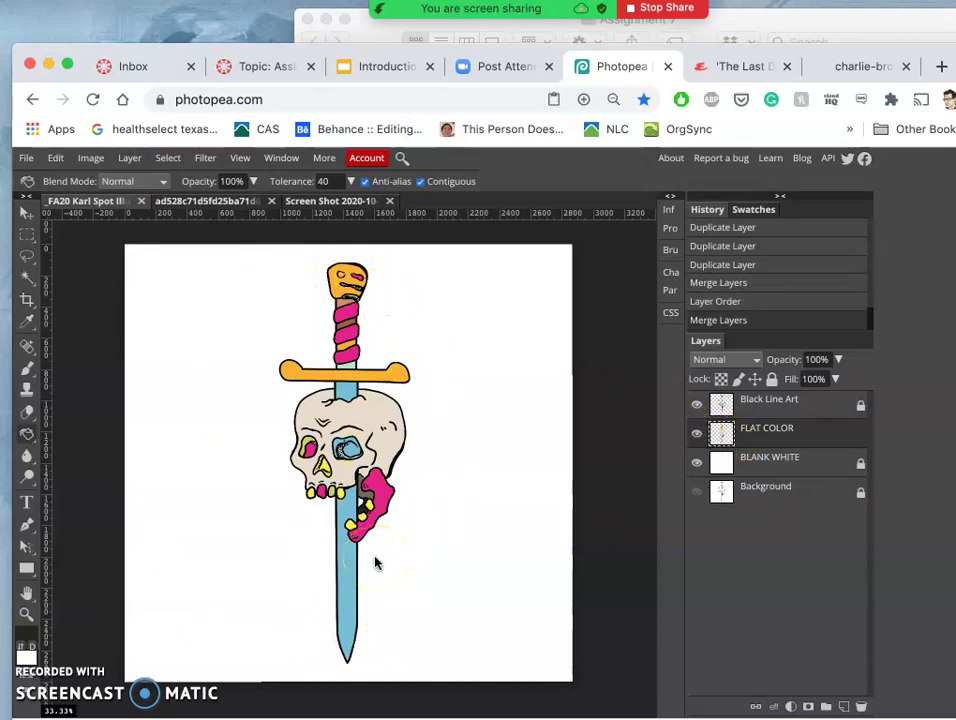
left_click(388, 400)
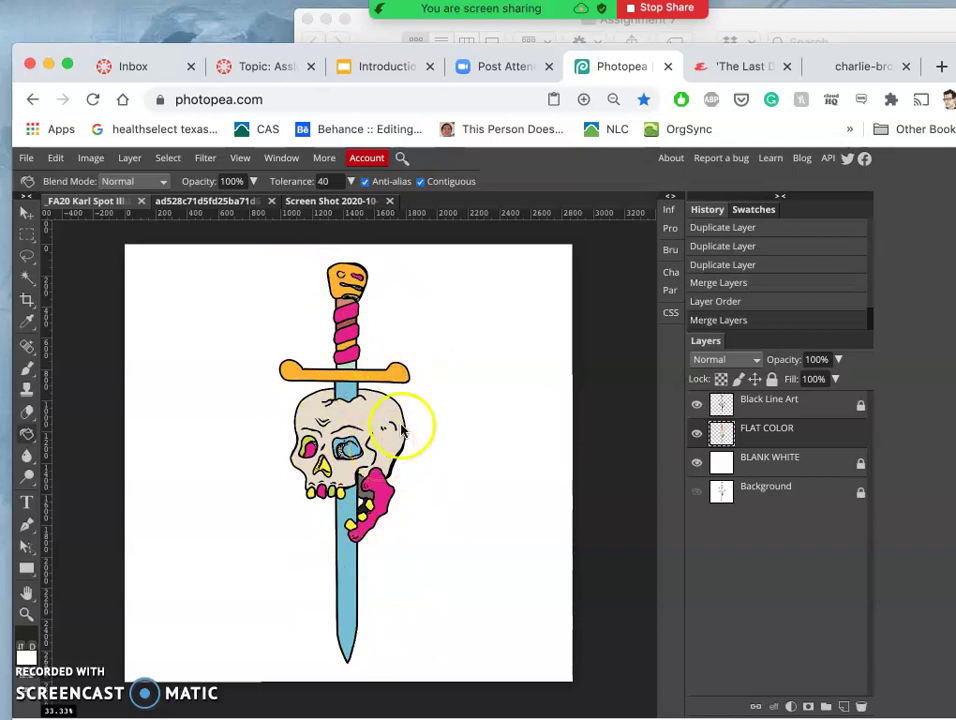
Switch to the Introduction to Digital Coloring slides, view slide 9 on flatting and local flat color, and return to Photopea
left_click(378, 63)
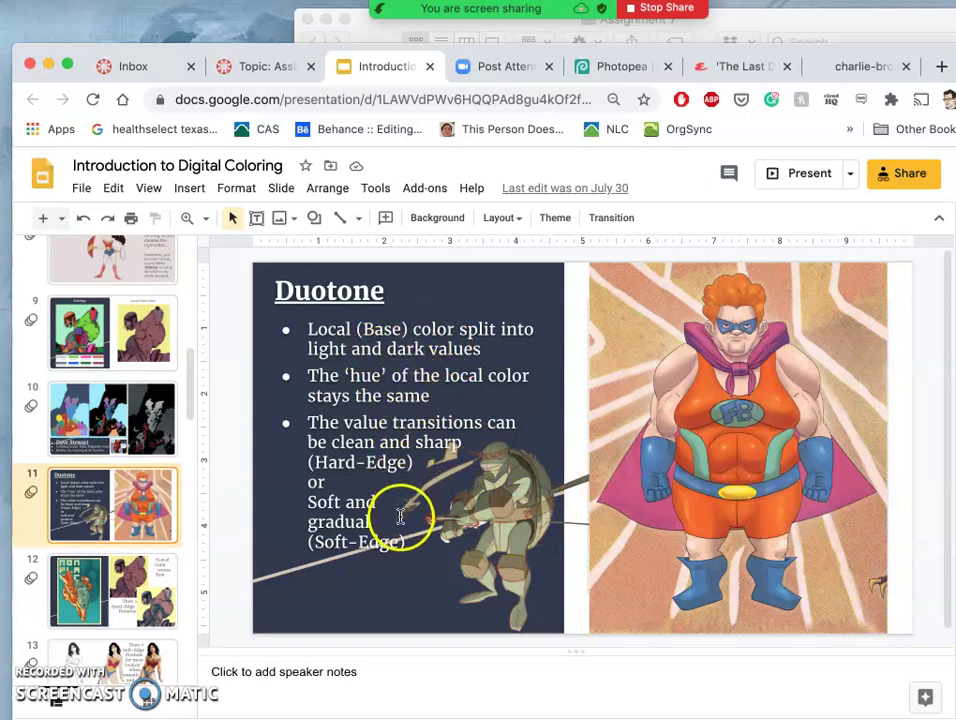
left_click(143, 356)
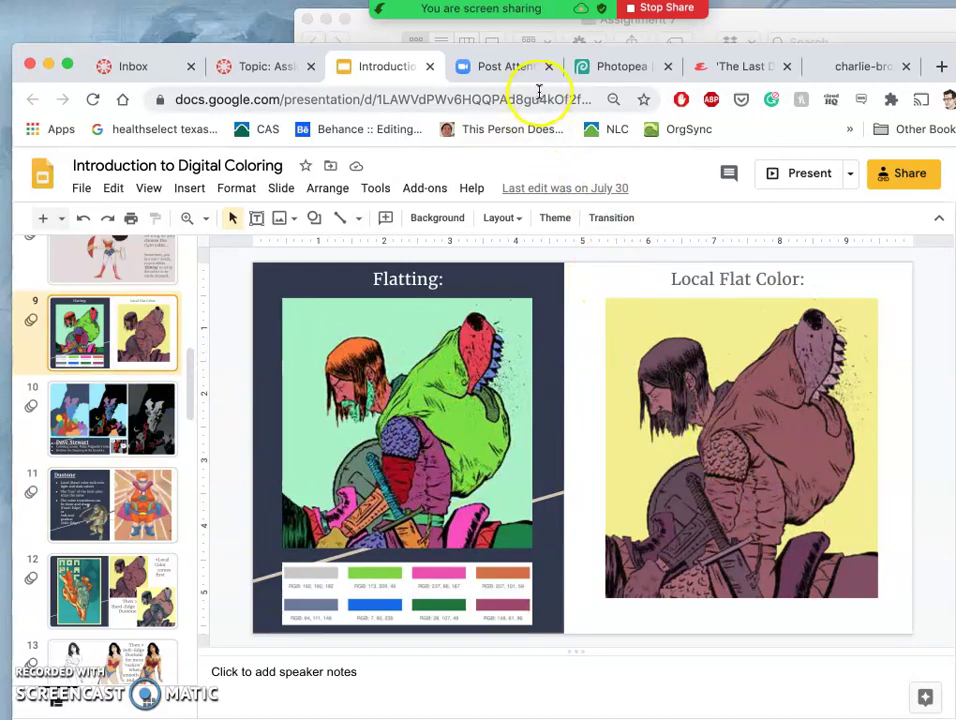
left_click(604, 66)
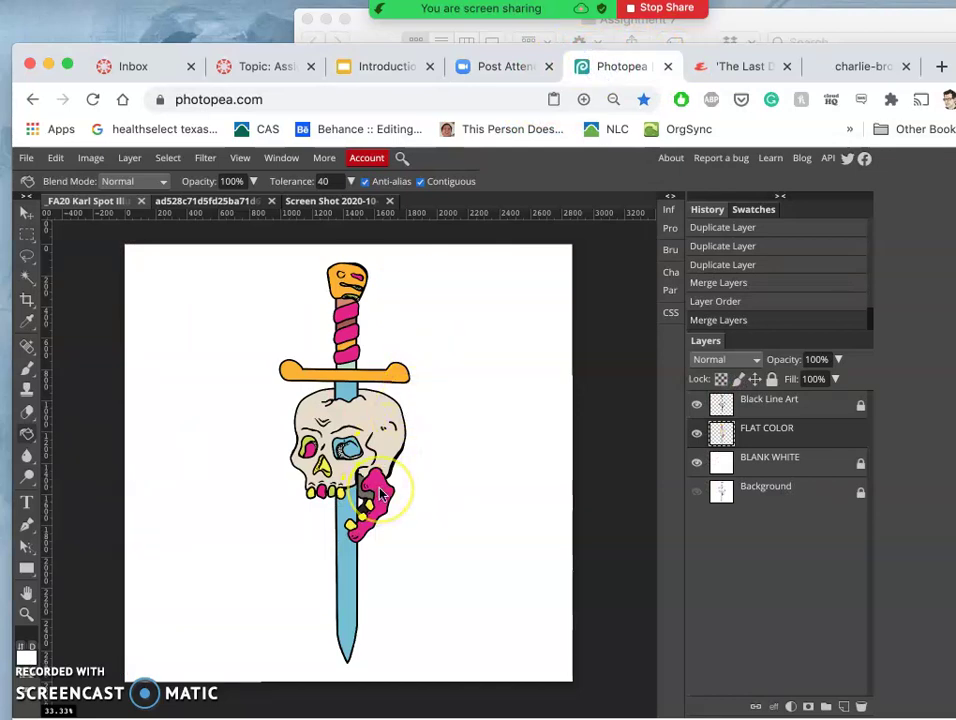
Fill the pink jawbone on the FLAT COLOR layer with the lime green swatch
key("super+equal")
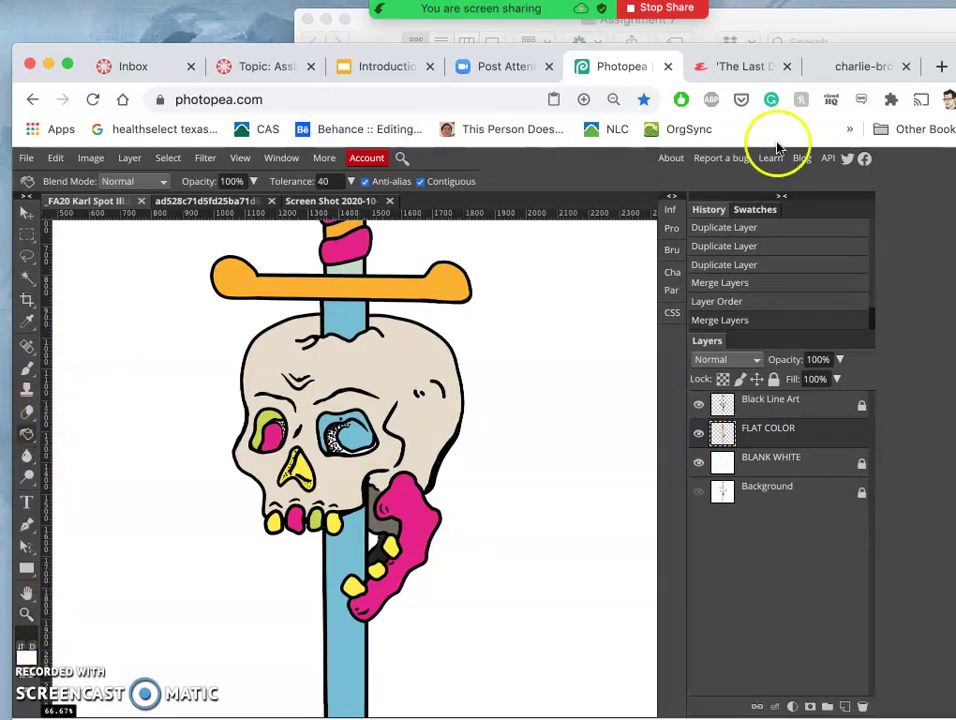
left_click(748, 209)
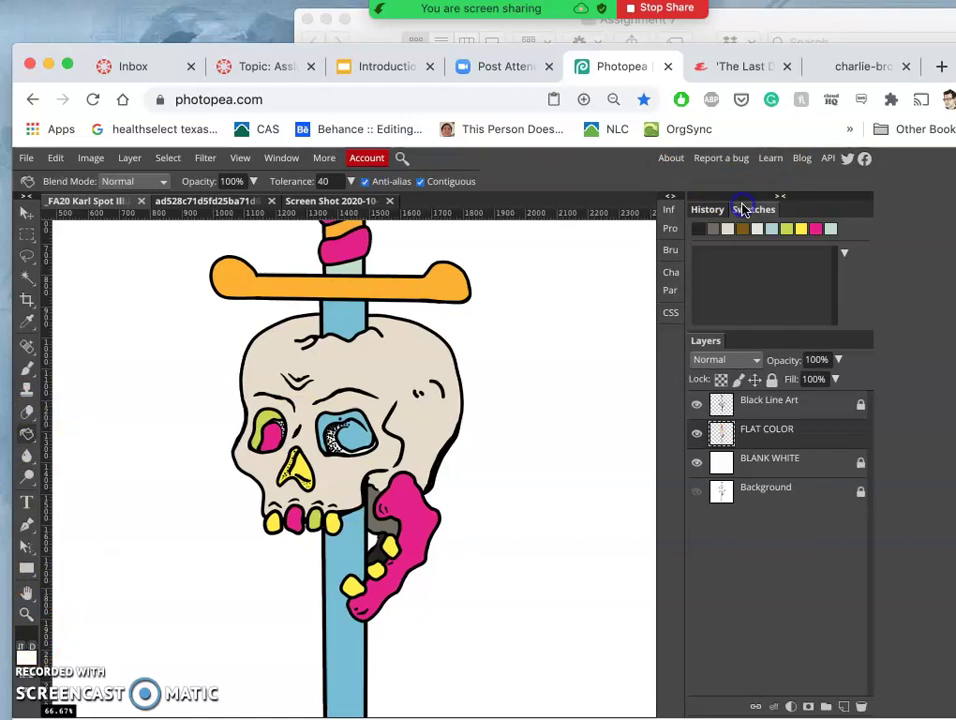
left_click(788, 231)
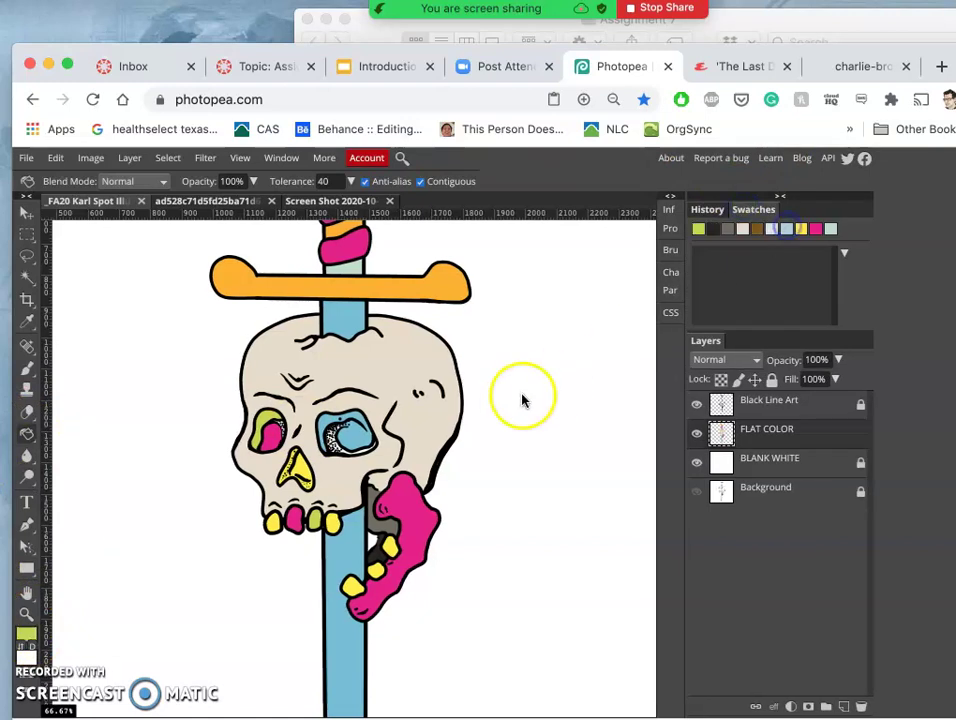
left_click(407, 508)
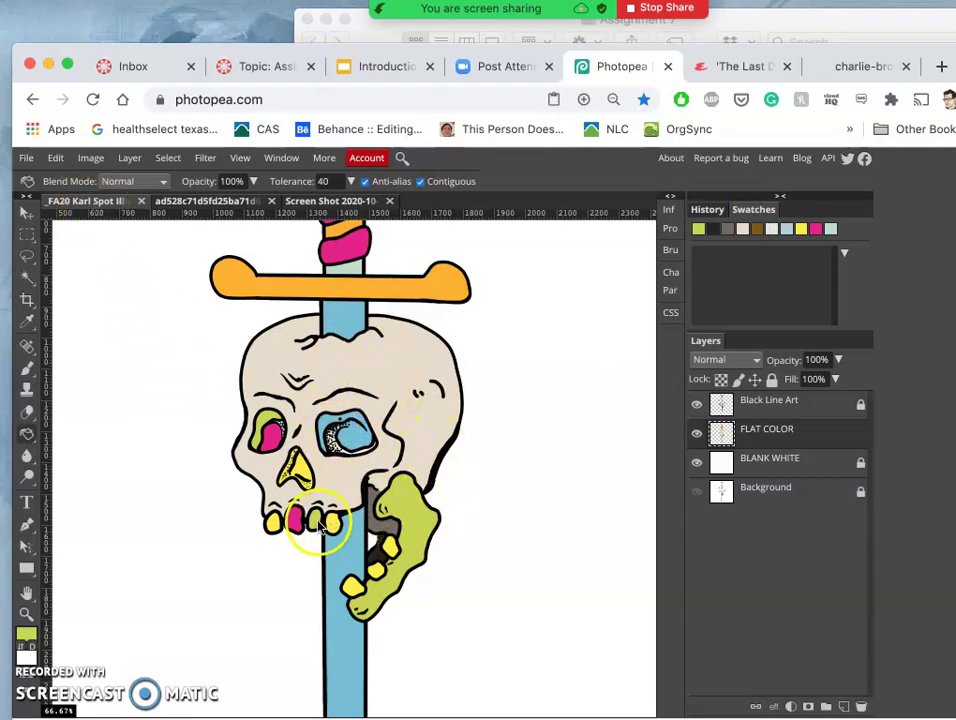
Fill the jawbone with a light warm gray, hex c4c6b7
left_click(27, 632)
left_click(140, 326)
left_click(397, 474)
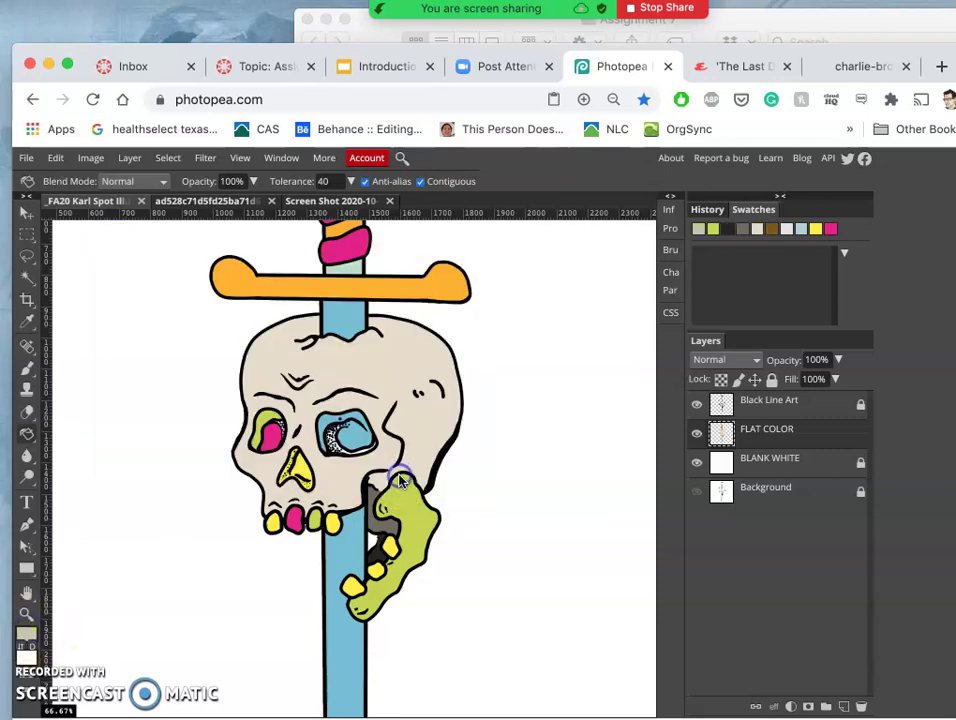
left_click(404, 506)
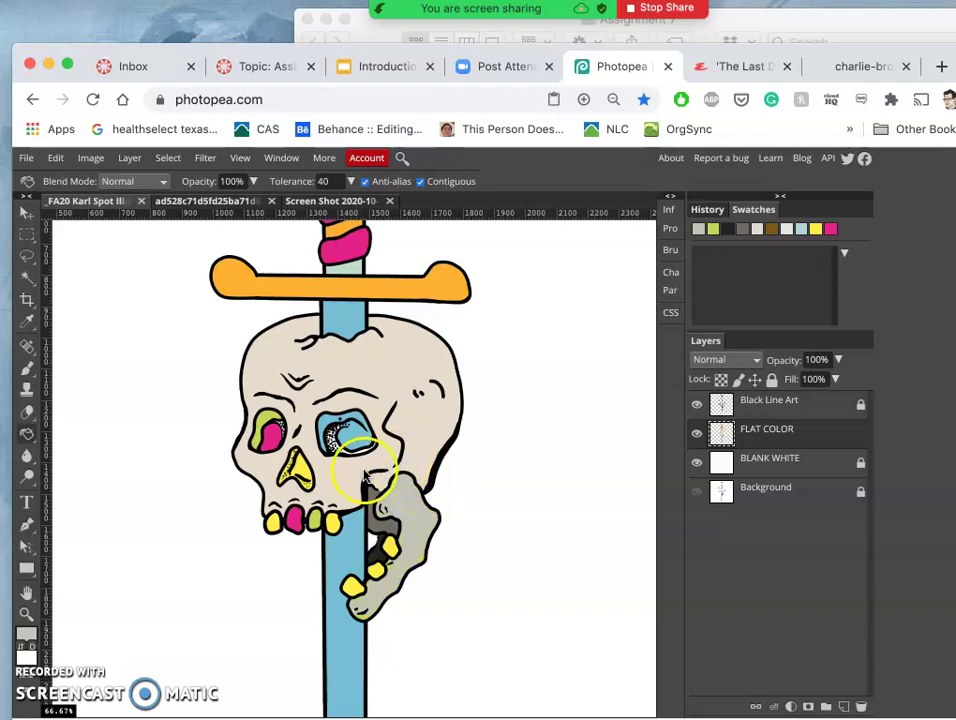
Fill the loose jaw's uppermost tooth, the pink upper tooth and the yellow upper tooth beside the blade with off-white f4f6e3
left_click(27, 633)
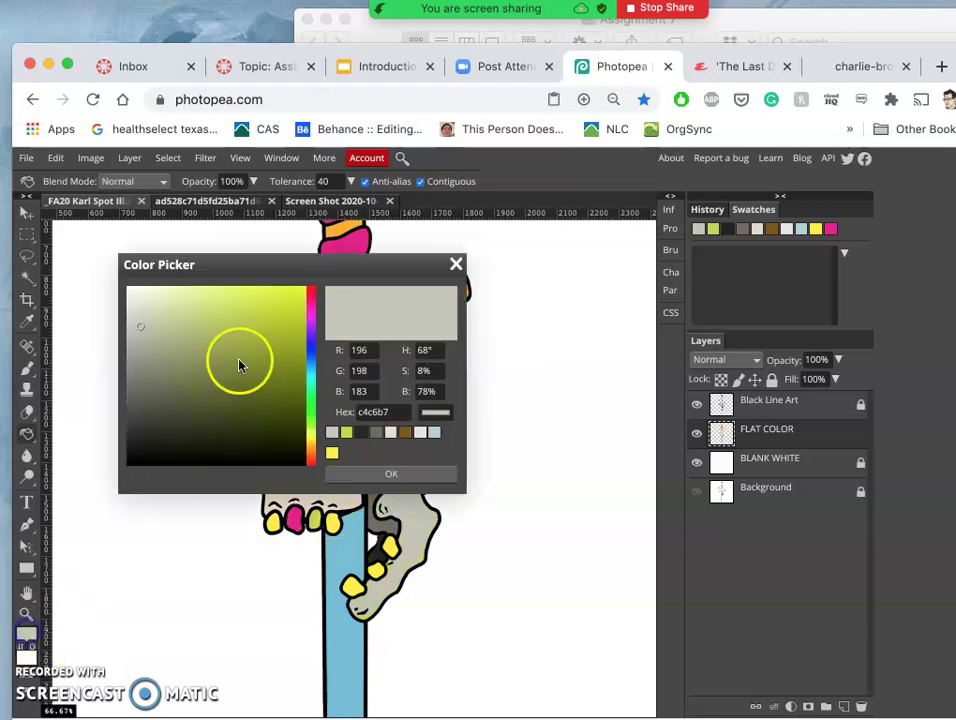
left_click(140, 295)
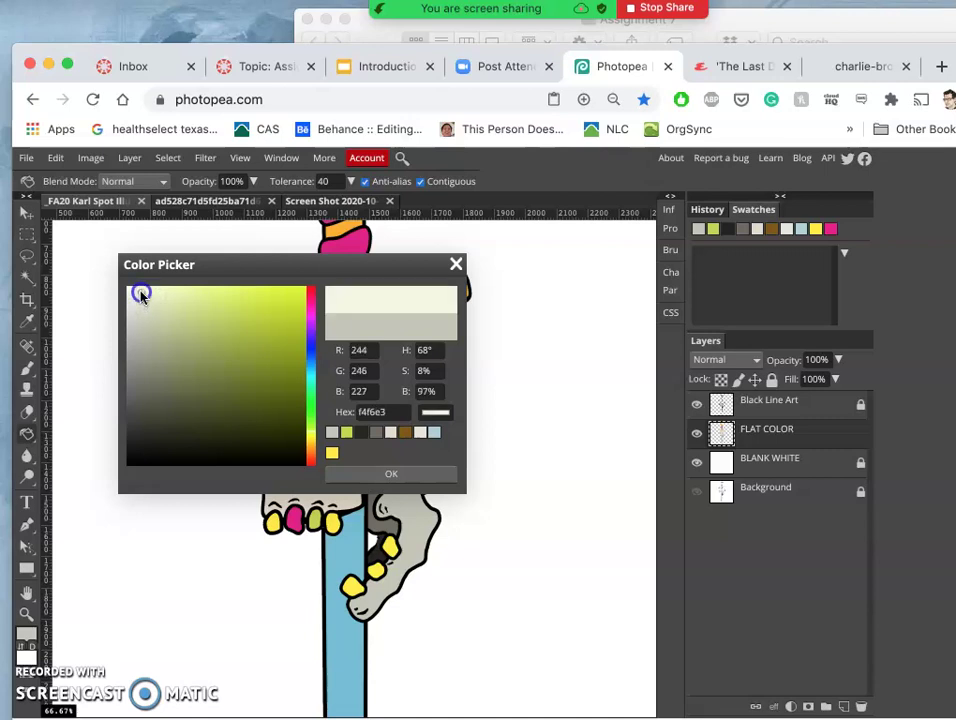
left_click(375, 474)
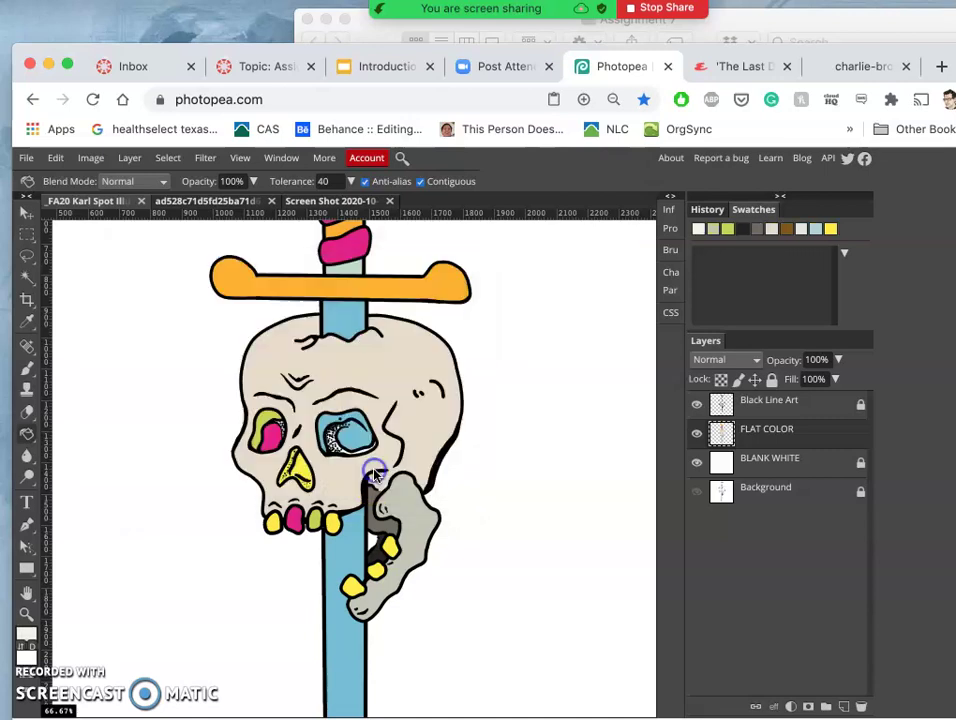
left_click(313, 520)
left_click(335, 522)
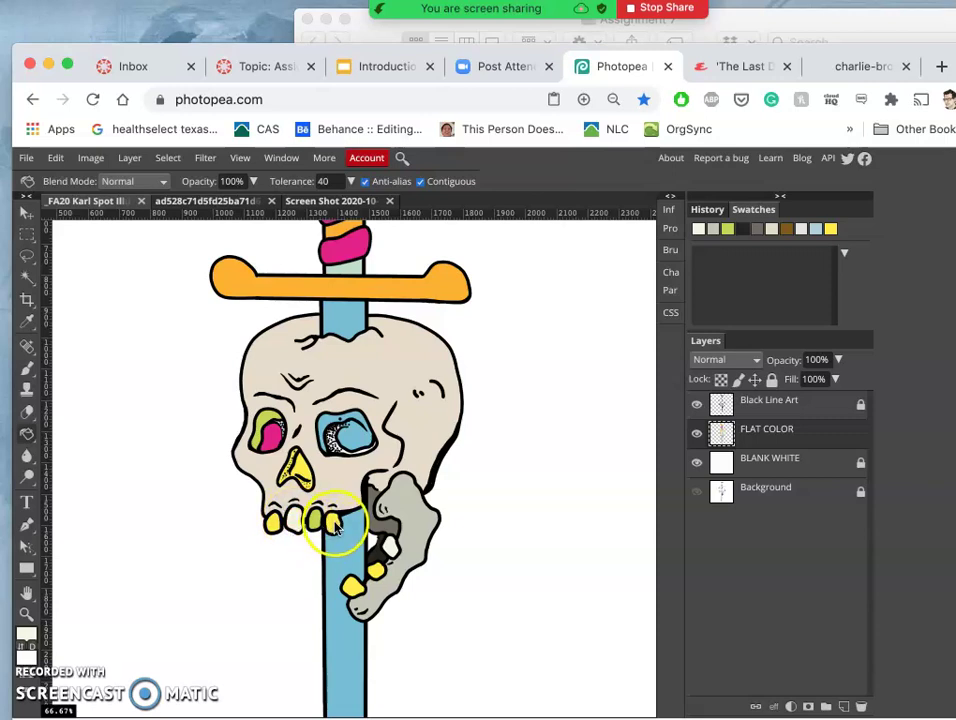
Fill the yellow outermost upper tooth and the loose jaw's lowest tooth with warm off-white f6f1e9
left_click(27, 634)
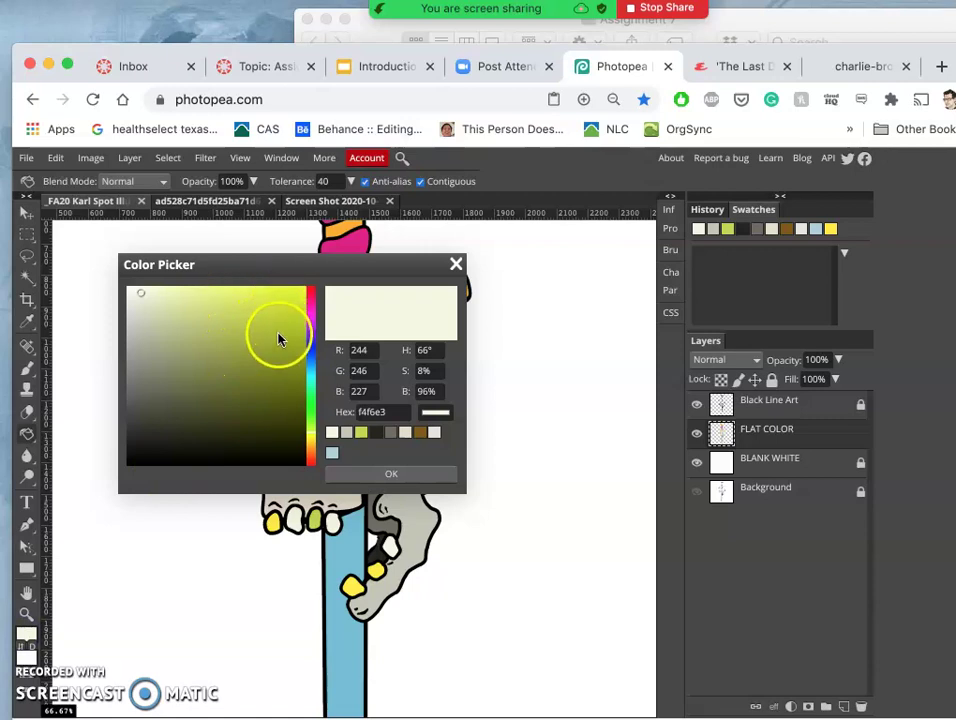
left_click_drag(140, 336, 136, 307)
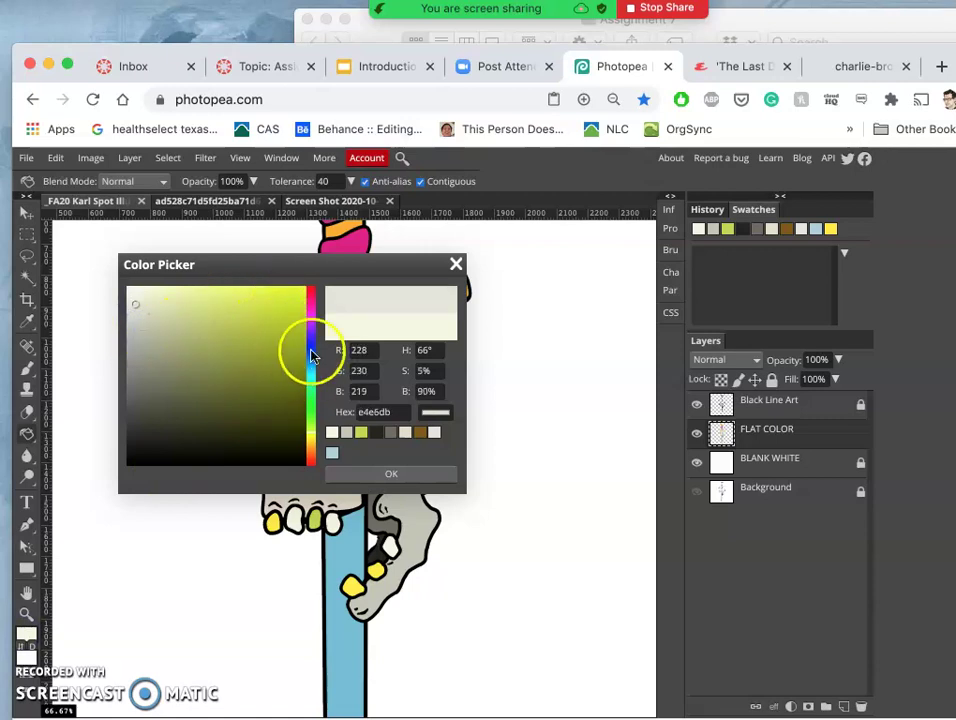
left_click(311, 450)
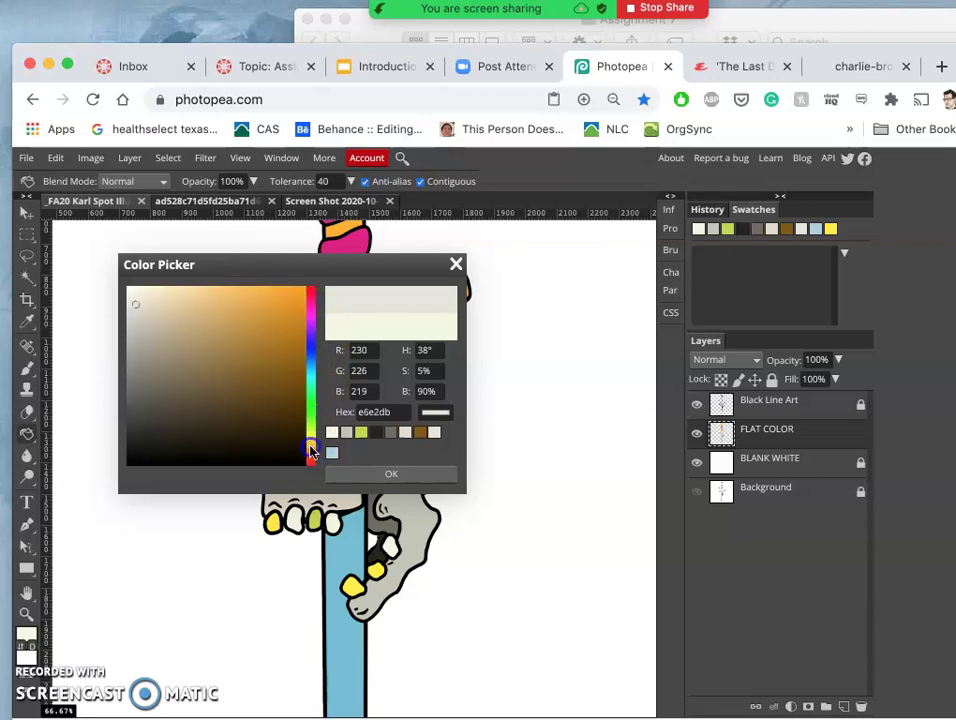
left_click_drag(145, 302, 137, 299)
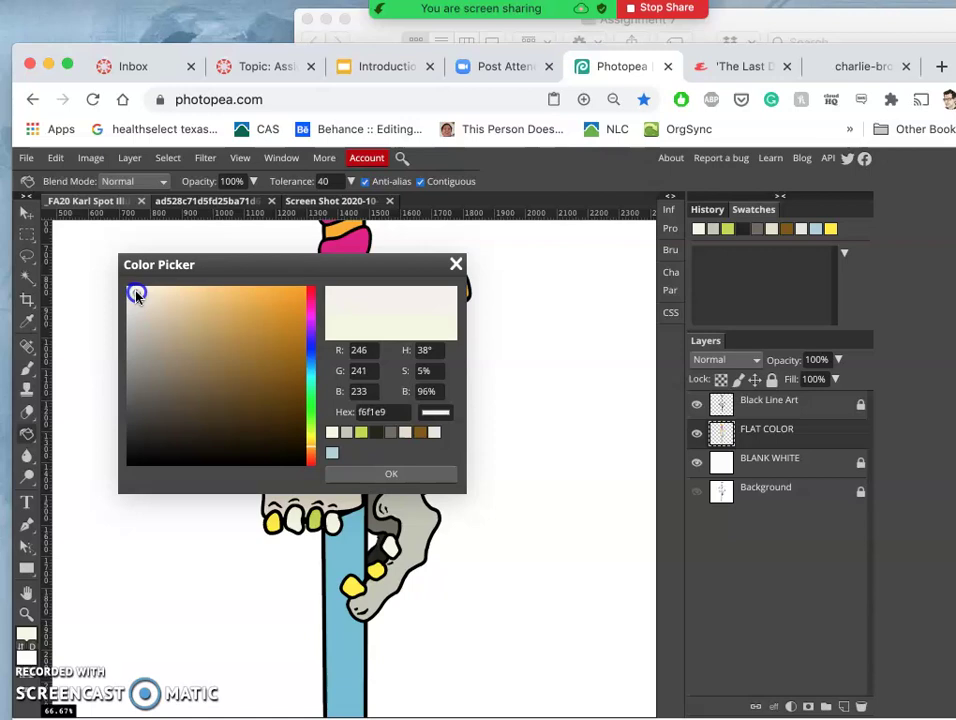
left_click(376, 476)
left_click(276, 523)
left_click(350, 583)
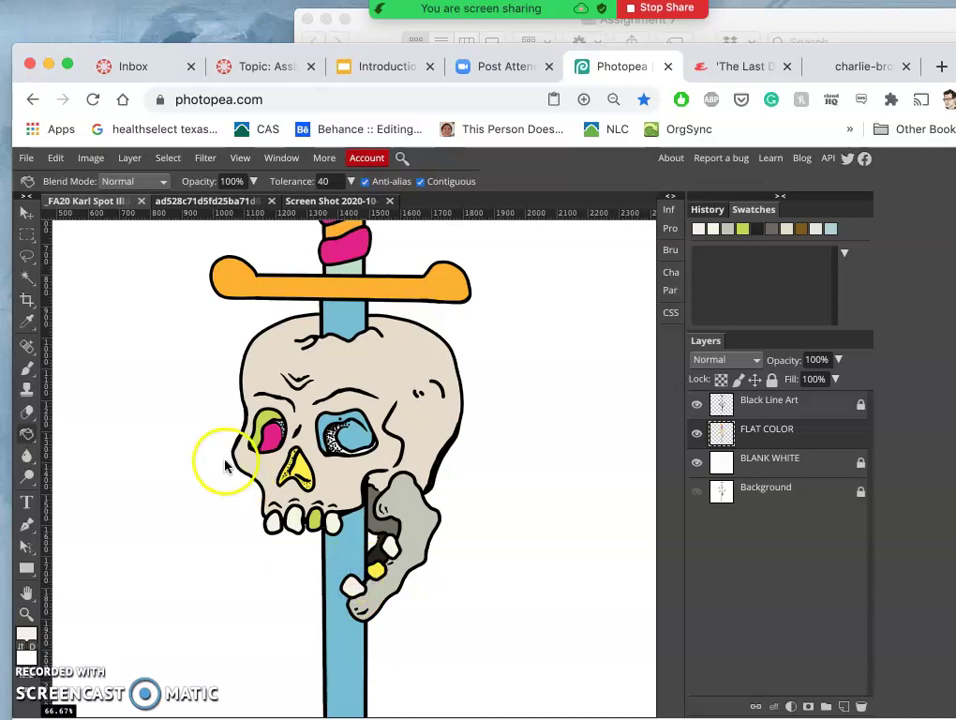
Fill the loose jaw's yellow middle tooth with pale mint, hex d6f4ee
left_click(26, 638)
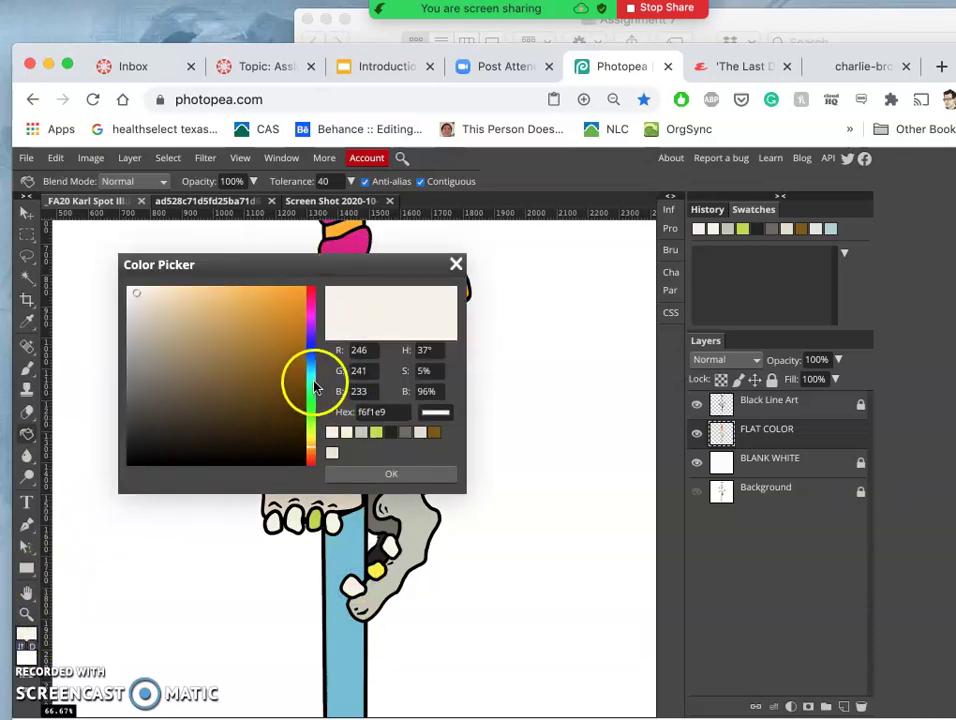
left_click(314, 383)
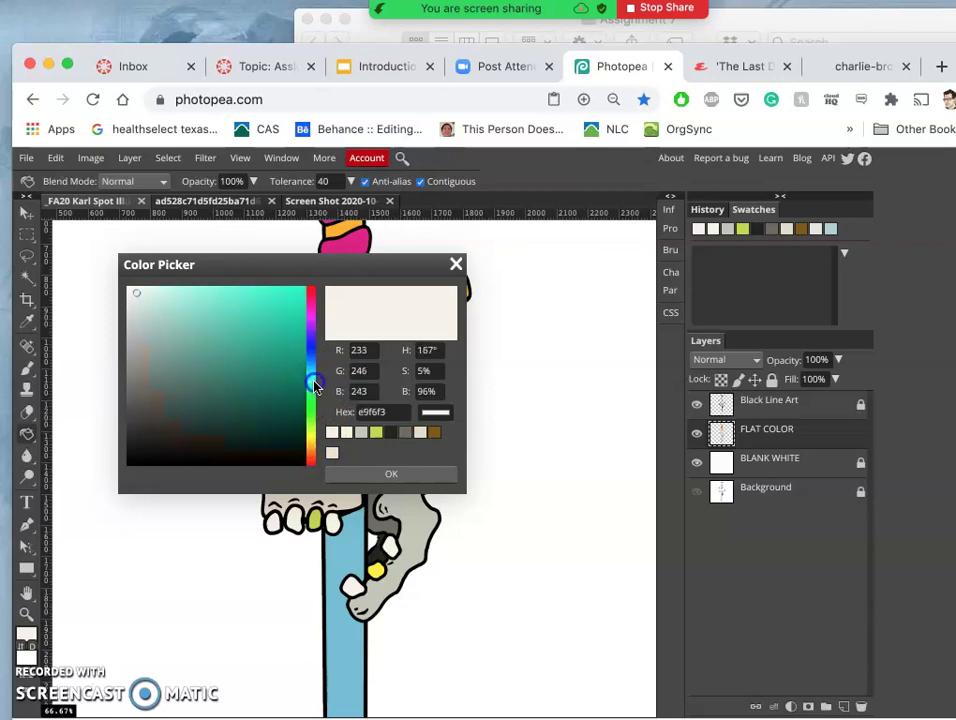
left_click(144, 295)
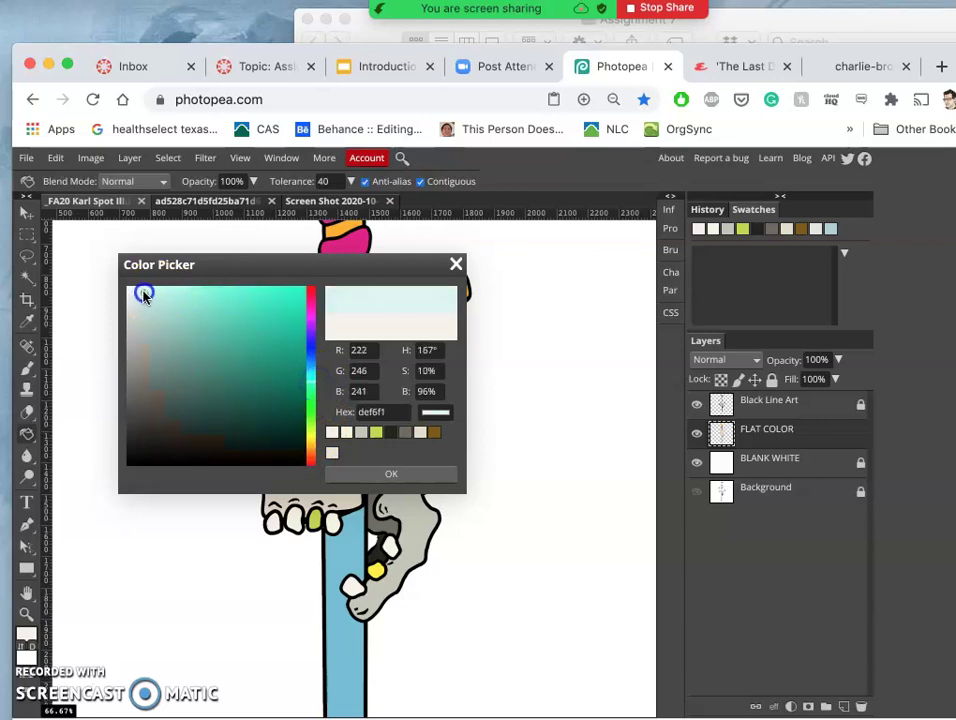
left_click(408, 476)
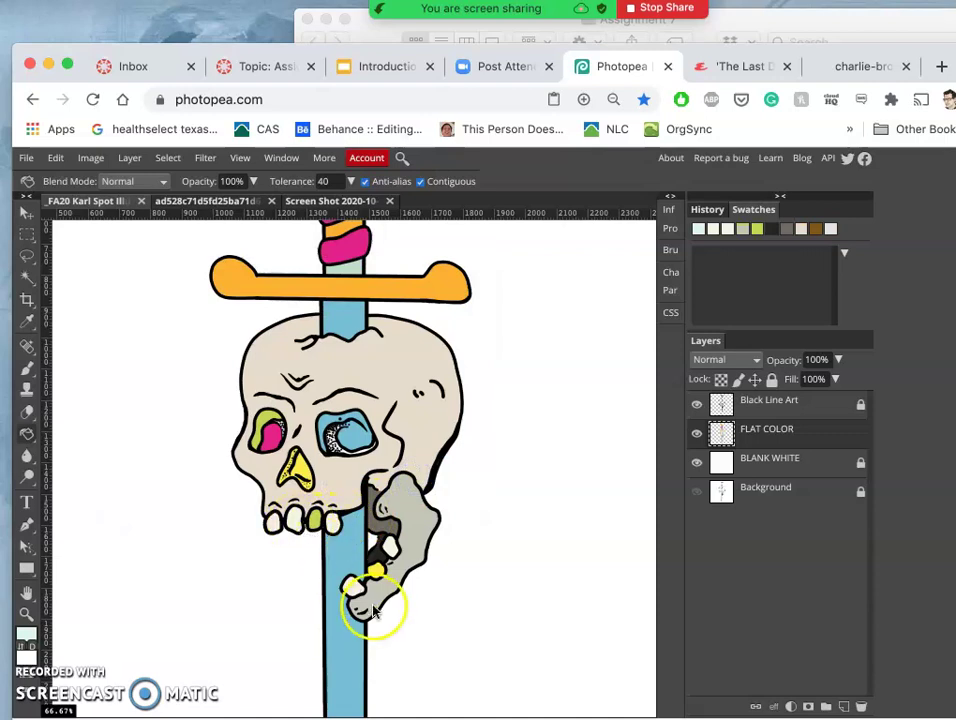
left_click(375, 570)
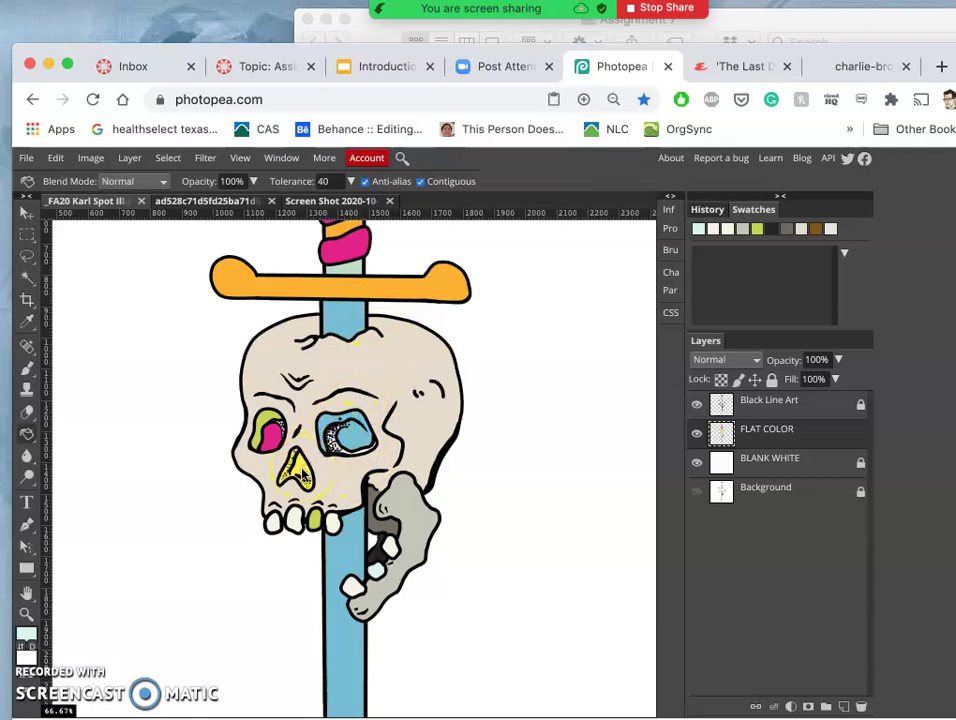
left_click(375, 356)
key("ctrl+z")
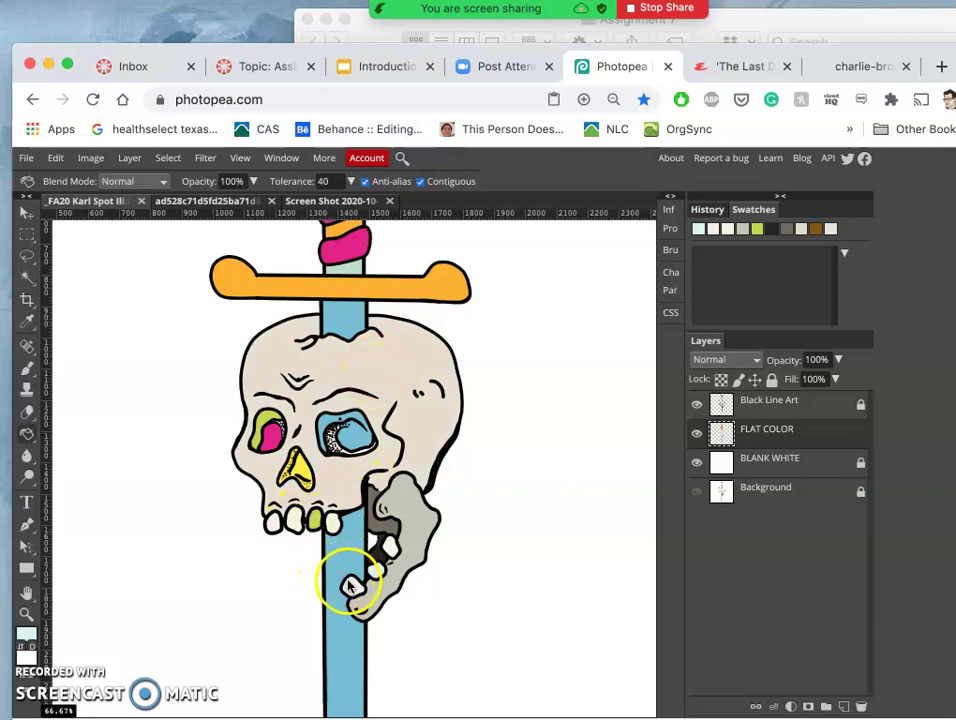
Fill the skull's yellow nose cavity with warm off-white, hex f1eee6
left_click(27, 634)
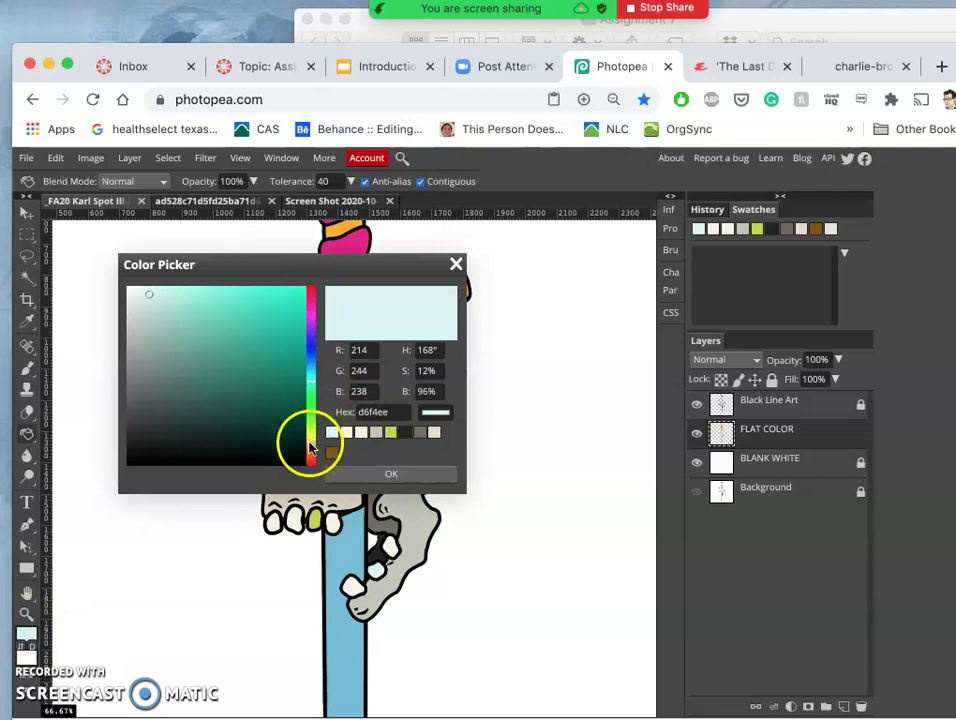
left_click(310, 450)
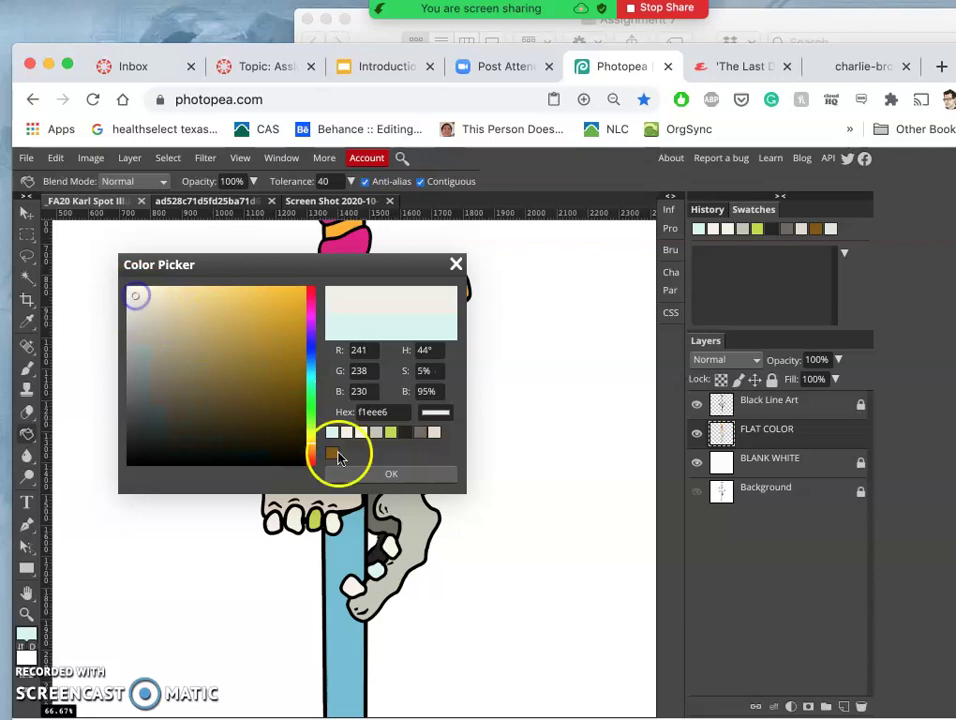
left_click(390, 474)
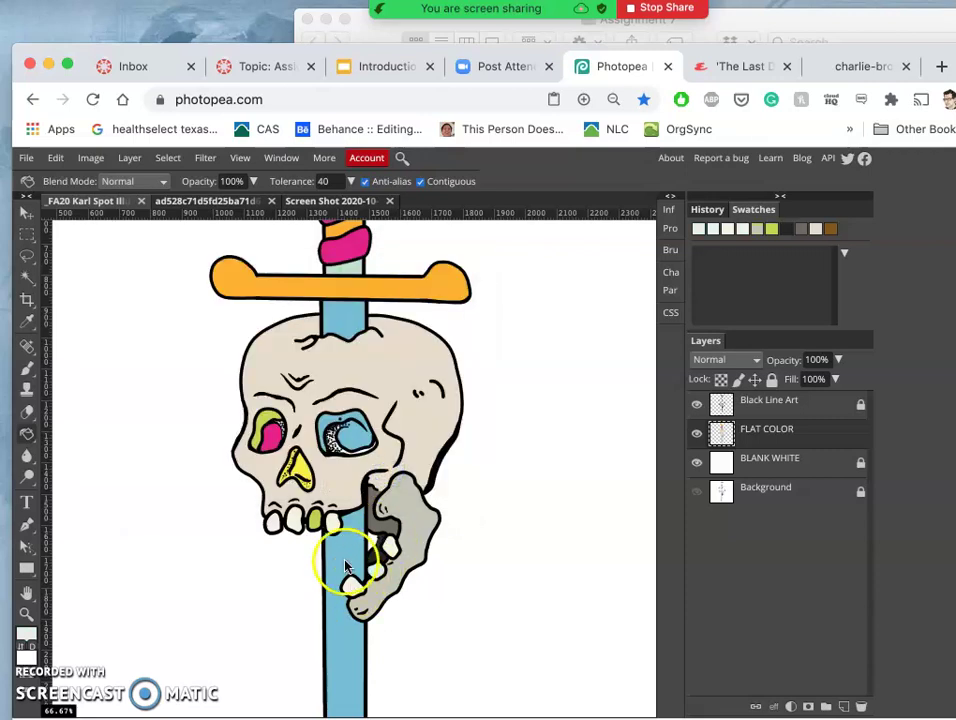
left_click(425, 480)
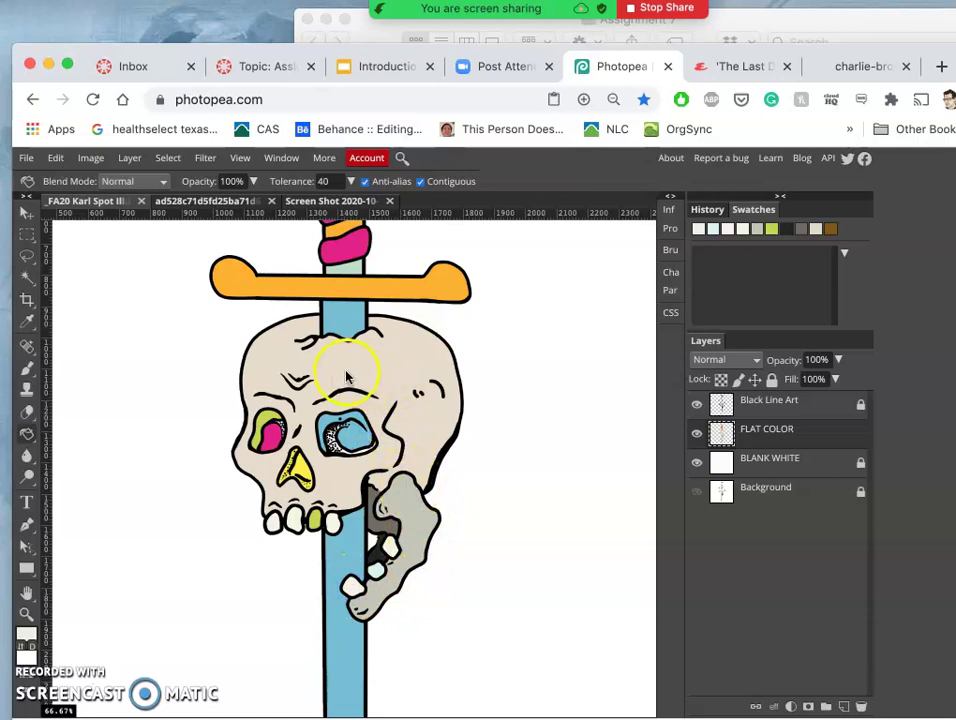
left_click(298, 476)
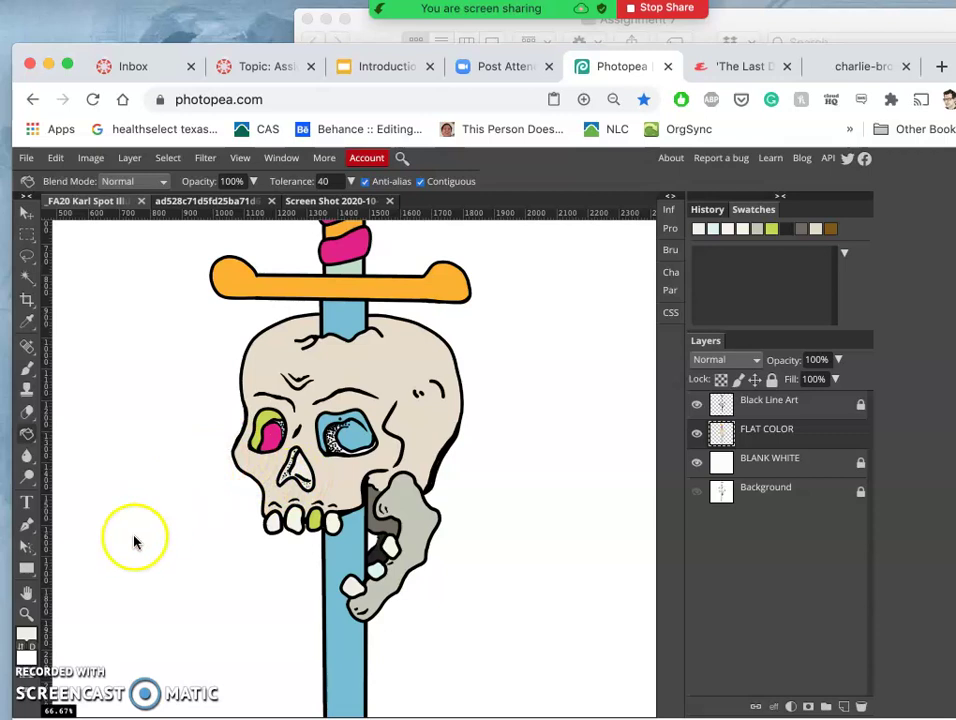
Fill the nose cavity and the lime green part of the skull's left eye socket with warm gray, hex 848076
left_click(28, 638)
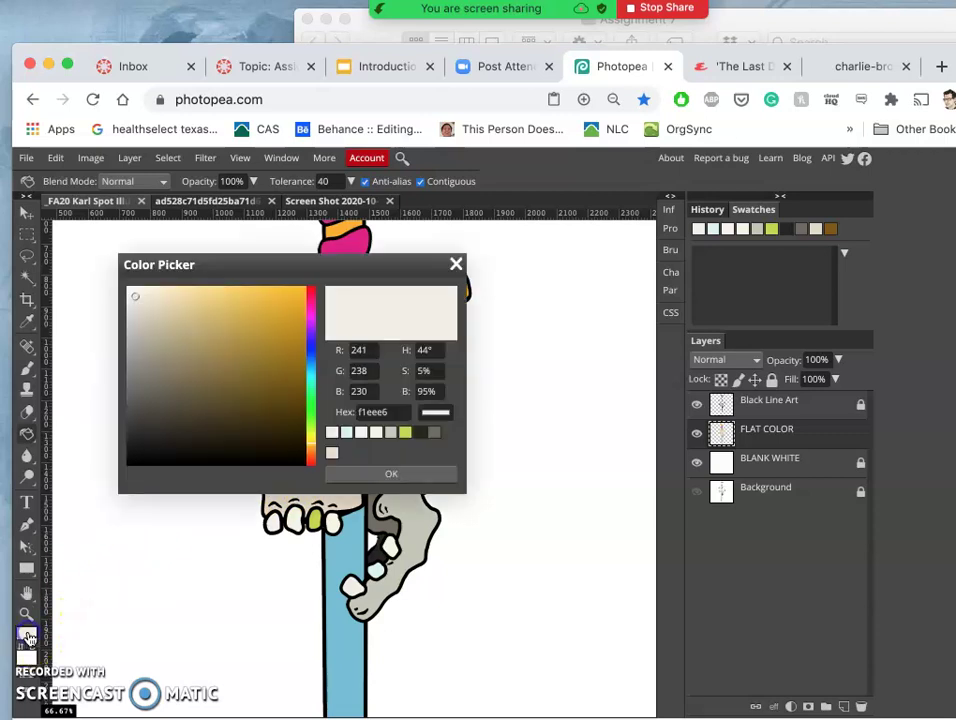
left_click(143, 372)
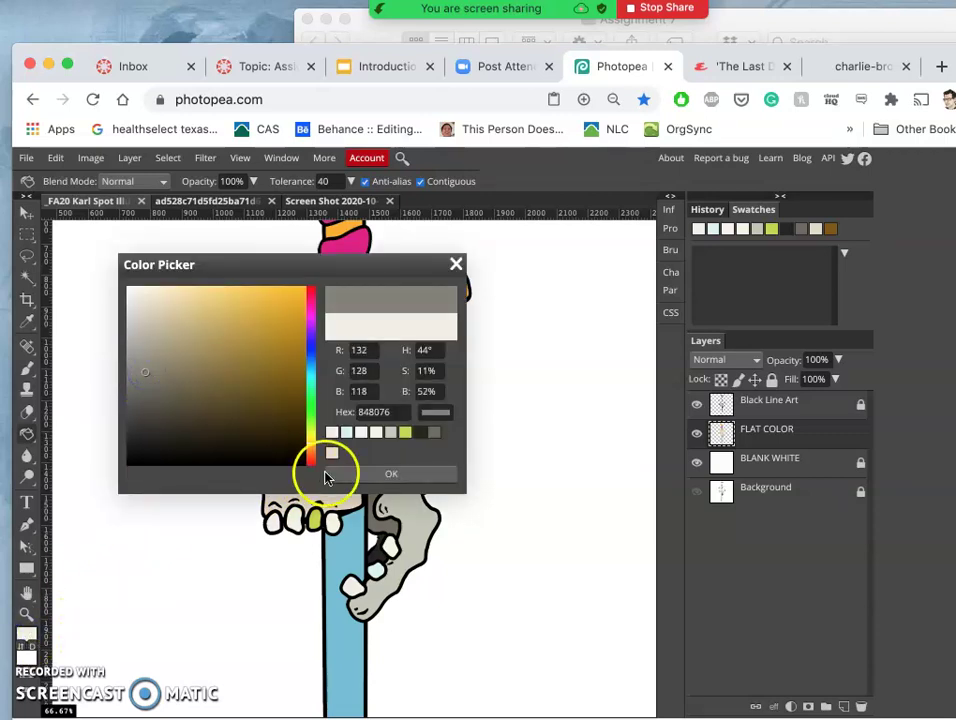
left_click(336, 473)
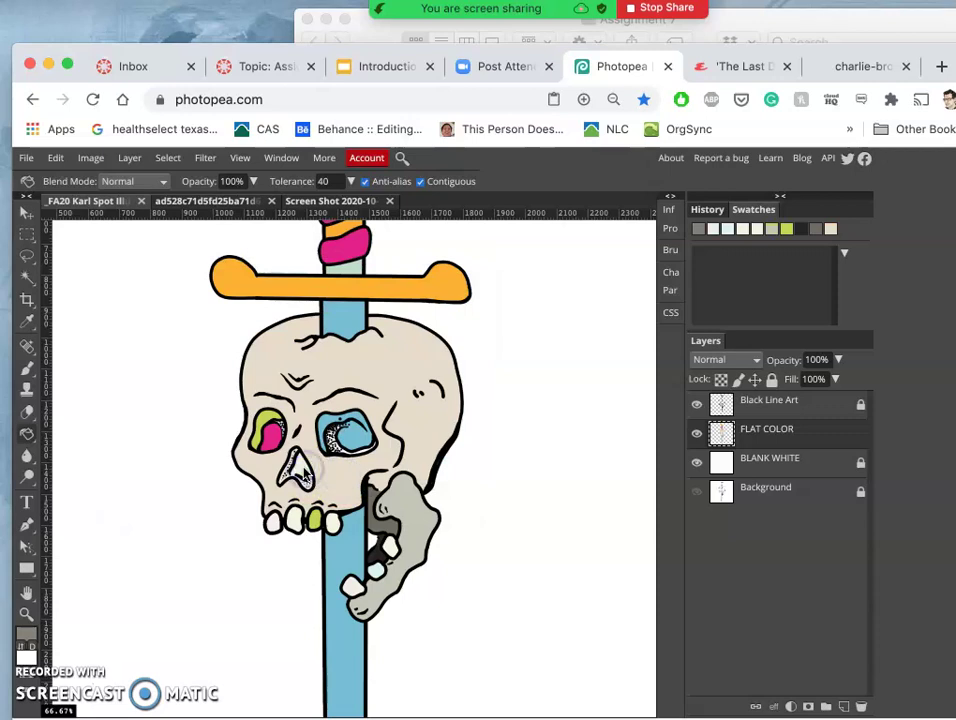
left_click(268, 420)
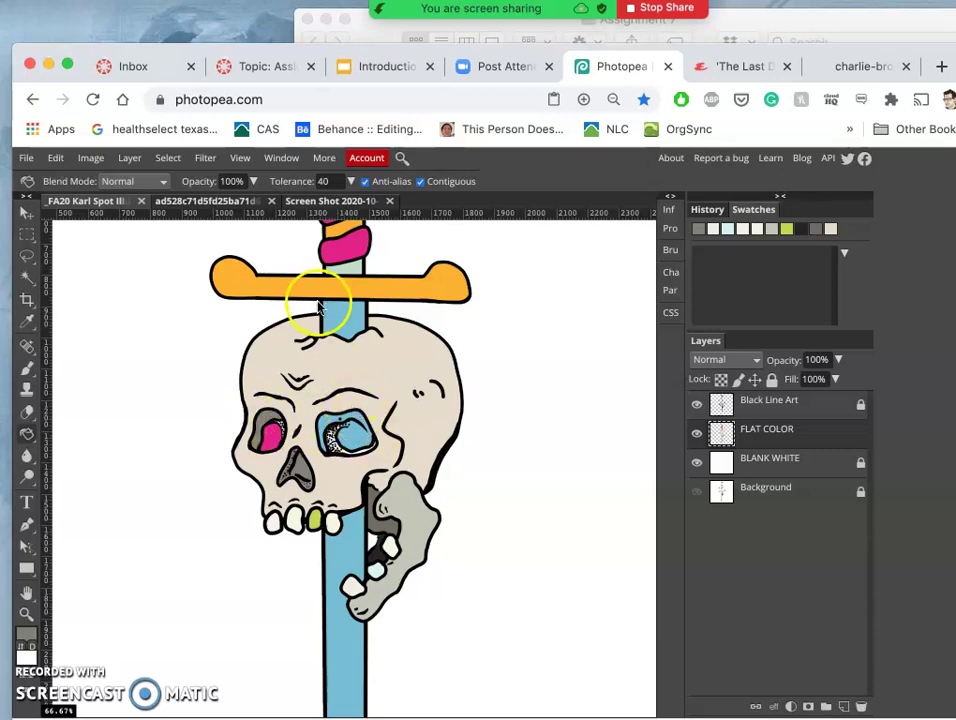
Fill the pink part of the skull's left eye socket with dark slate, hex 525365
scroll(337, 303, "up", 1)
scroll(333, 309, "up", 5)
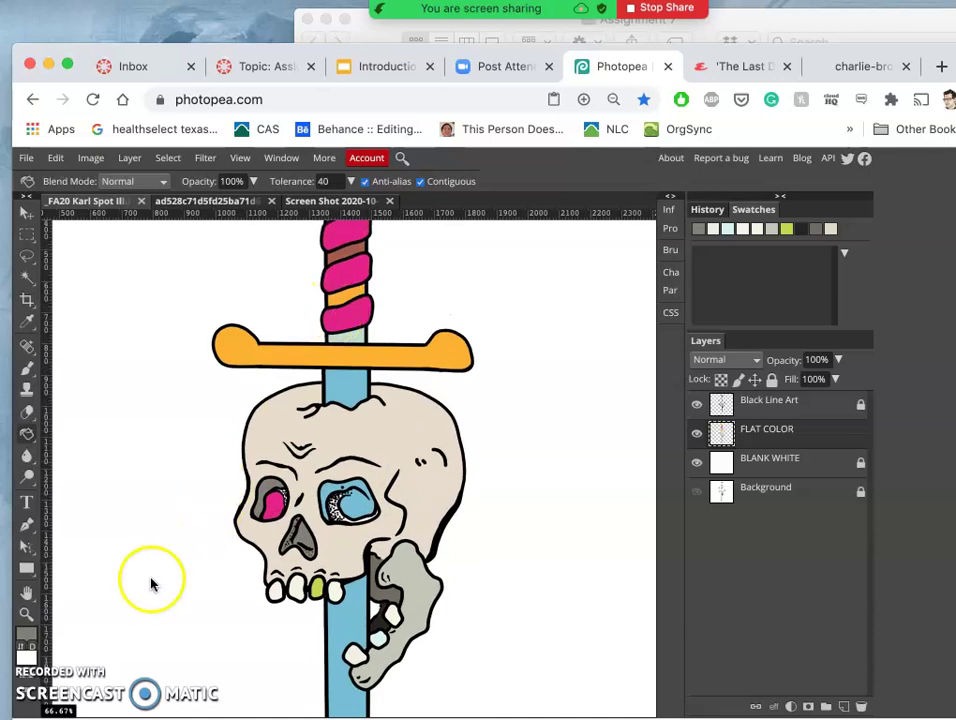
left_click(30, 636)
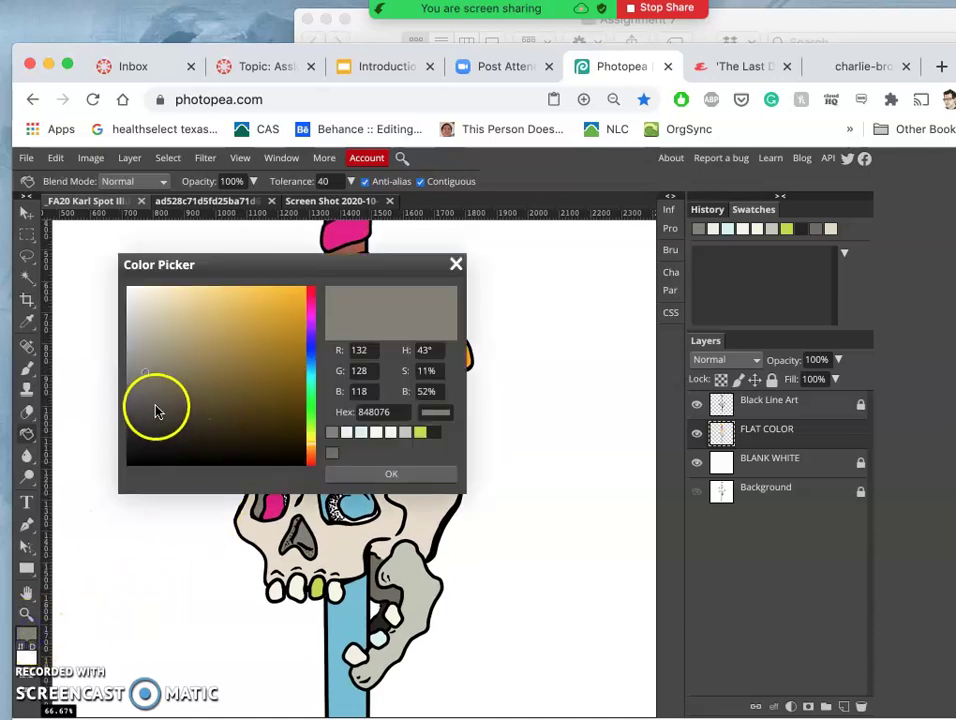
left_click(155, 407)
left_click_drag(296, 335, 312, 348)
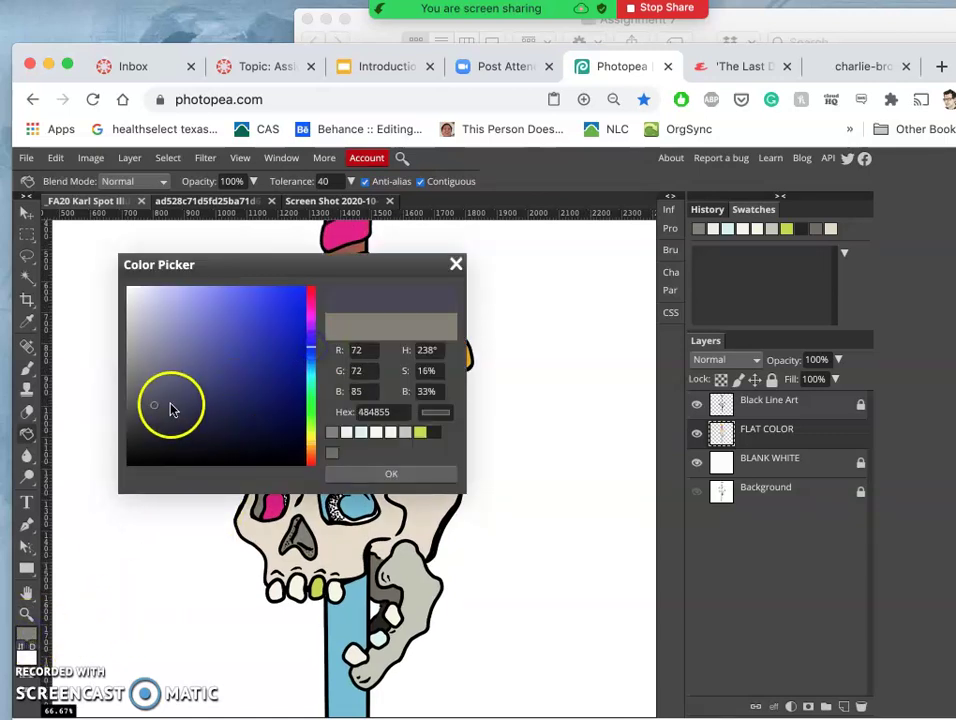
left_click(160, 397)
left_click(360, 474)
left_click(277, 505)
Try the dark slate on the nose cavity and on the gray inner area of the loose jaw
left_click(305, 545)
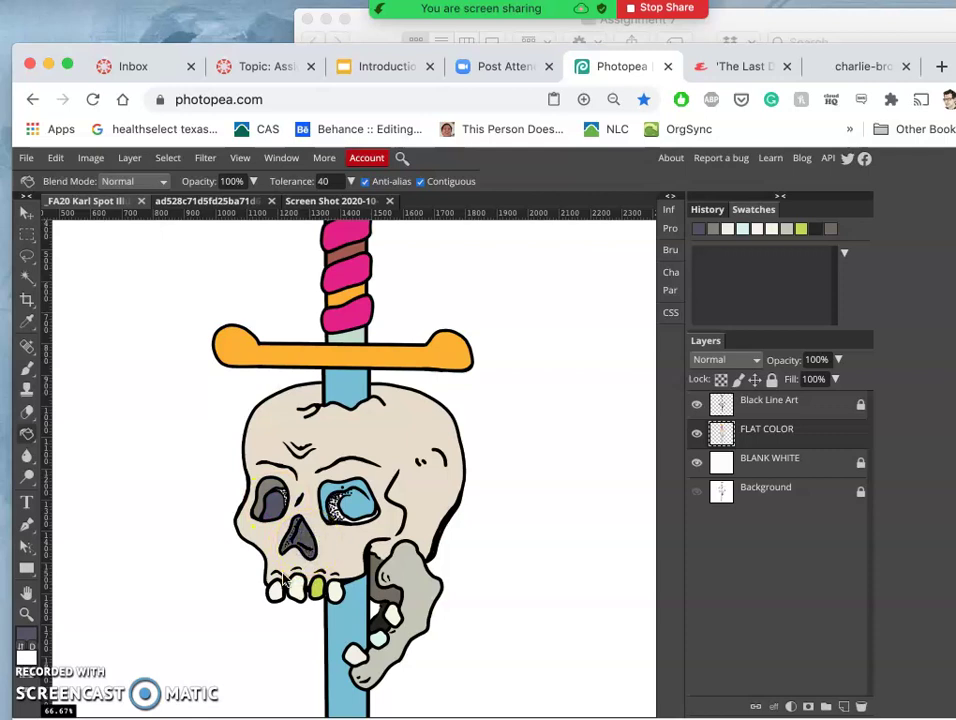
left_click(369, 592)
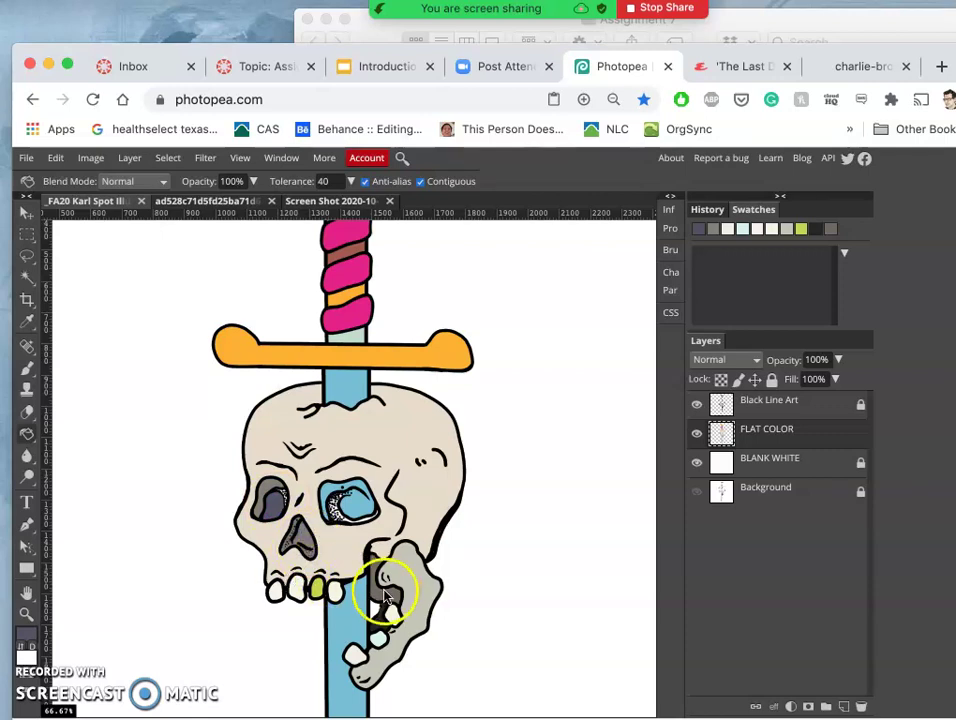
left_click(363, 628)
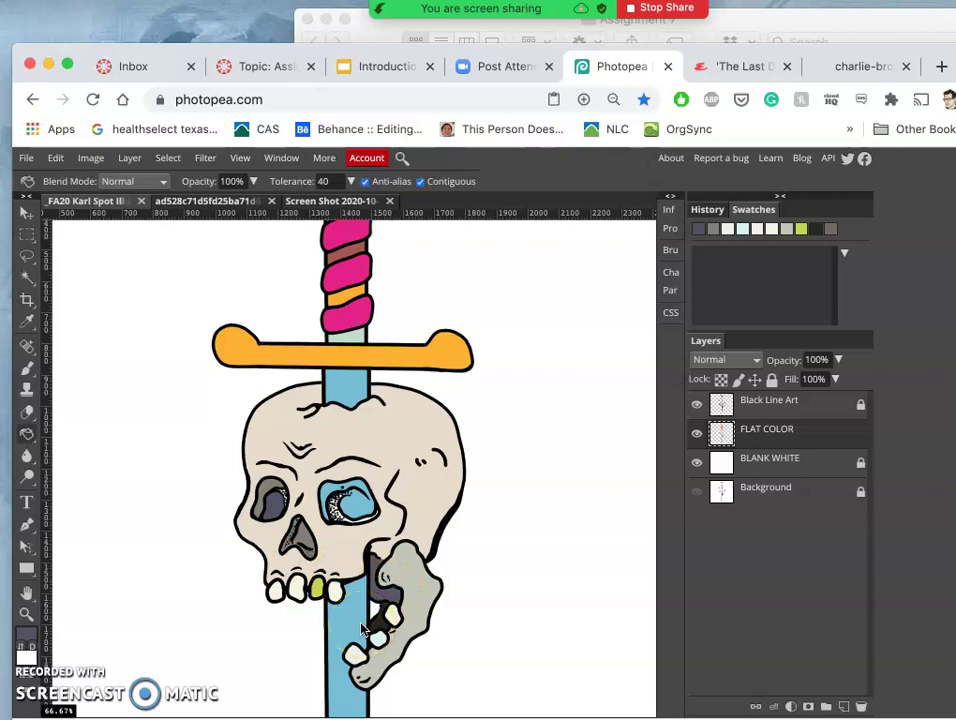
Fill the black gap between the loose jaw's teeth and the grip section just above the crossguard with dark slate
left_click(372, 620)
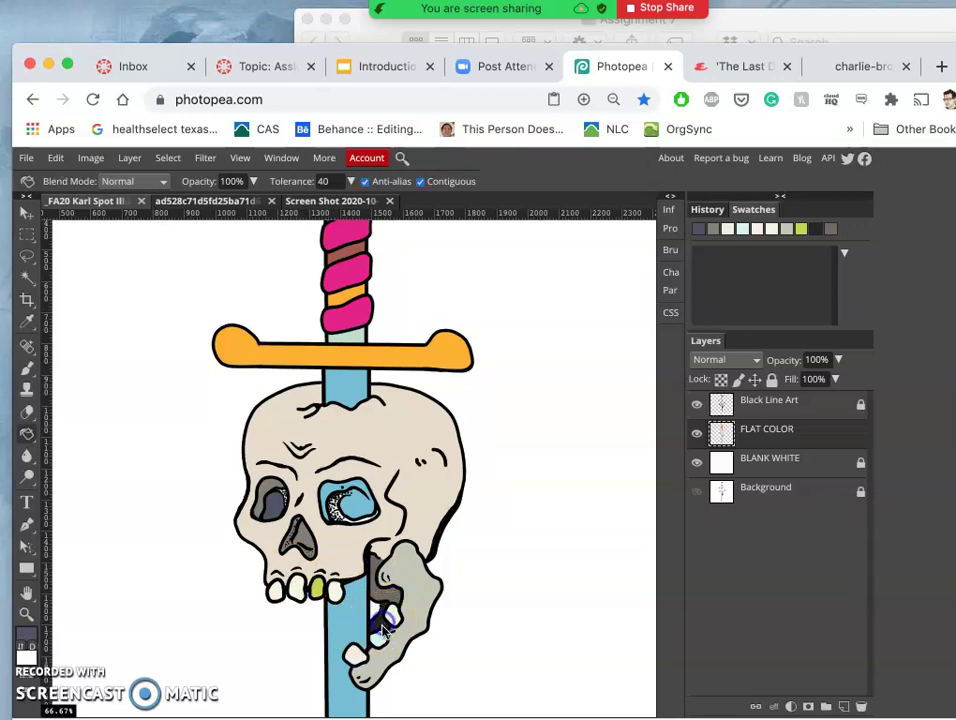
left_click(395, 620)
left_click(452, 495)
scroll(450, 493, "up", 5)
left_click(404, 430)
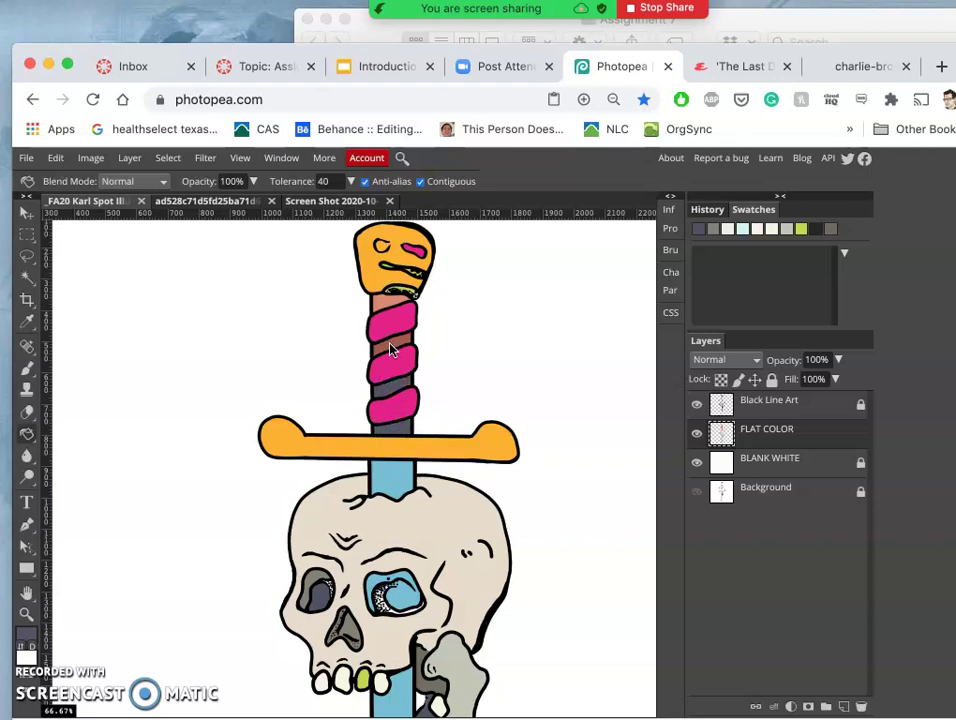
left_click(394, 385)
left_click(399, 416)
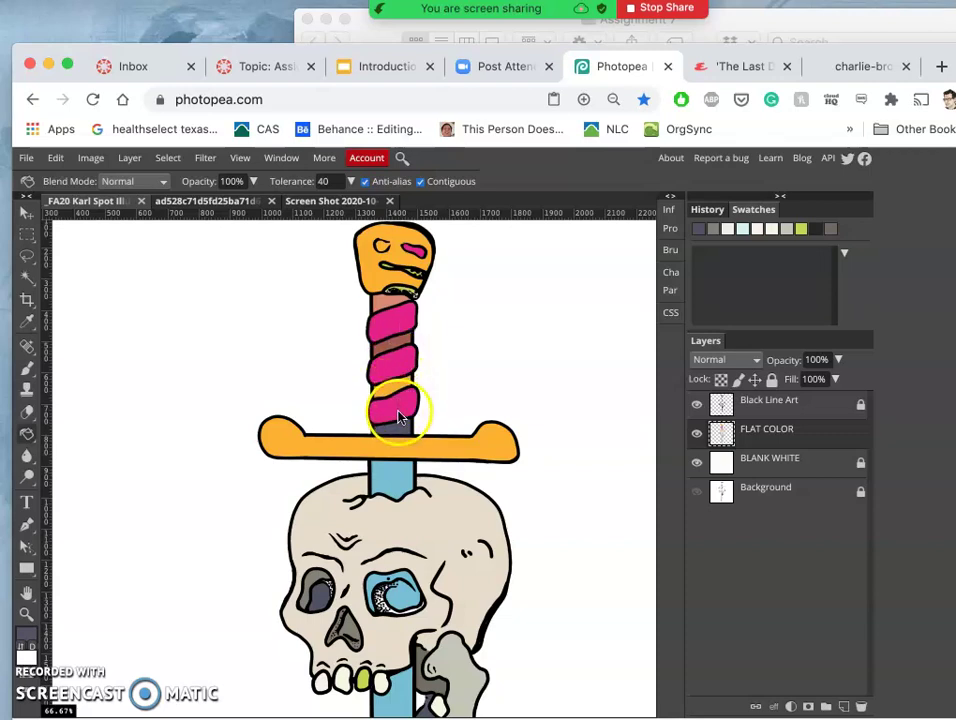
Set the fill opacity to 53% and tint the orange grip section between the pink wraps with dark slate
left_click(252, 182)
left_click(226, 204)
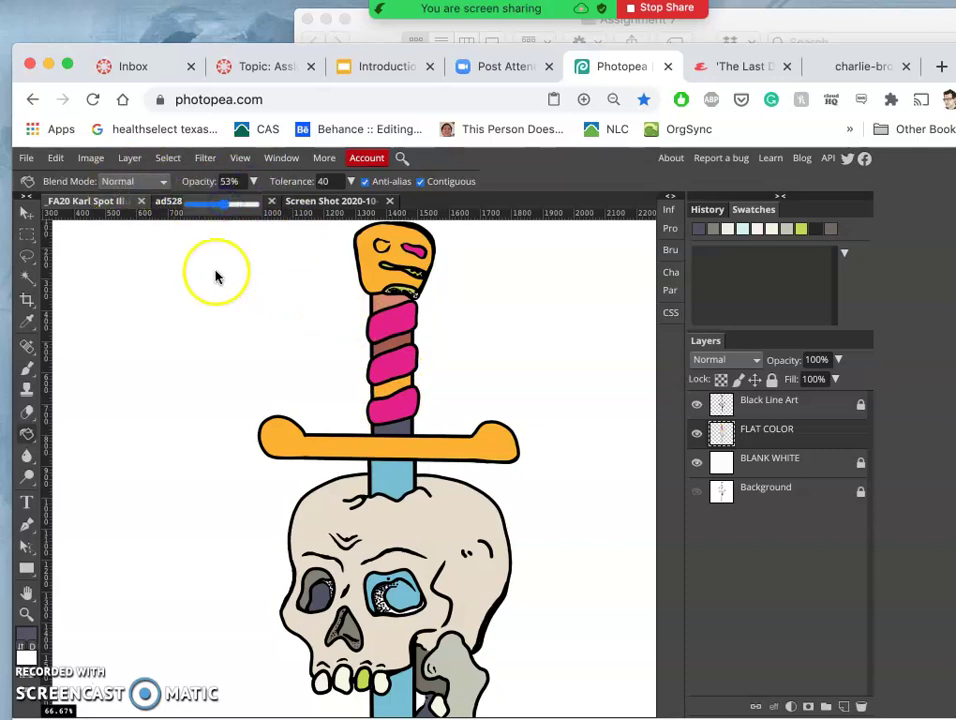
left_click(388, 390)
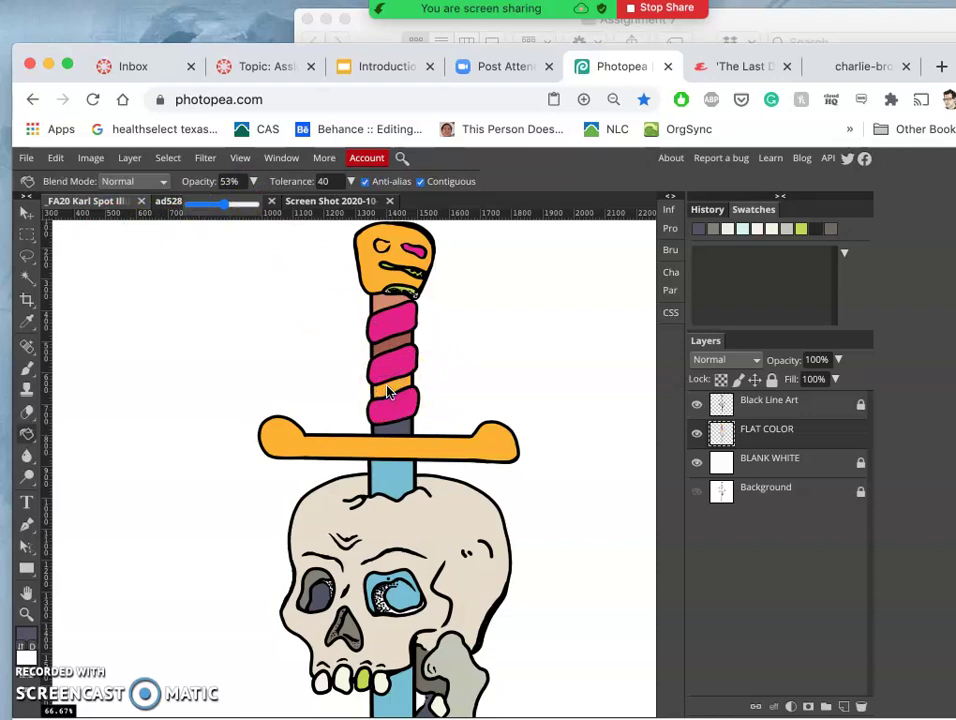
left_click(397, 393)
left_click(391, 395)
Tint the brown and salmon grip sections between the upper pink wraps and below the pommel with the 53% dark slate
left_click(393, 348)
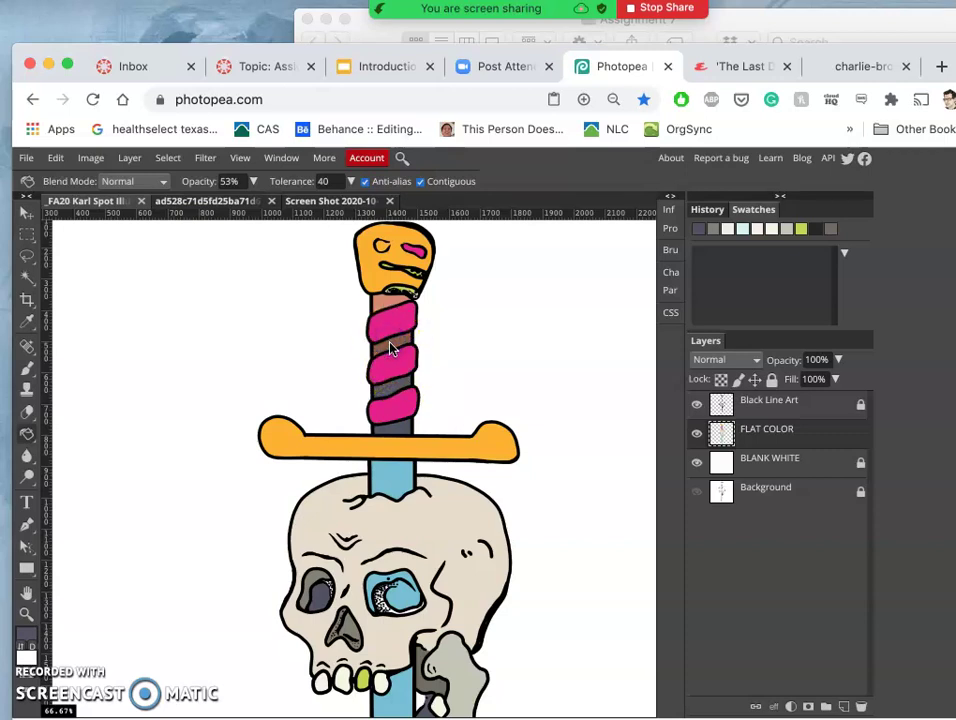
left_click(392, 321)
left_click(394, 314)
left_click(425, 380)
scroll(425, 380, "down", 2)
left_click(397, 279)
left_click(391, 335)
left_click(395, 384)
left_click(384, 264)
left_click(395, 352)
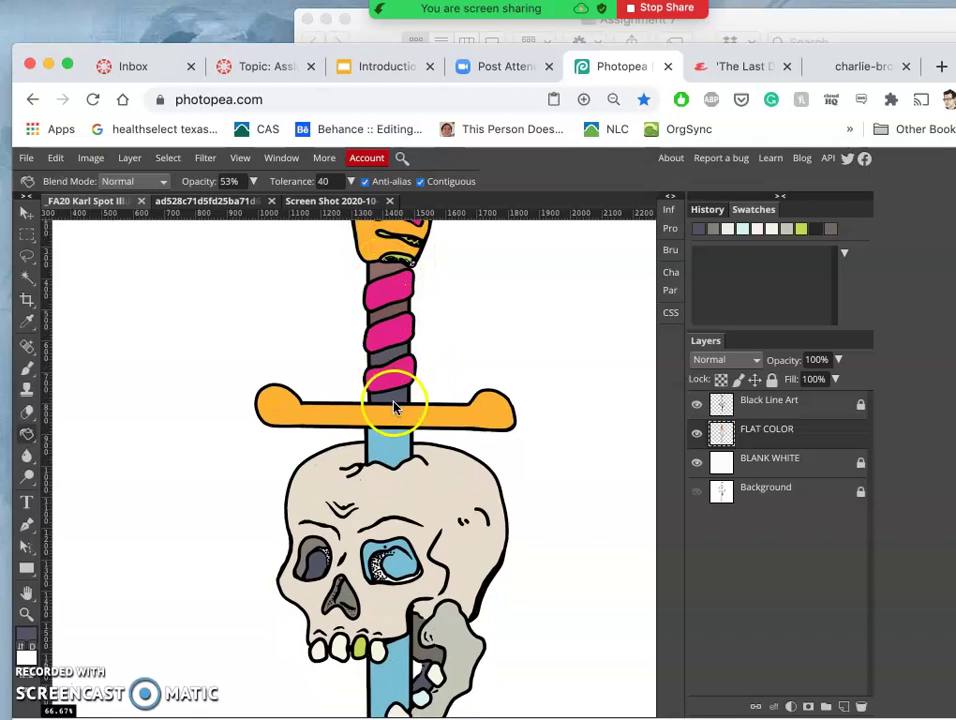
Tint the short blue blade segment between the crossguard and the skull with the 53% dark slate
scroll(400, 410, "down", 5)
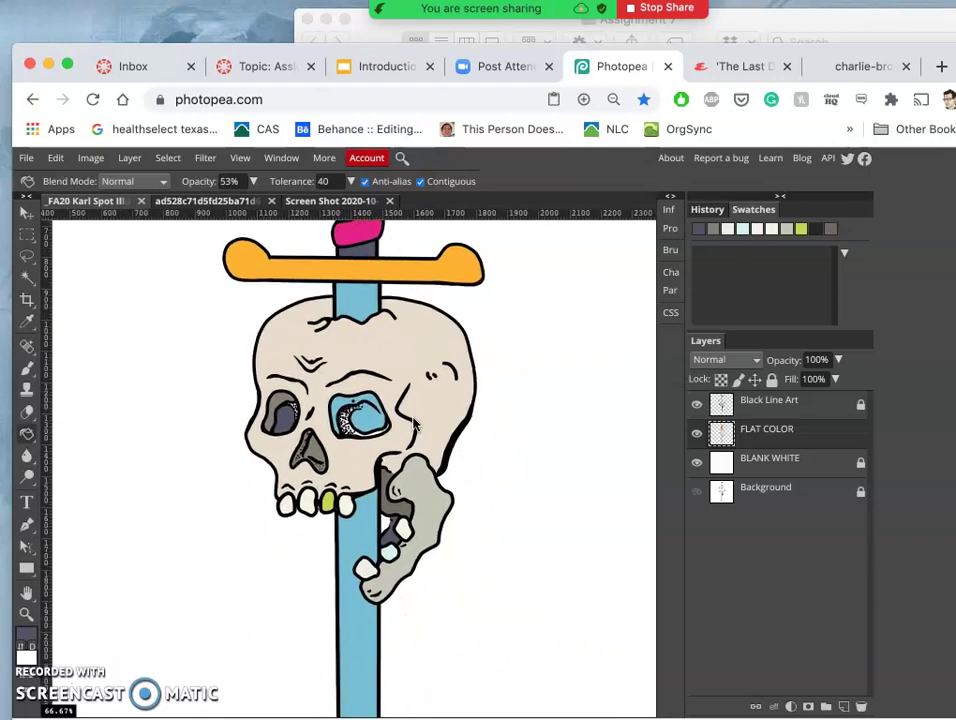
scroll(414, 425, "up", 1)
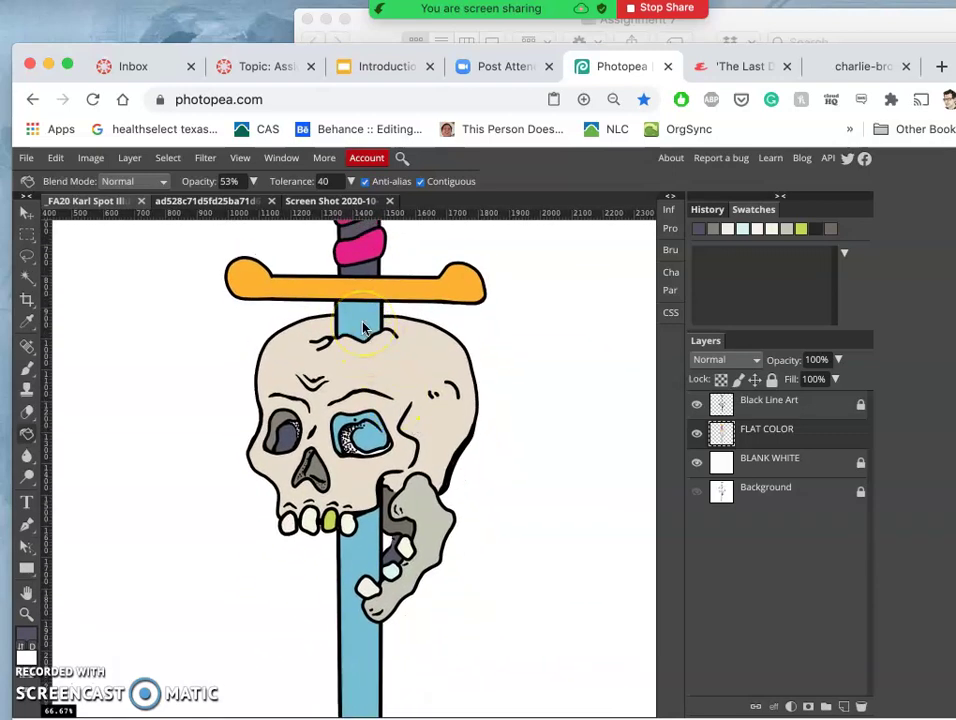
left_click(414, 373)
scroll(414, 375, "down", 5)
left_click(241, 378)
left_click(47, 590)
Choose a lighter grayish violet and tint the long blue blade below the skull with it at 53% opacity
left_click(28, 632)
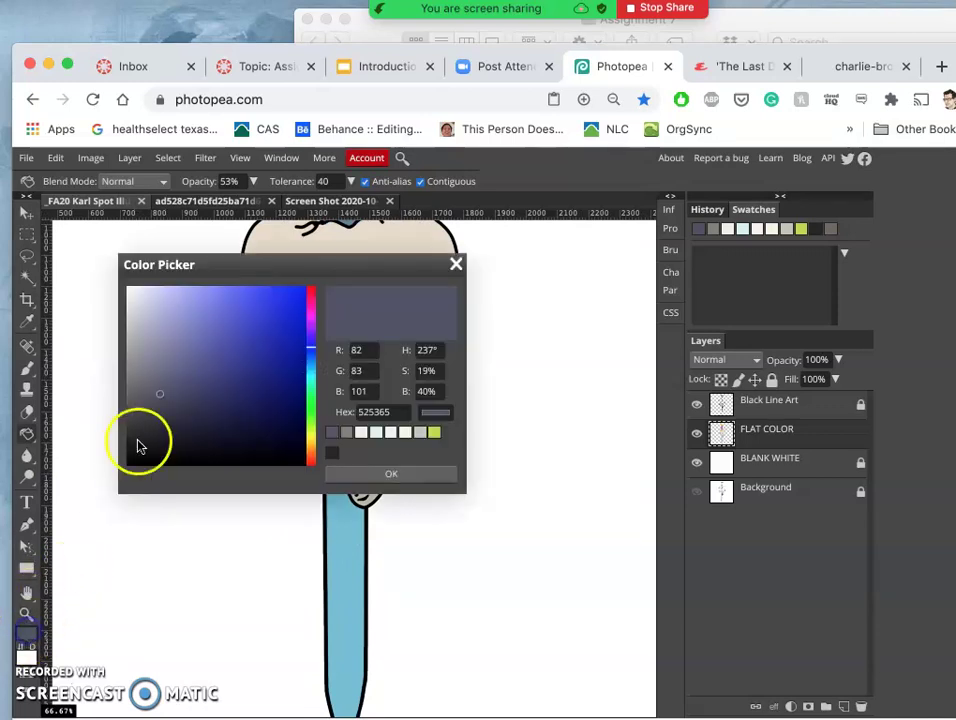
left_click(140, 352)
left_click(340, 472)
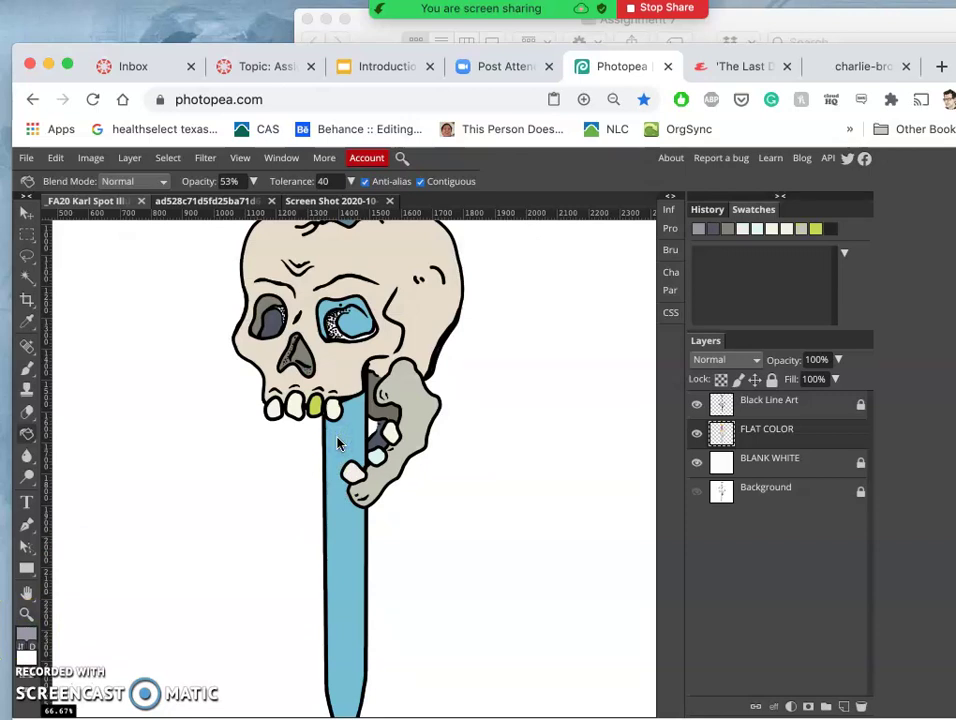
left_click(350, 438)
left_click(350, 438)
left_click(350, 438)
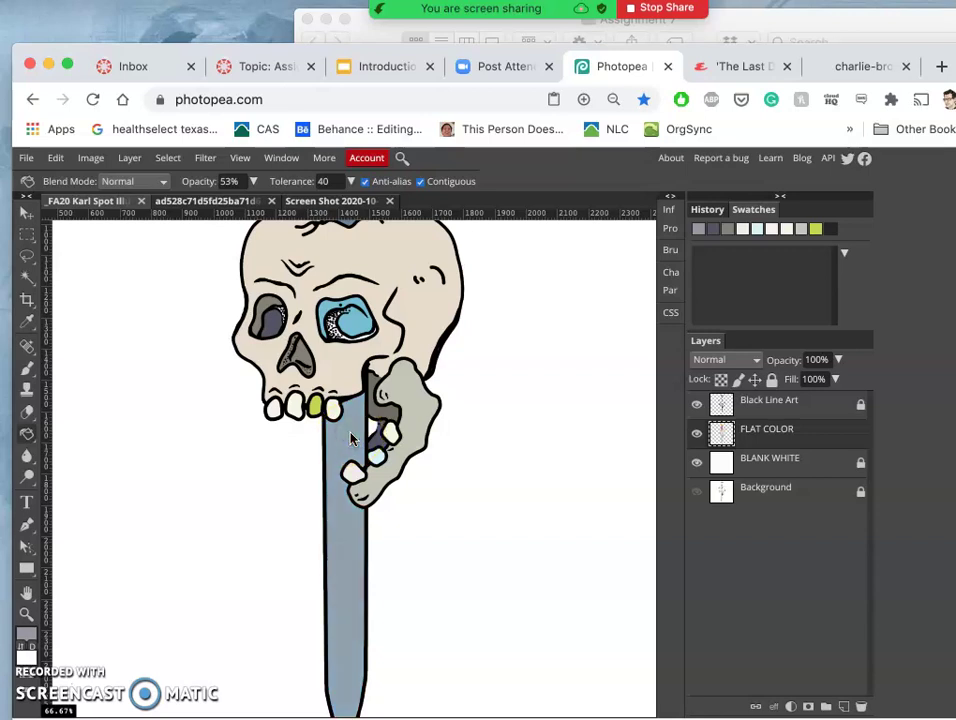
left_click(455, 442)
scroll(455, 445, "up", 5)
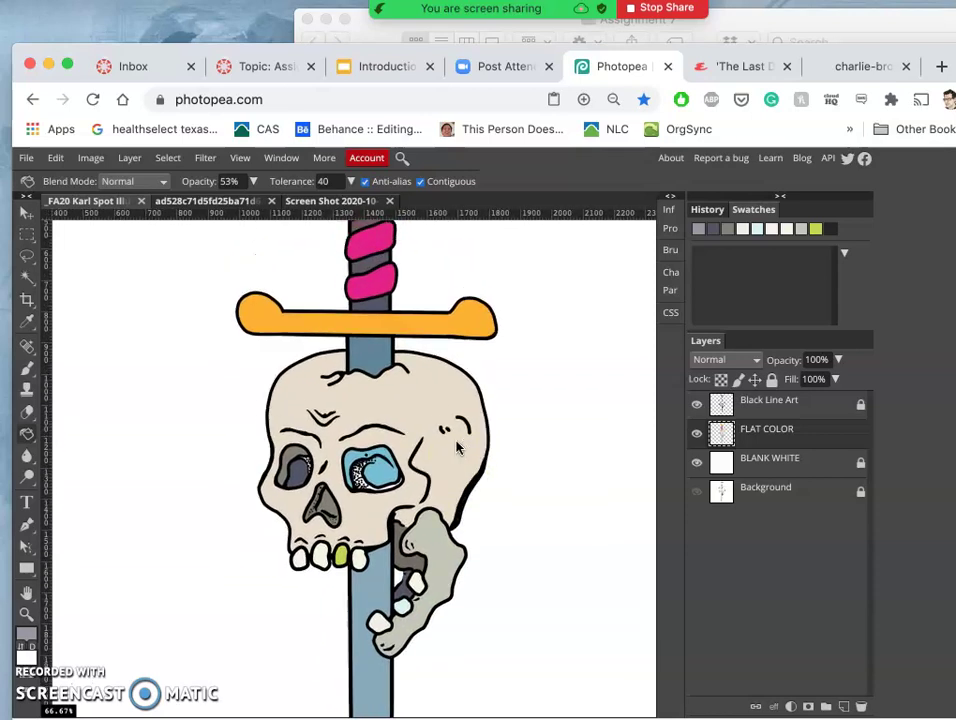
scroll(458, 447, "down", 2)
scroll(458, 447, "left", 3)
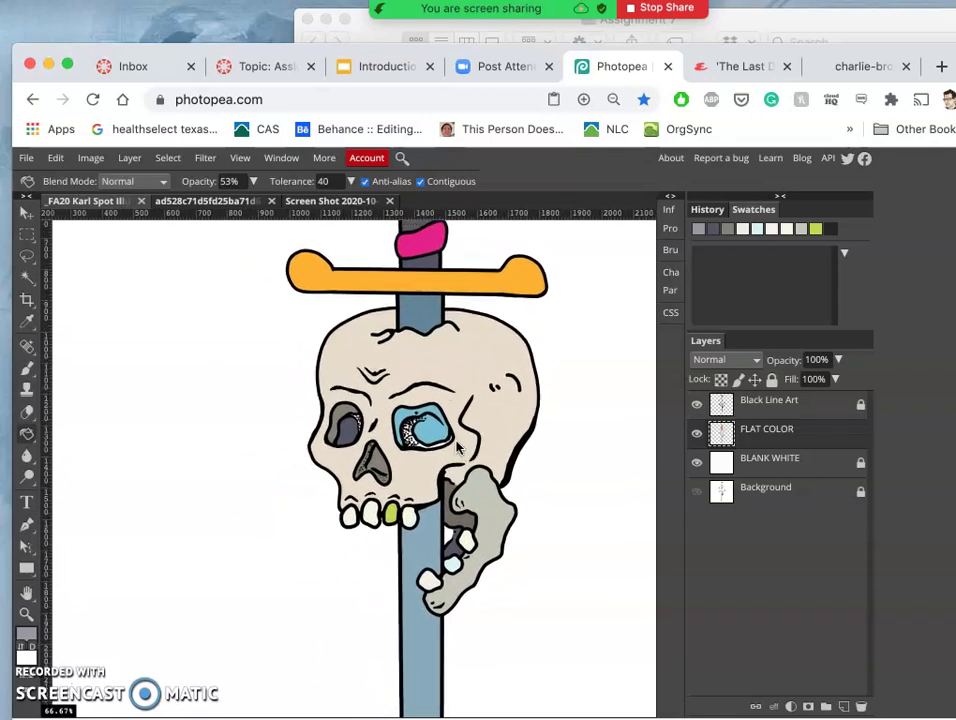
Tint the sword's pommel with the grayish violet at 53% opacity
left_click(398, 420)
left_click(425, 312)
scroll(421, 328, "up", 5)
scroll(420, 330, "up", 1)
left_click(386, 322)
left_click(412, 408)
Try tinting the orange crossguard with the grayish violet at 53% opacity, and undo that fill
left_click(308, 487)
left_click(303, 483)
left_click(342, 555)
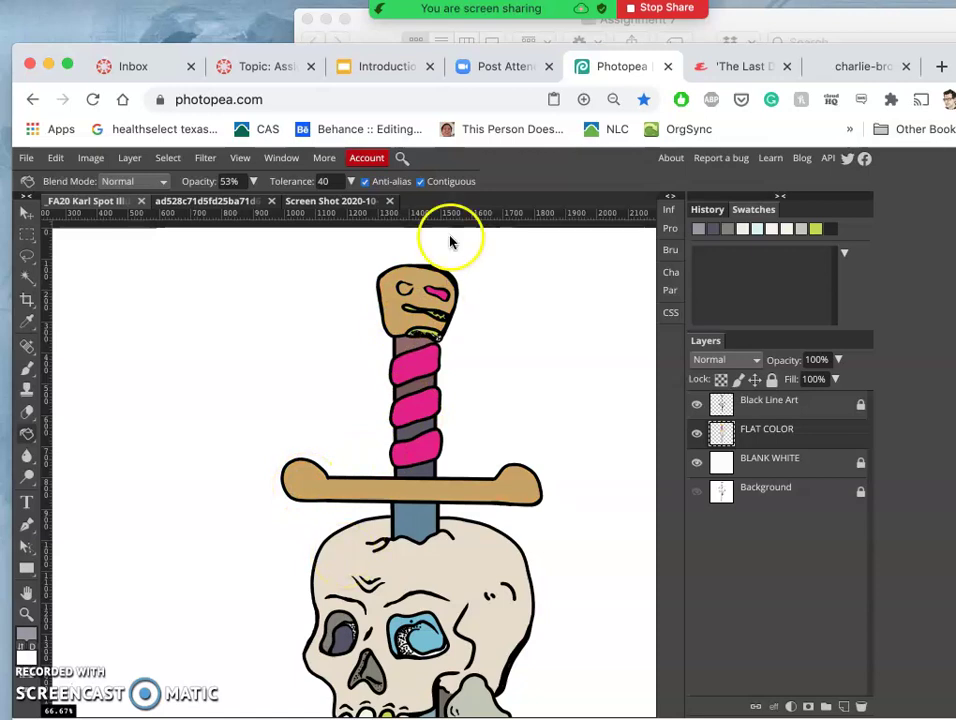
key("super+z")
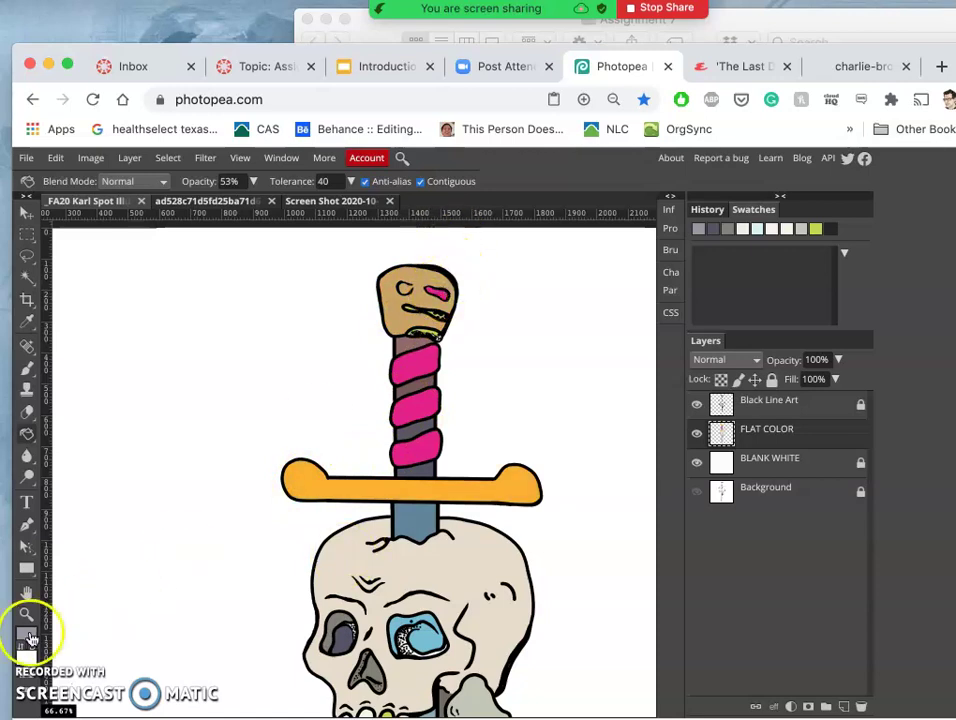
Choose a pale lavender as the foreground color and tint the orange crossguard with it at 53% opacity
left_click(28, 636)
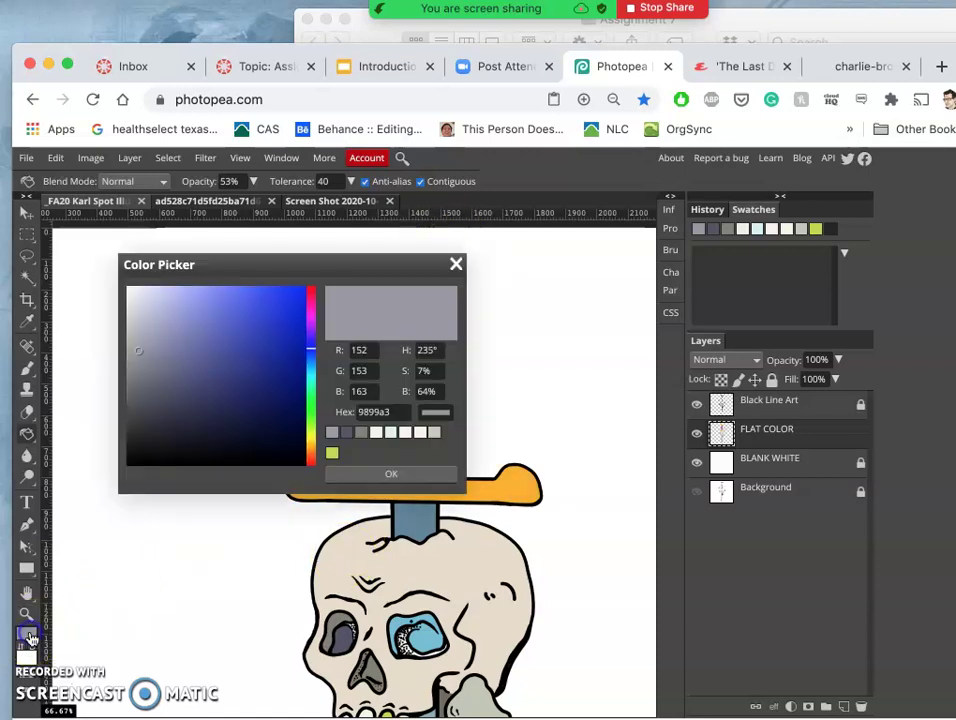
left_click(147, 296)
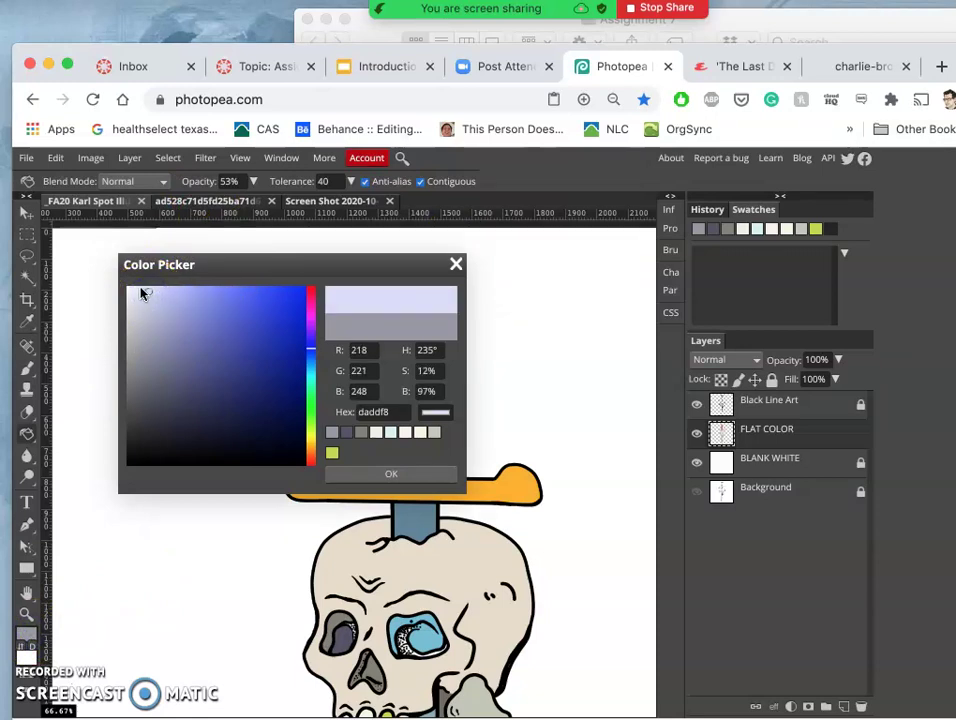
left_click(142, 291)
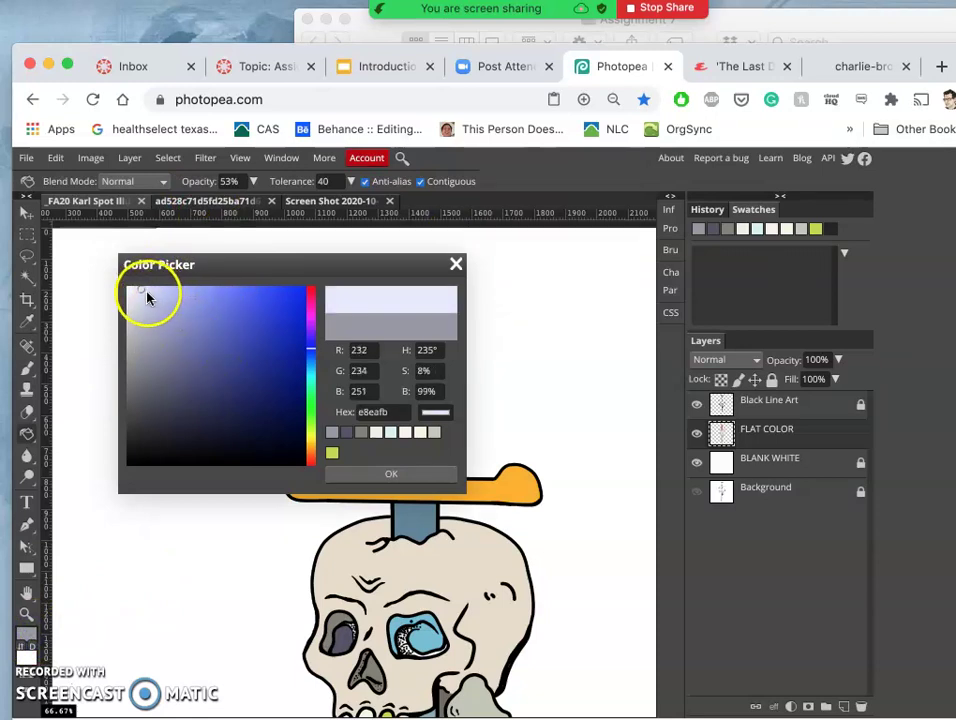
left_click(149, 292)
left_click(376, 476)
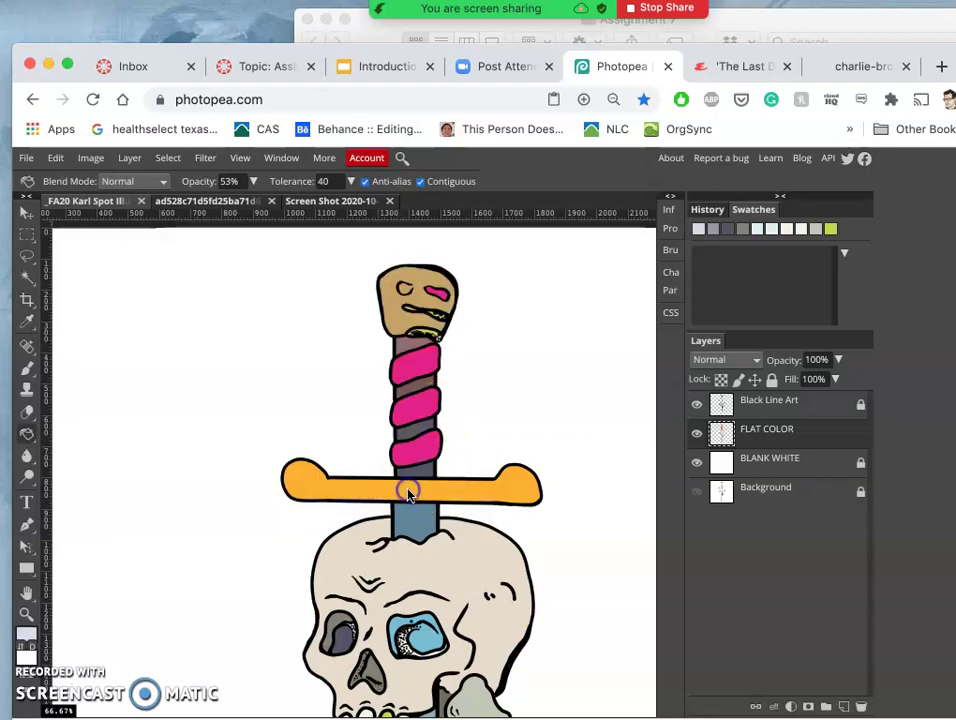
left_click(298, 490)
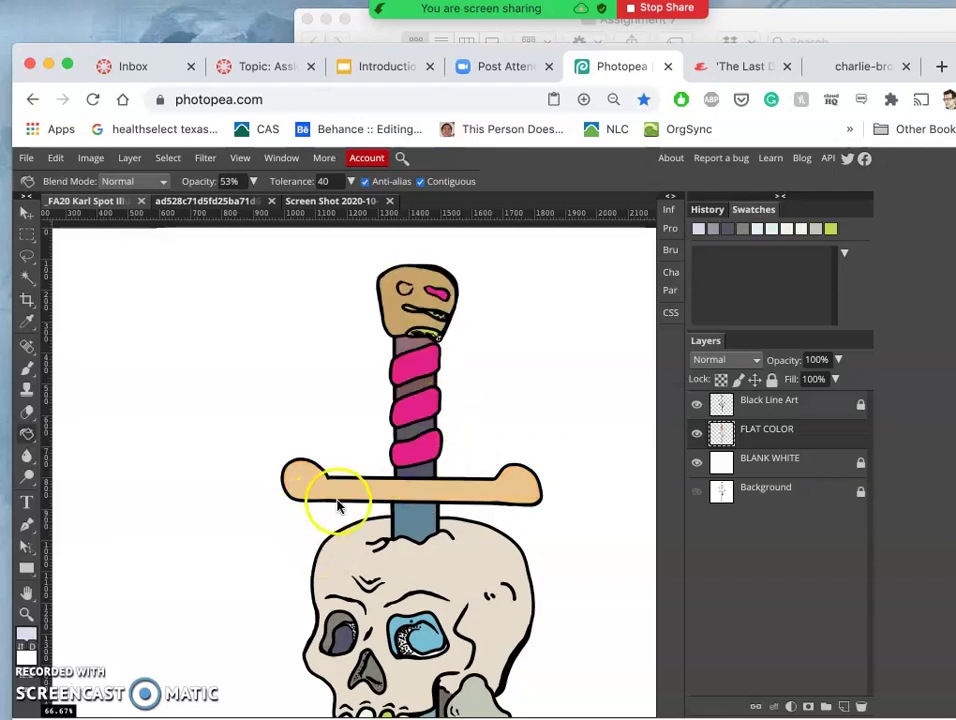
Tint the blue areas of the skull's eye and the green front tooth with the pale lavender at 53% opacity
scroll(345, 512, "down", 5)
scroll(345, 518, "down", 2)
left_click(377, 468)
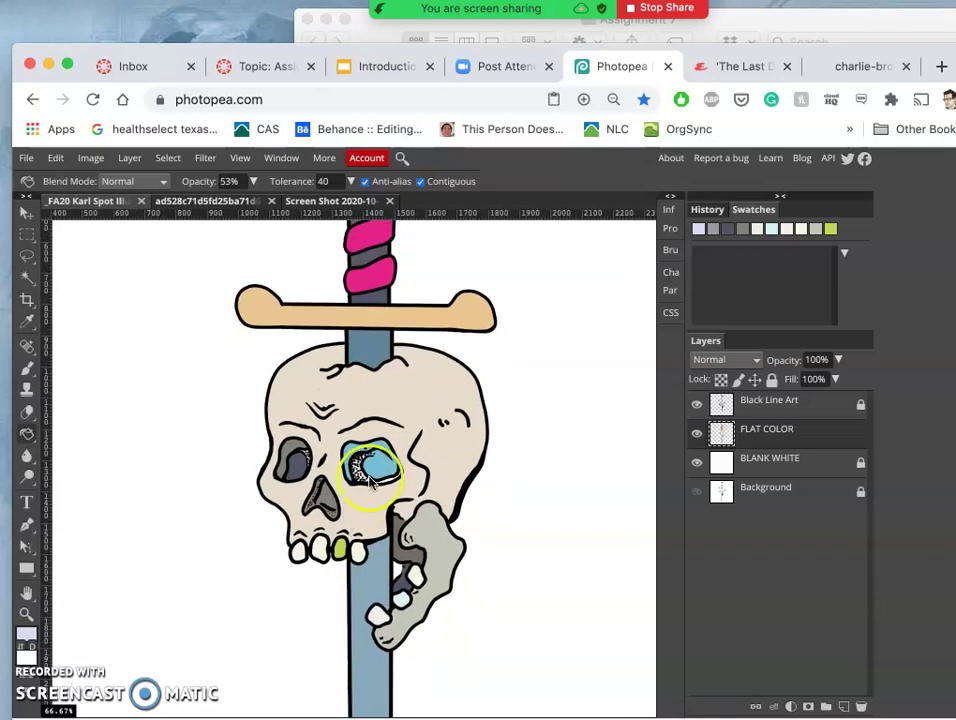
left_click(313, 545)
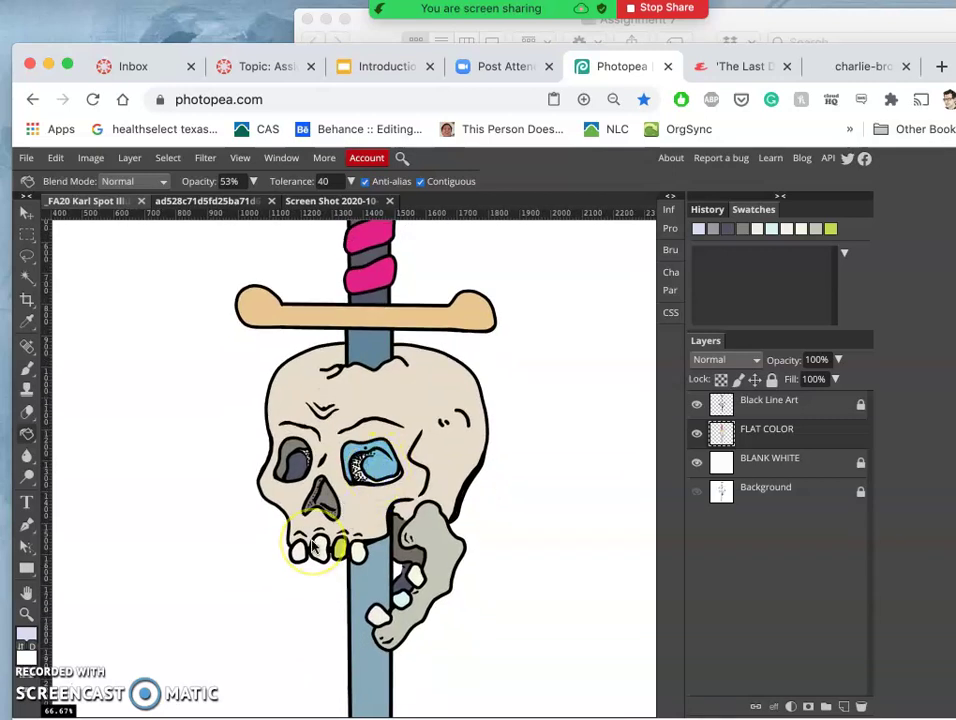
left_click(341, 557)
left_click(320, 612)
left_click(340, 550)
left_click(322, 609)
left_click(395, 606)
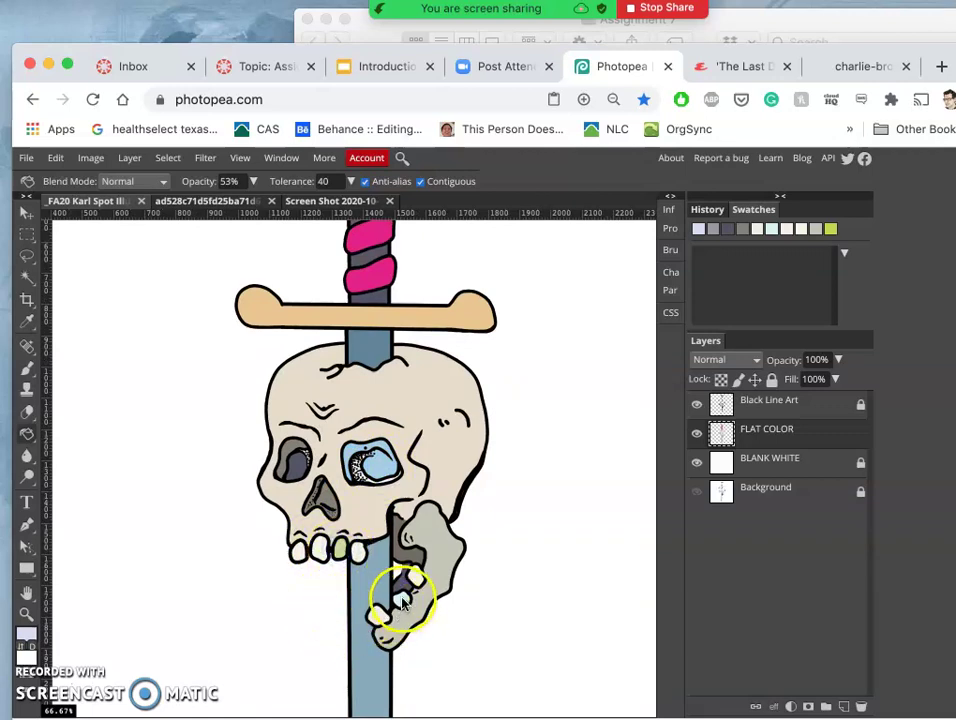
Try tinting the detached jaw and the skull with the pale lavender at 53% opacity, and undo it
left_click(440, 532)
left_click(436, 528)
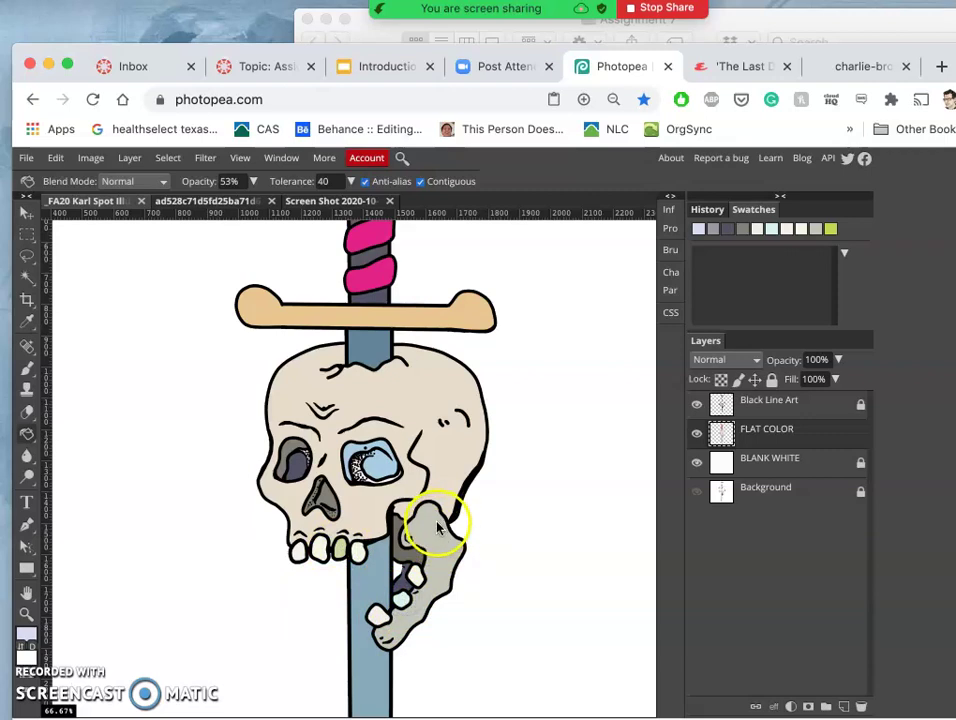
left_click(437, 525)
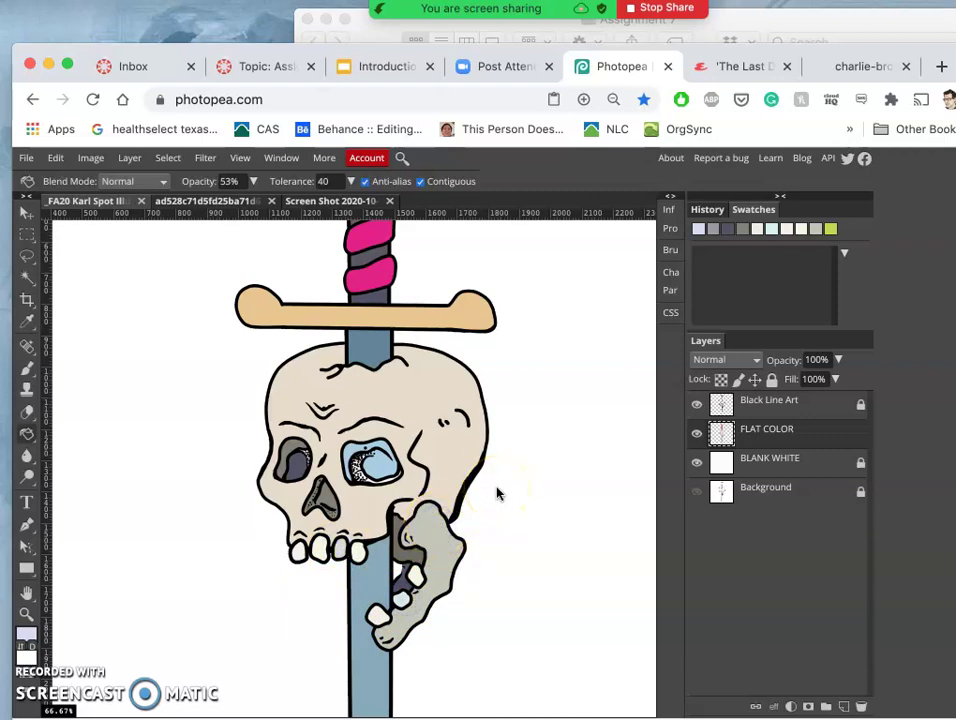
left_click(449, 453)
left_click(448, 455)
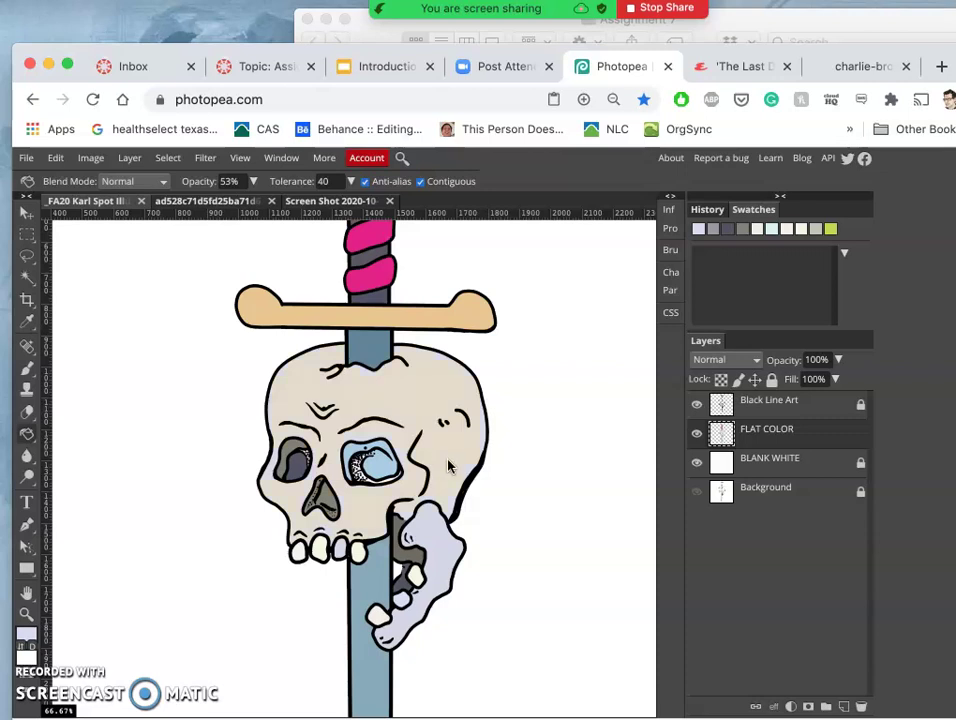
key("super+z")
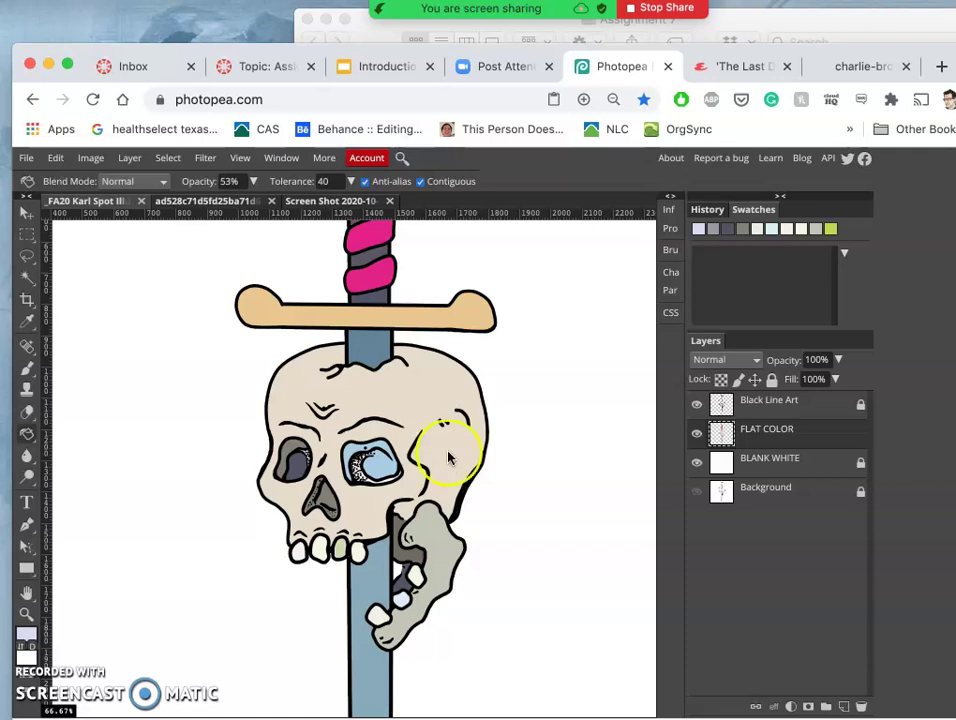
Set the fill opacity to 25% and tint the skull, the detached jaw and the green front tooth with pale lavender
left_click(253, 182)
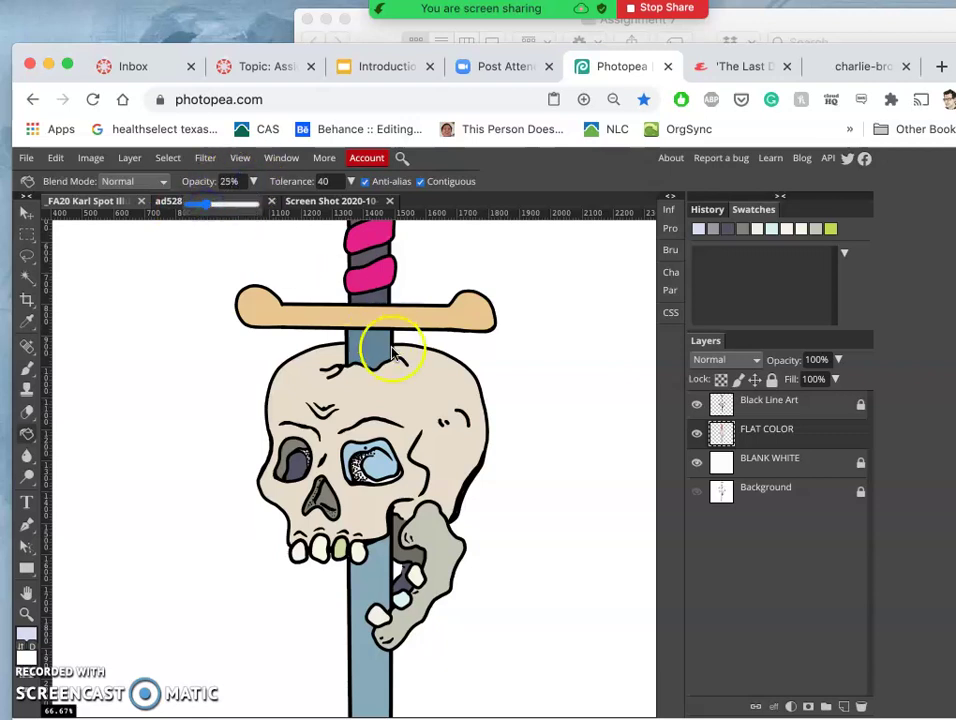
left_click(423, 414)
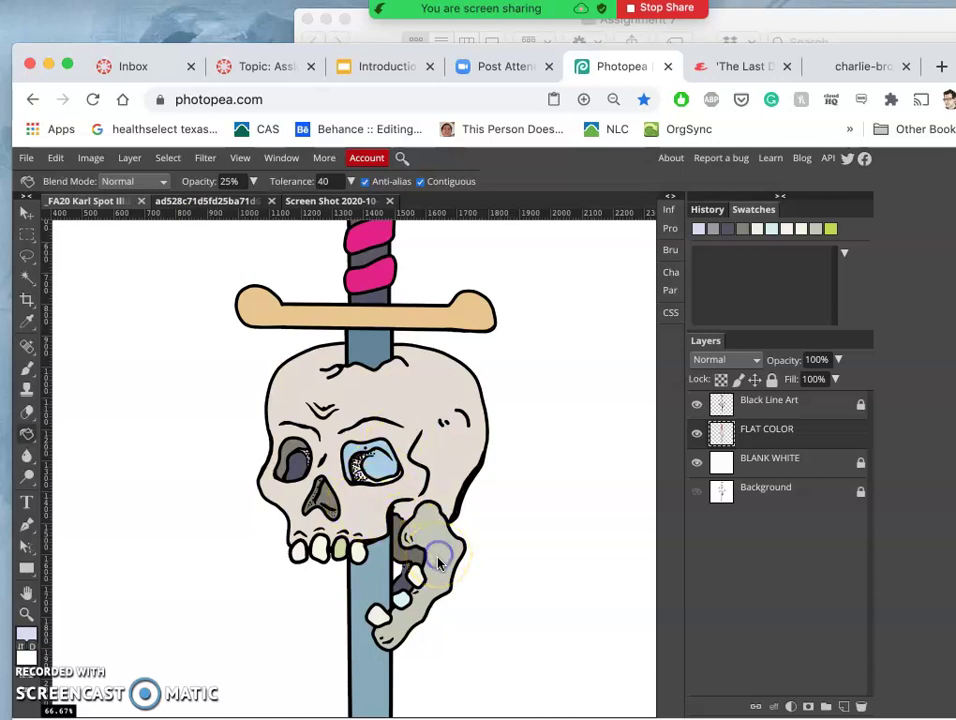
left_click(405, 590)
left_click(348, 588)
left_click(341, 552)
left_click(325, 550)
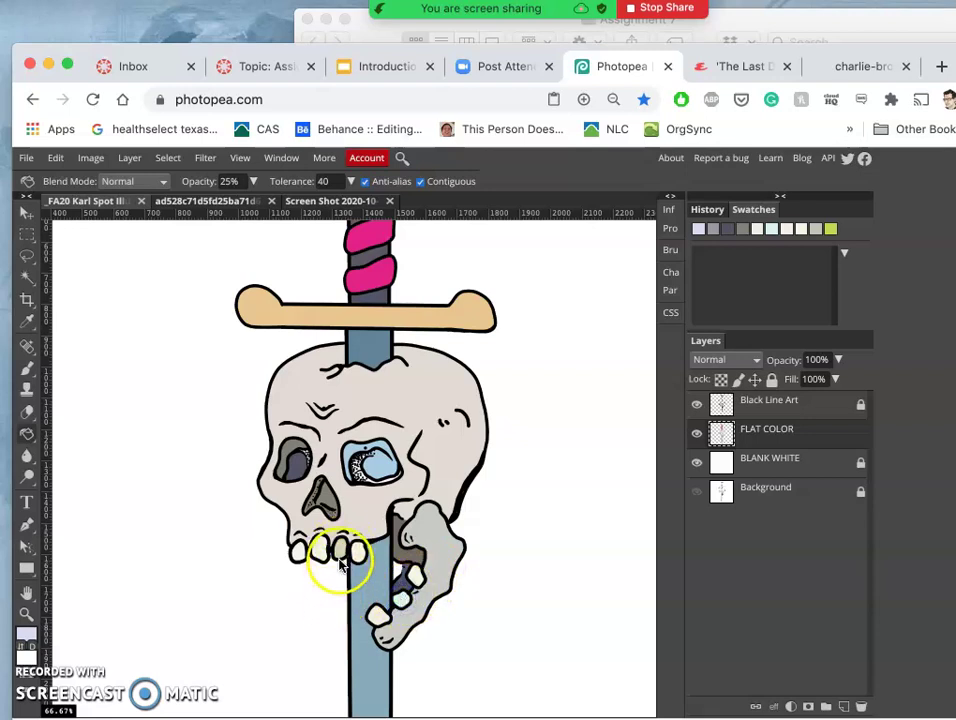
left_click(341, 552)
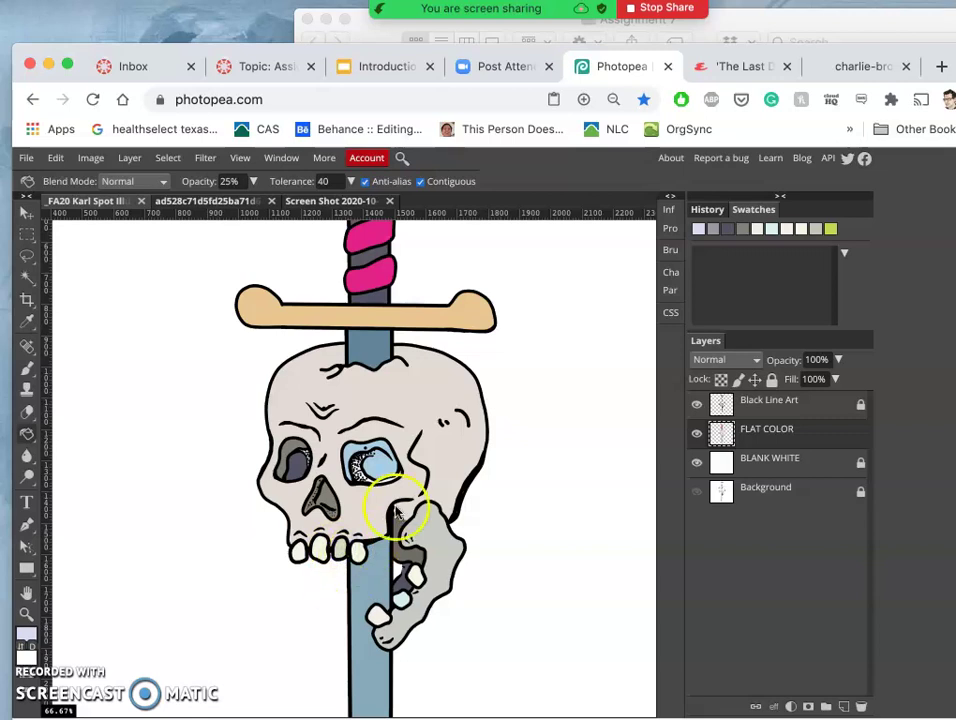
Sample the crossguard's tan as the fill color and set the Paint Bucket opacity to 100%
left_click(27, 320)
left_click(261, 308)
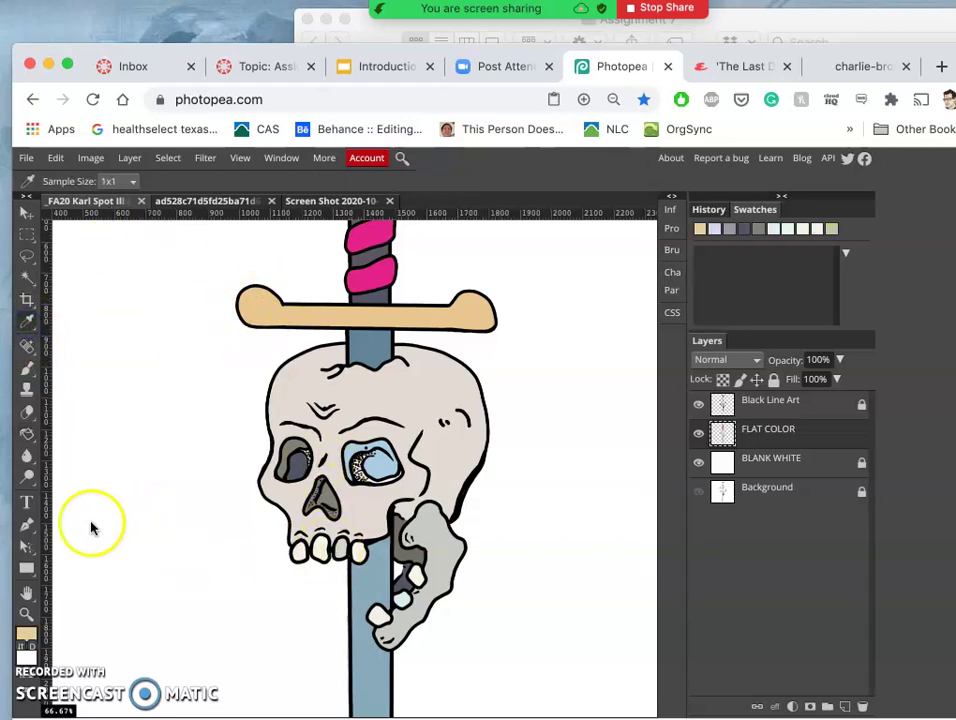
left_click(26, 432)
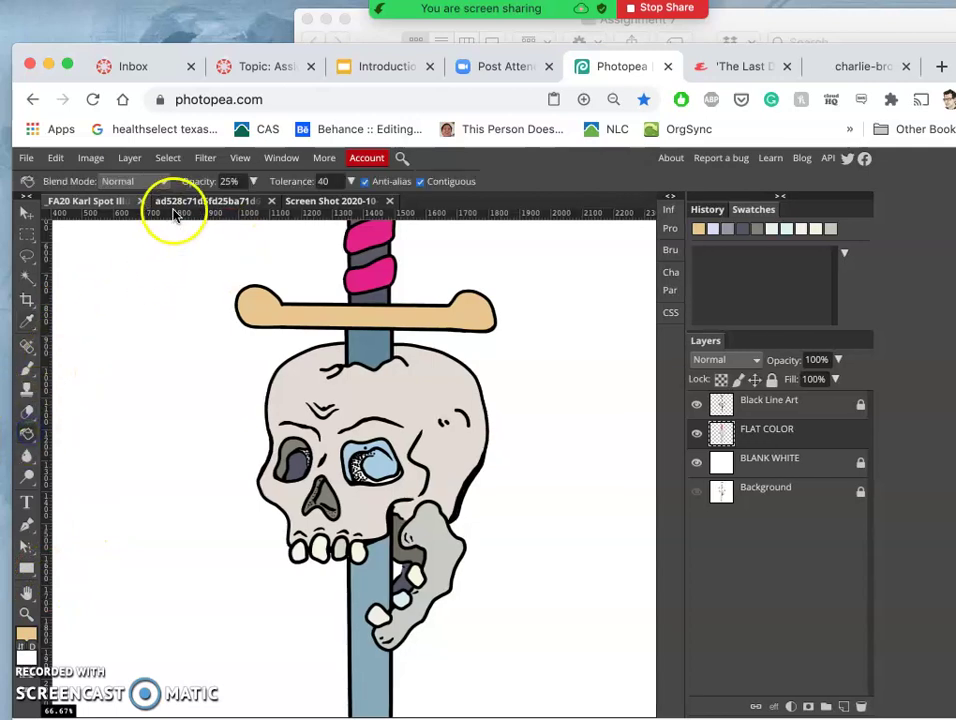
left_click(253, 181)
left_click_drag(207, 207, 277, 211)
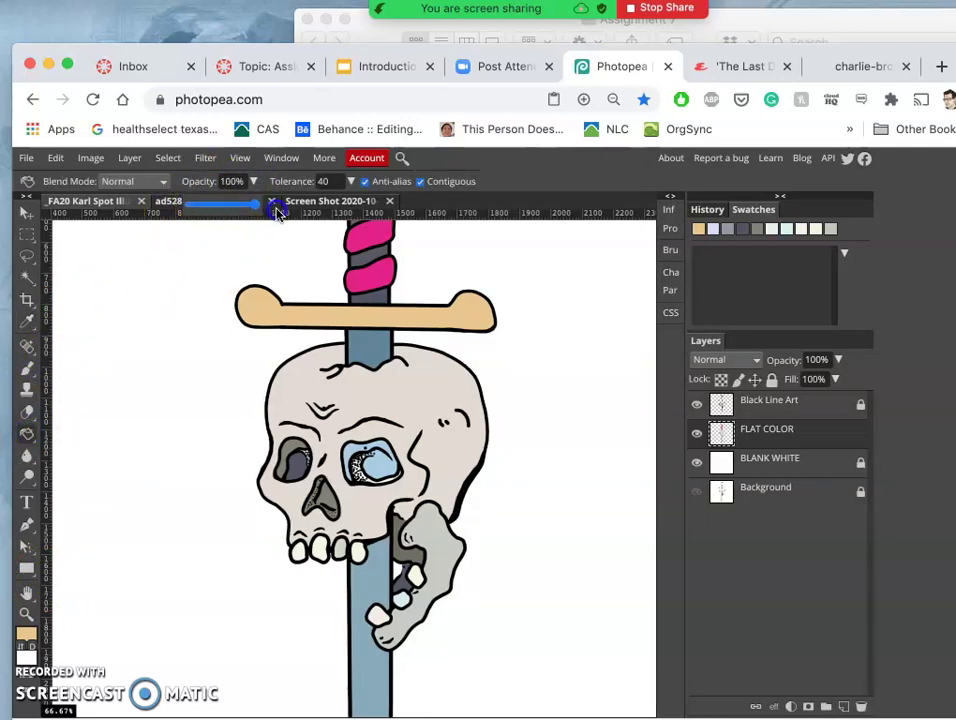
Try the tan fill on the third upper tooth and on the leftmost upper tooth, undoing each fill
left_click(343, 556)
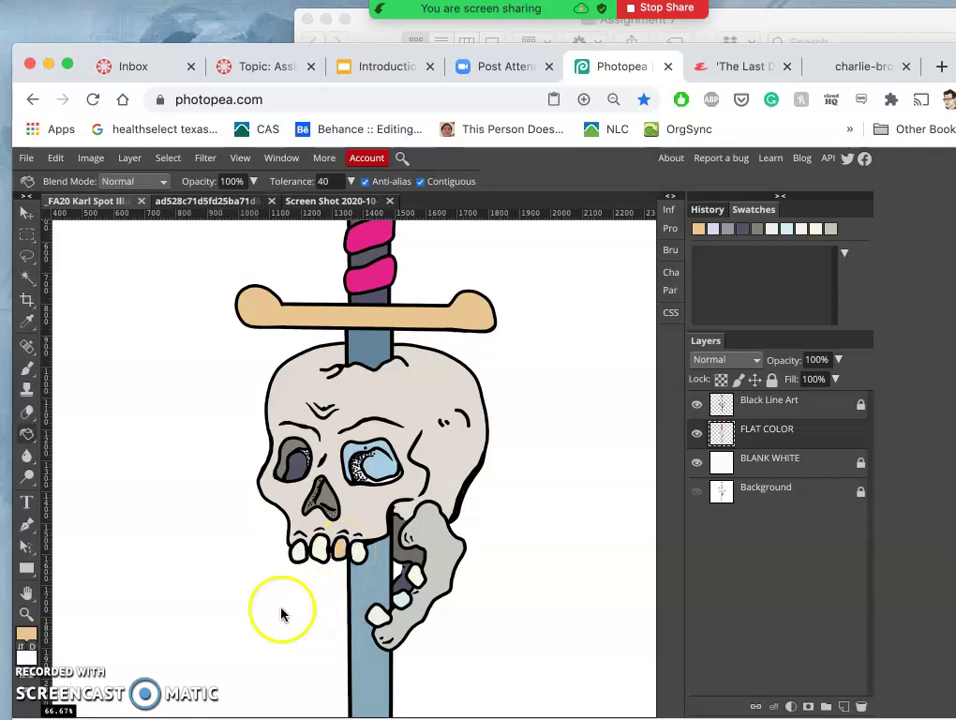
scroll(282, 613, "up", 2)
scroll(282, 613, "right", 1)
scroll(282, 613, "left", 2)
scroll(282, 613, "up", 1)
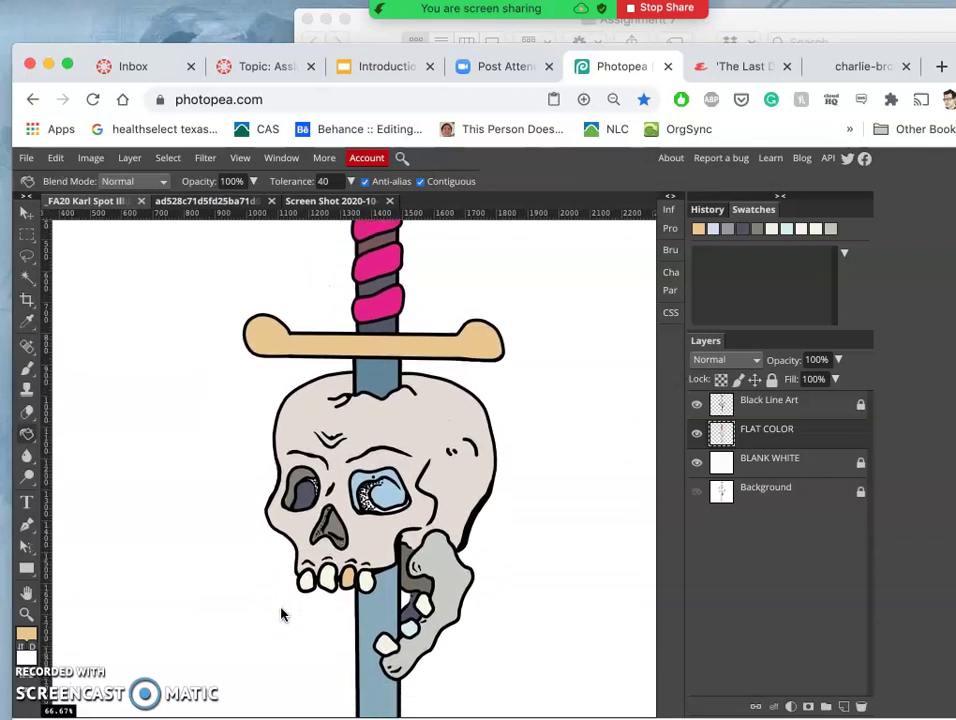
scroll(282, 613, "down", 4)
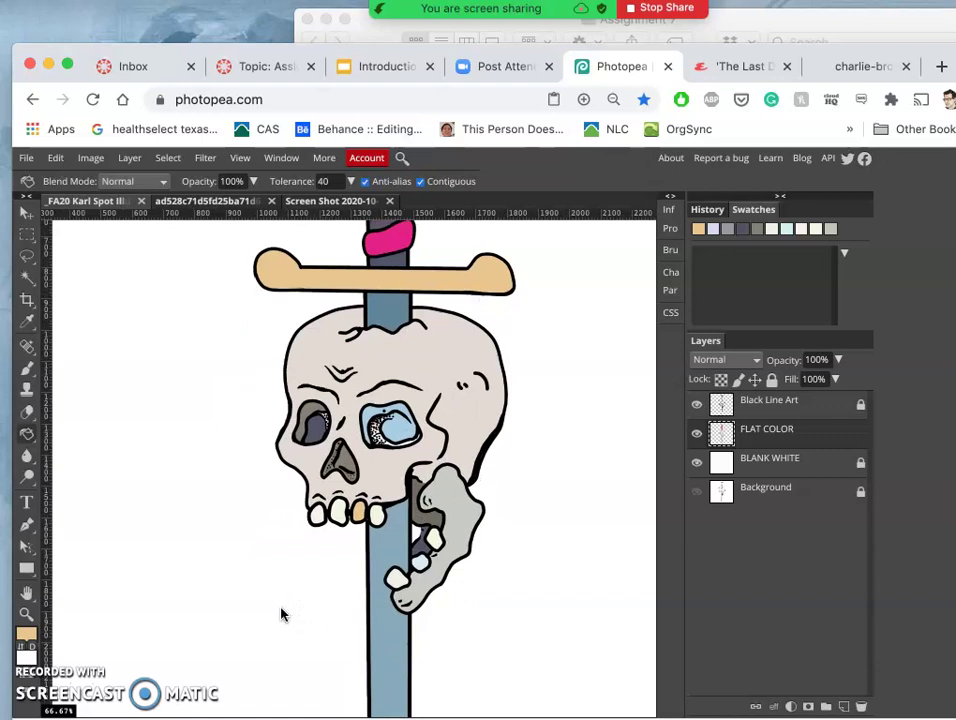
left_click(318, 517)
scroll(283, 641, "up", 1)
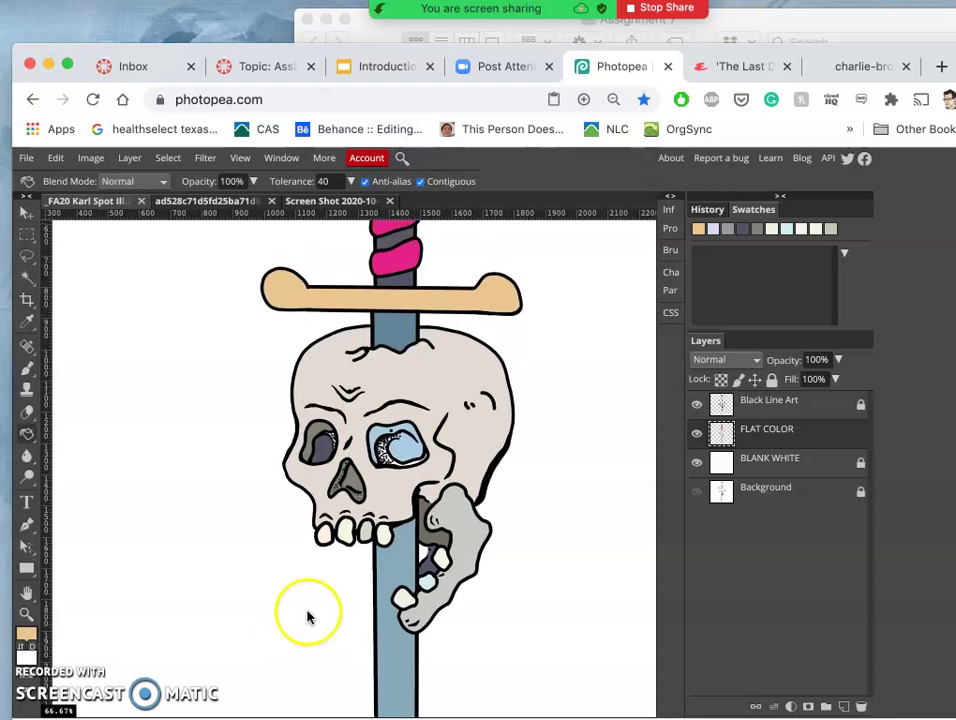
Fill the second upper tooth from the left with the tan at 100% opacity
left_click(348, 529)
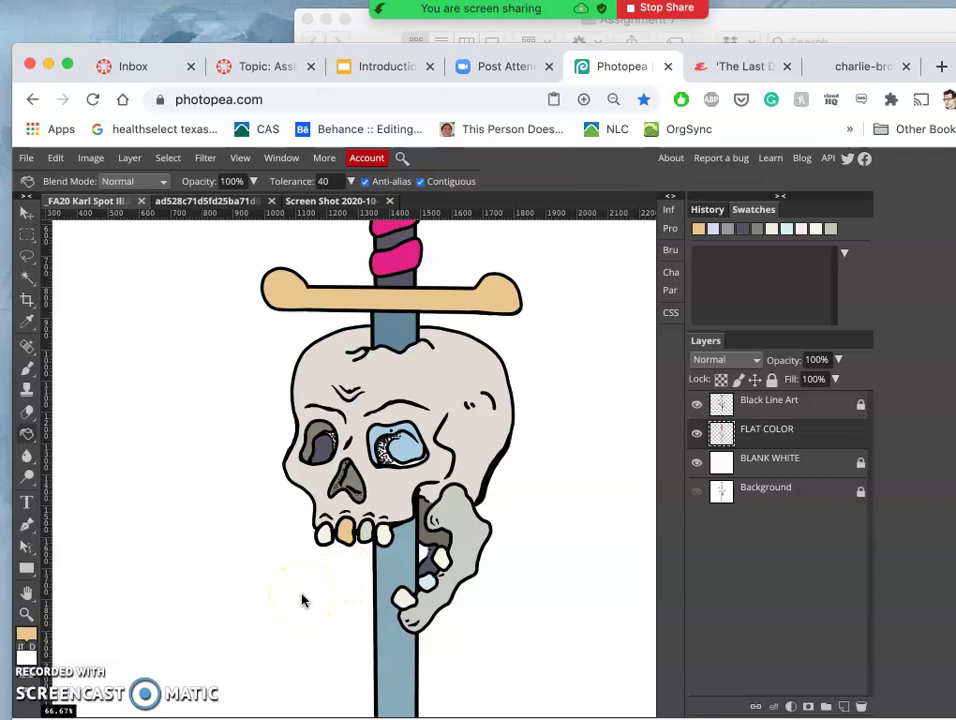
scroll(303, 600, "down", 3)
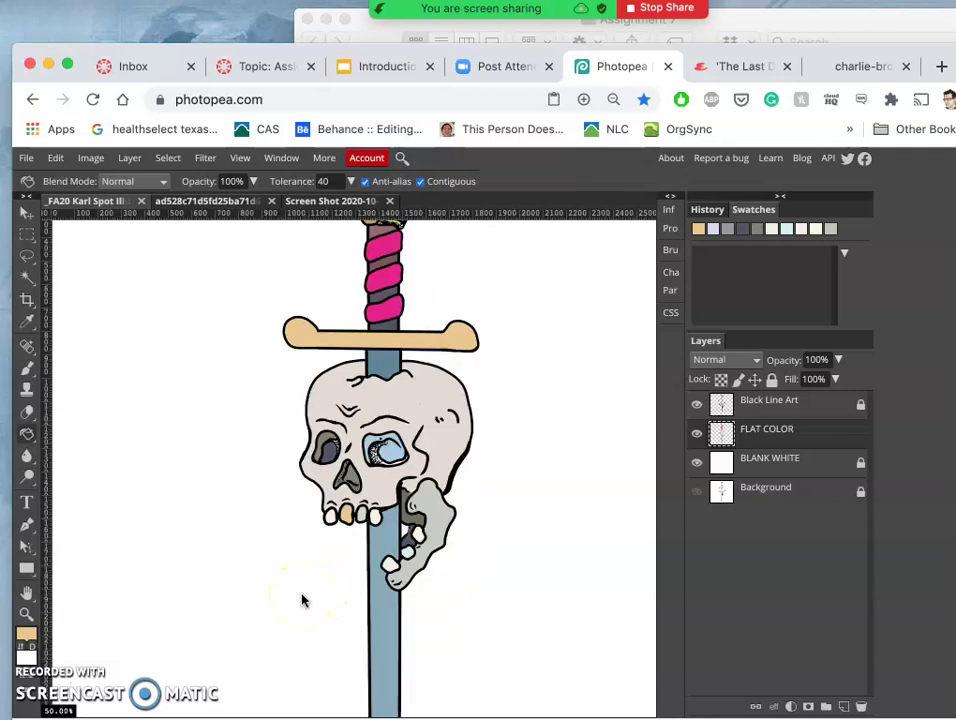
left_click(309, 495)
scroll(312, 503, "up", 3)
Sample the steel blue of the blade segment above the skull and fill the light blue eye areas with it
left_click(27, 320)
left_click(328, 305)
left_click(340, 316)
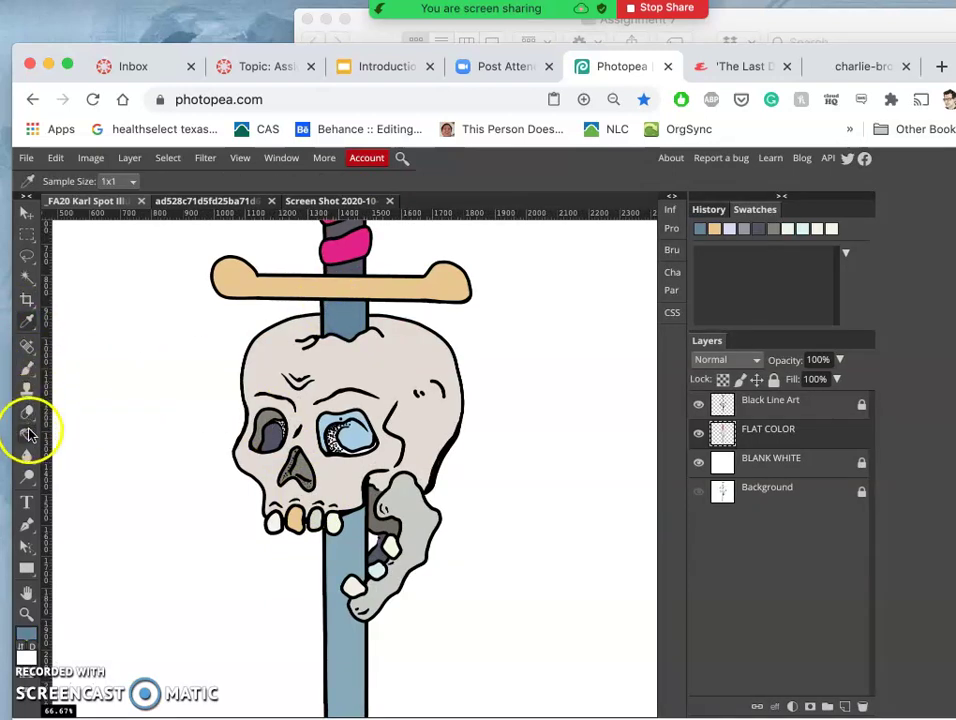
left_click(27, 433)
left_click(338, 428)
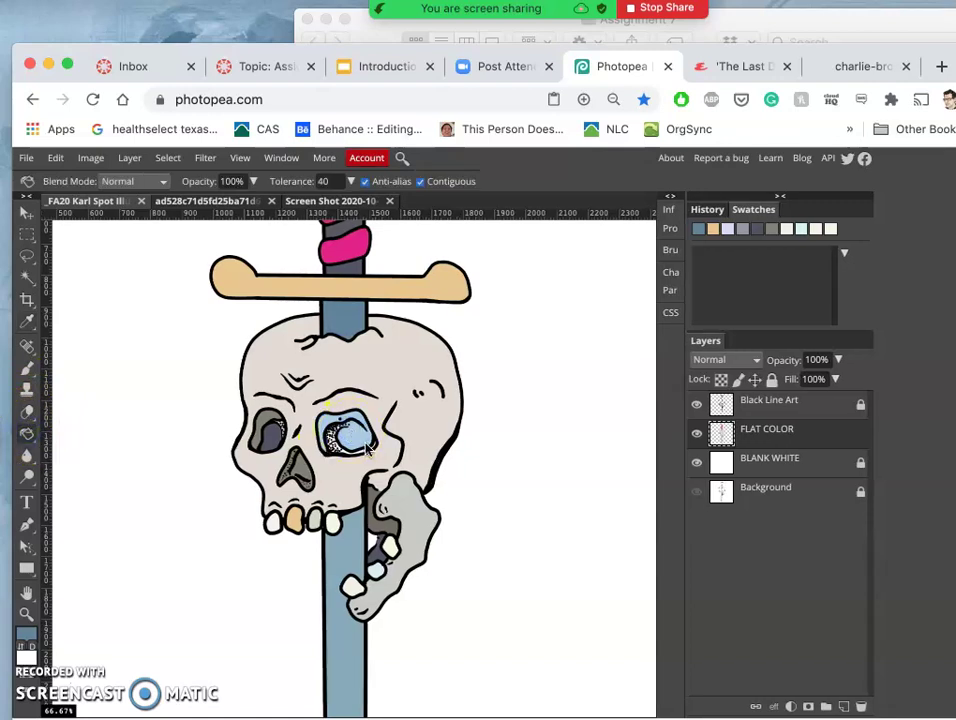
scroll(435, 444, "up", 3)
left_click(417, 460)
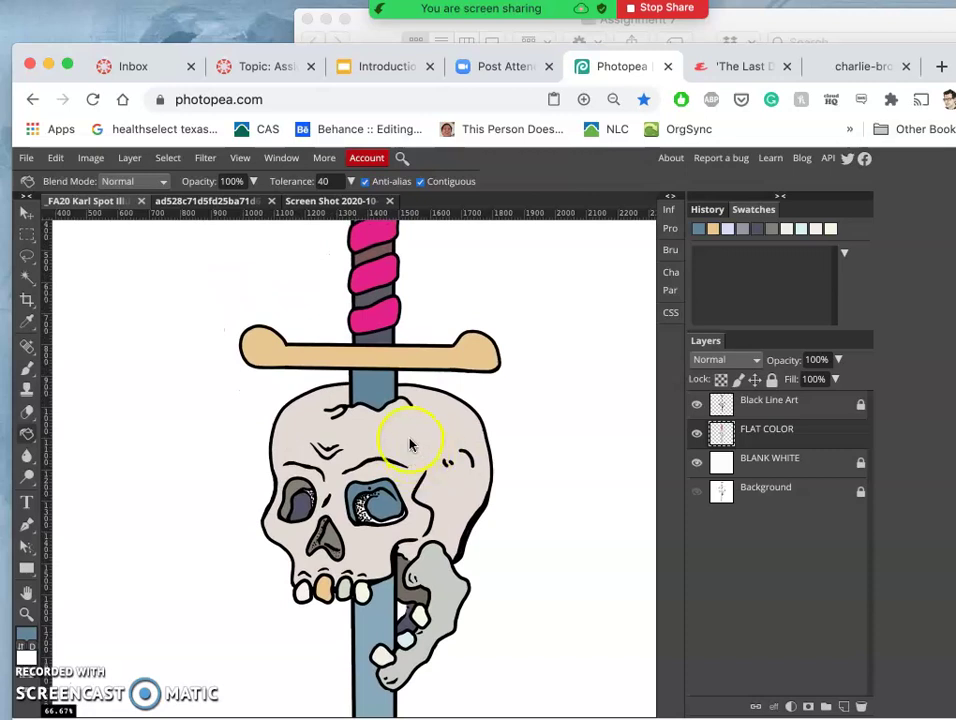
Try filling the three pink grip wraps with the steel blue, and undo those fills
scroll(410, 445, "up", 5)
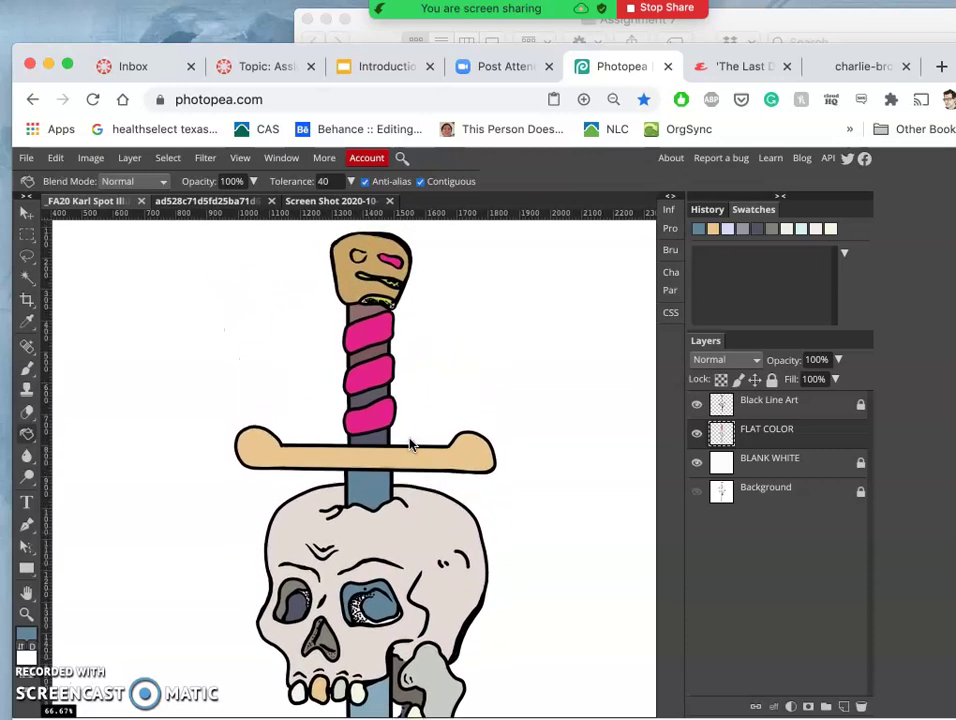
left_click(385, 433)
left_click(376, 397)
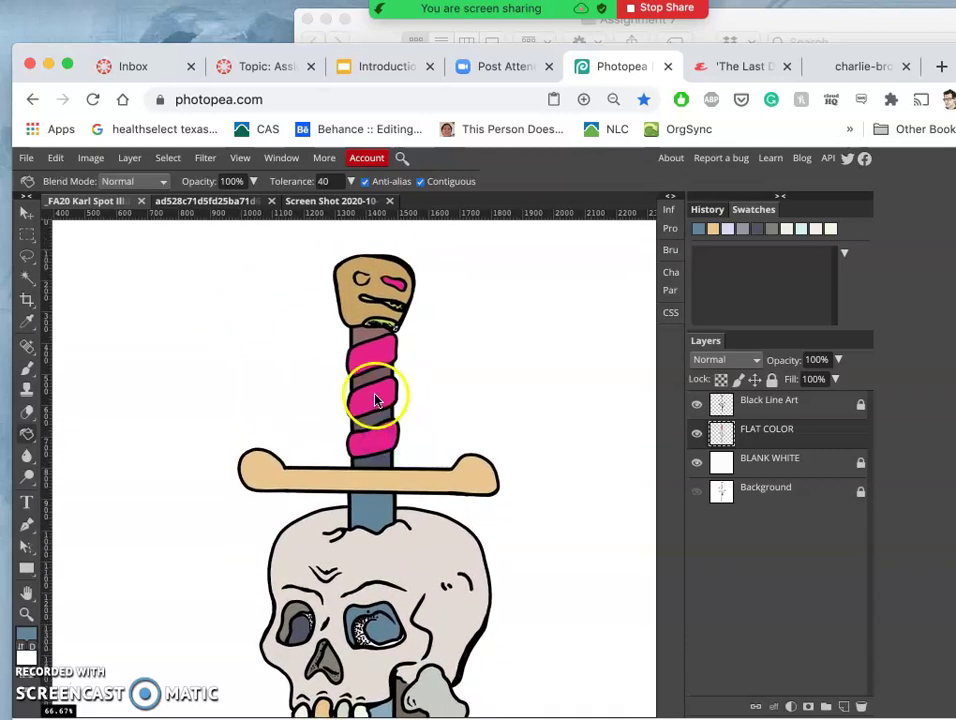
left_click(376, 358)
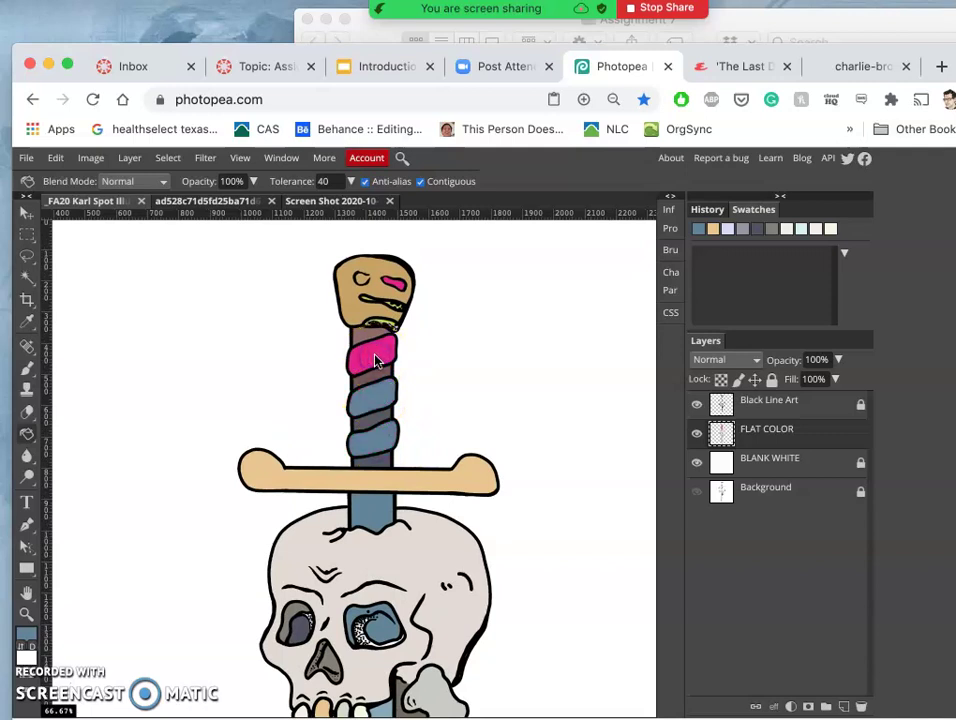
left_click(437, 384)
key("super+minus")
key("super+minus")
key("super+z")
key("super+z")
key("super+z")
left_click(420, 333)
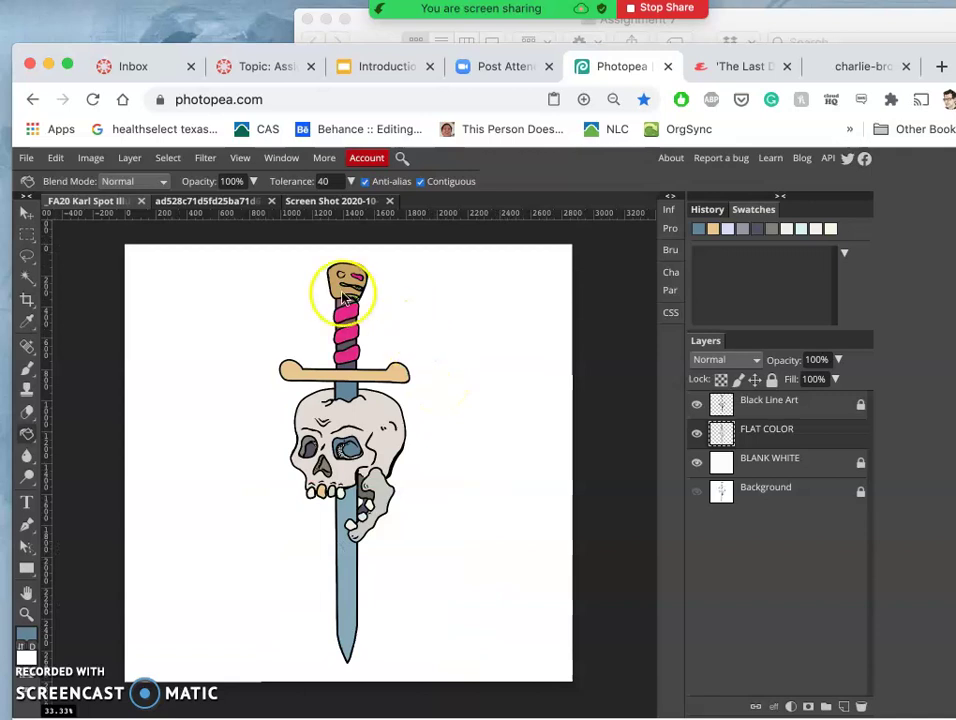
Fill the lowest pink grip wrap with the steel blue at 52% opacity, undoing the same fill on the upper two wraps
left_click(253, 181)
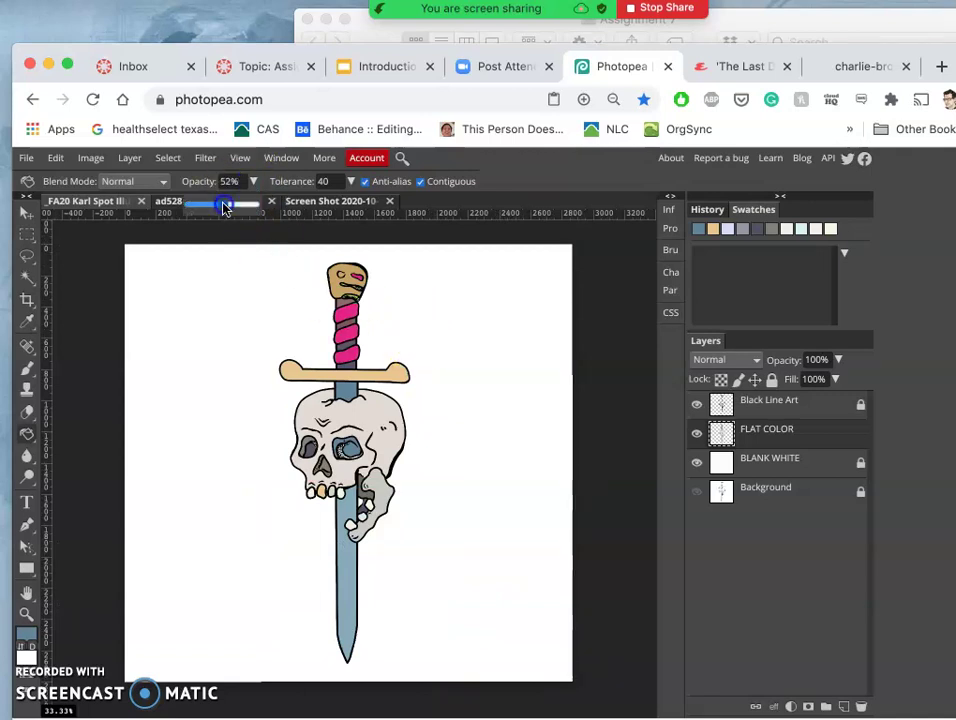
left_click(363, 320)
left_click(348, 348)
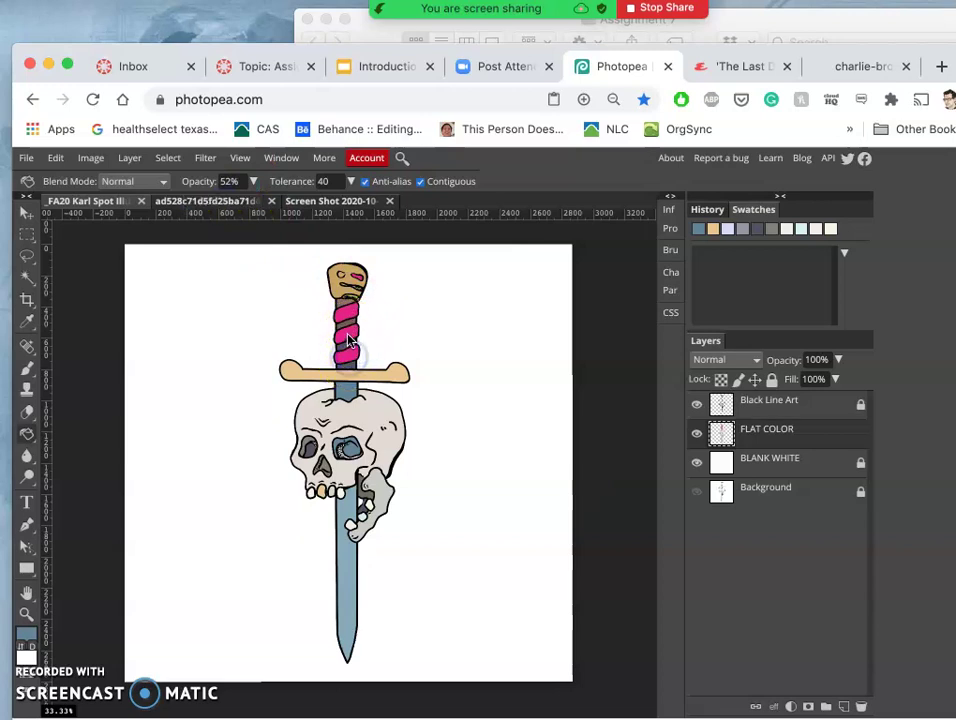
left_click(348, 336)
left_click(348, 316)
left_click(416, 366)
key("ctrl+plus")
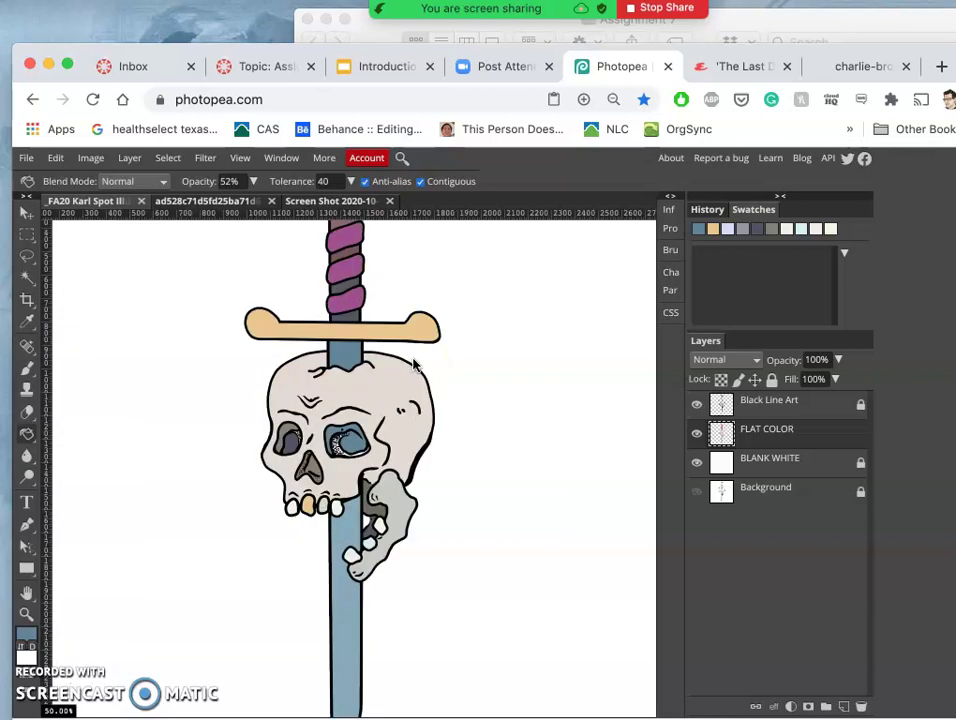
scroll(416, 366, "up", 3)
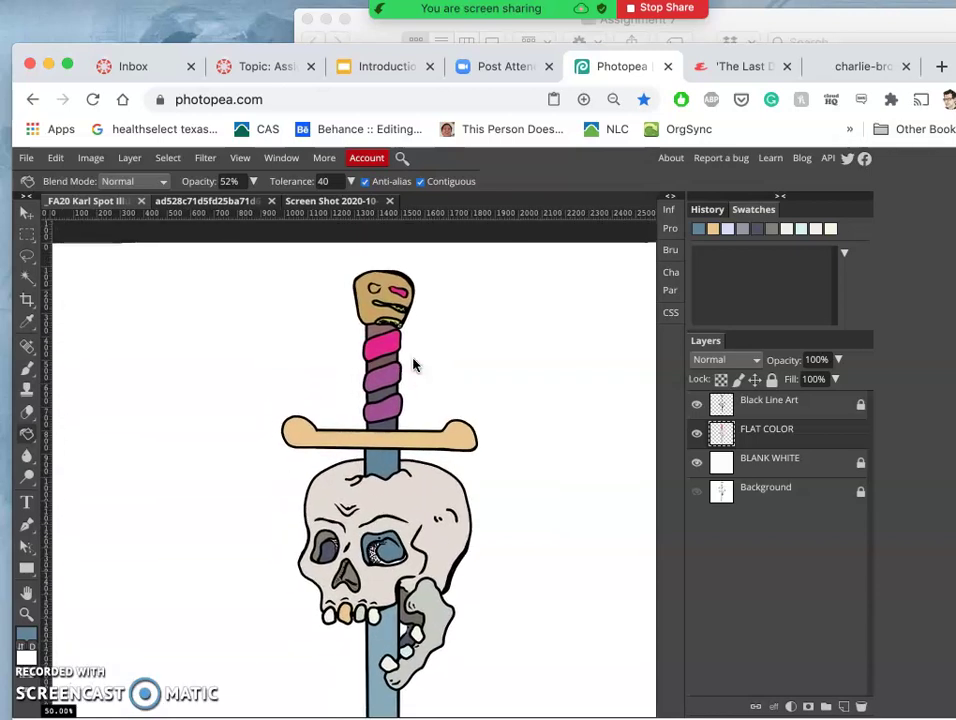
key("super+z")
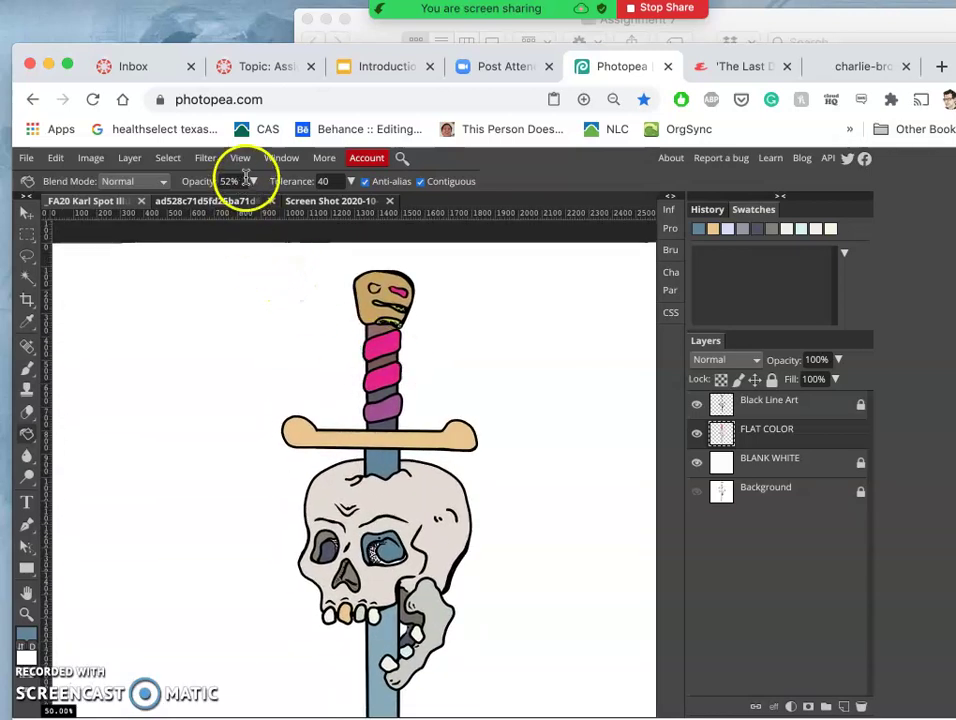
Fill the middle grip wrap with the steel blue at 26% opacity
left_click(252, 182)
left_click(207, 207)
left_click(387, 380)
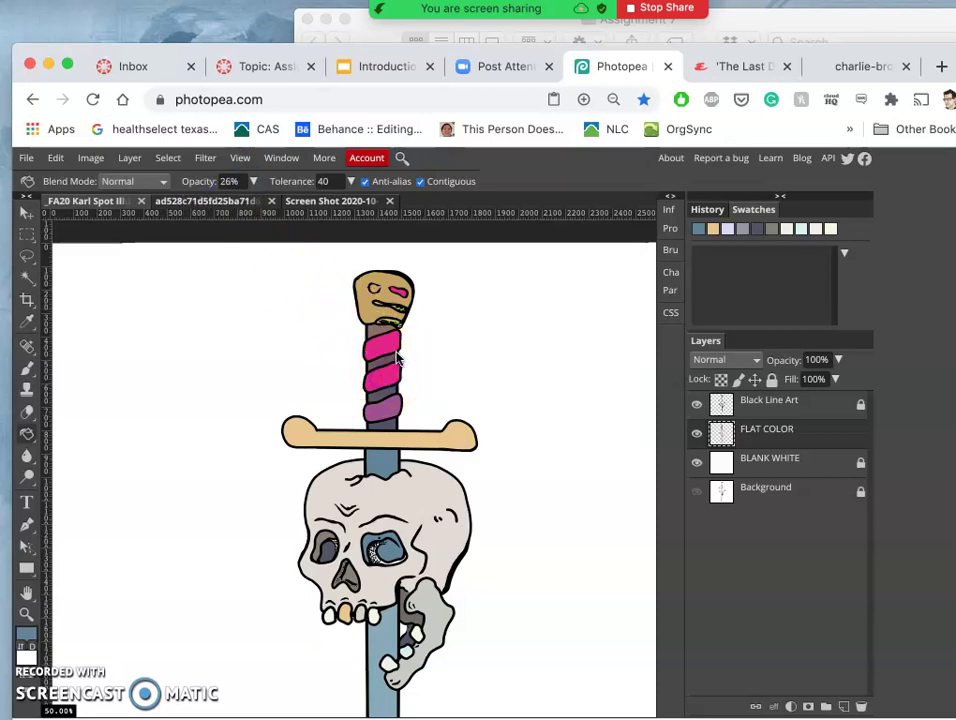
Tint the top grip wrap with the steel blue at 14% opacity
left_click(253, 181)
left_click(197, 207)
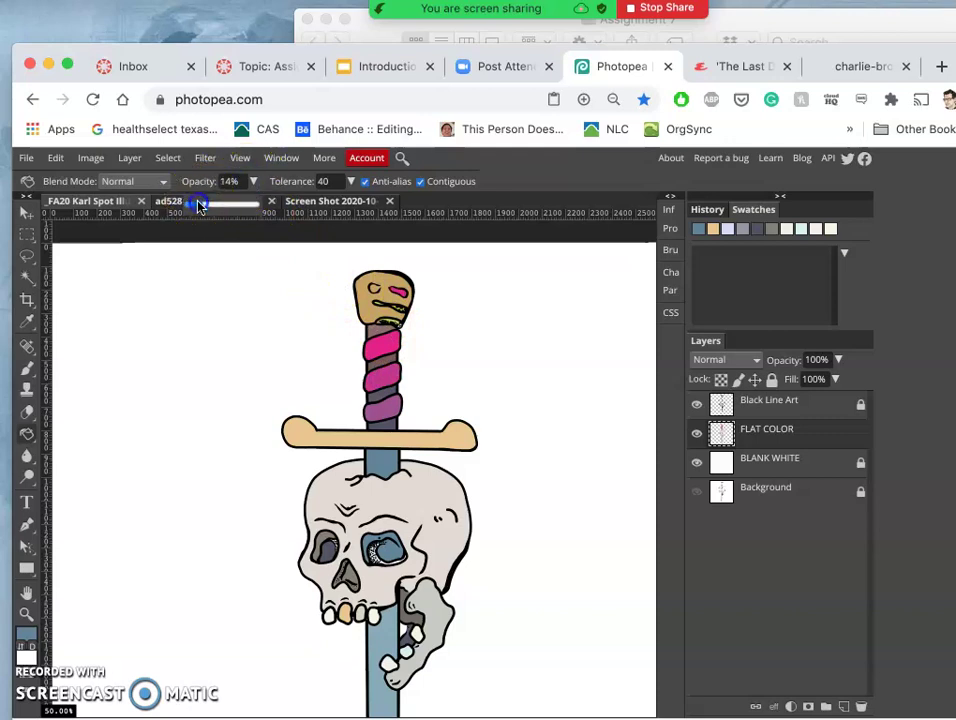
left_click(352, 297)
left_click(390, 342)
left_click(347, 377)
left_click(351, 375)
Tint the pink mark and the crack below it on the pommel with the steel blue at 14% opacity
key("super+equal")
key("super+equal")
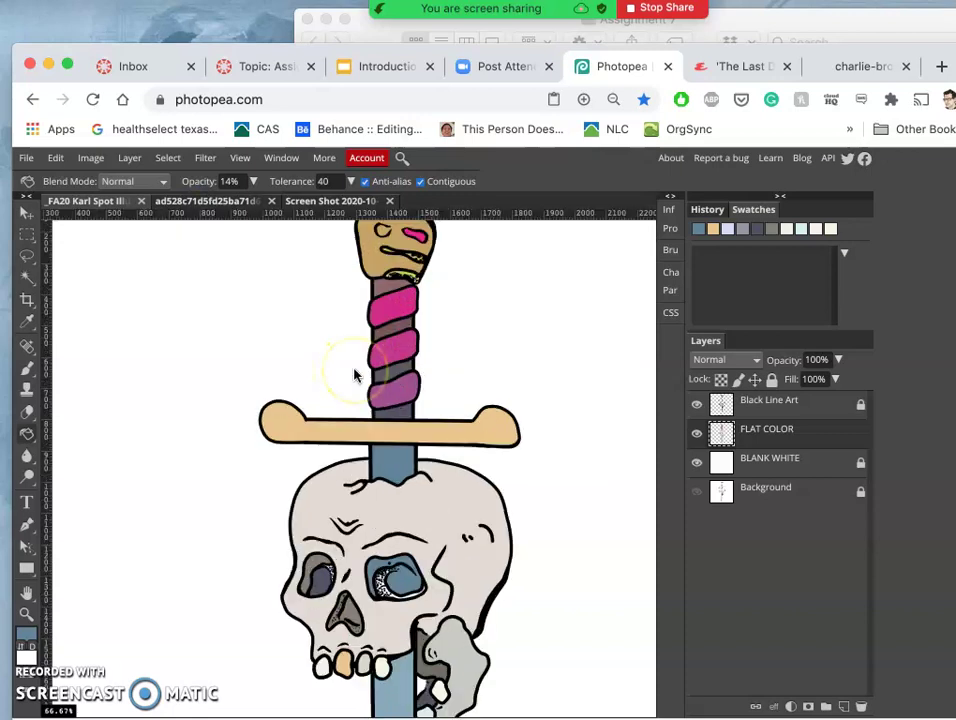
scroll(354, 375, "up", 5)
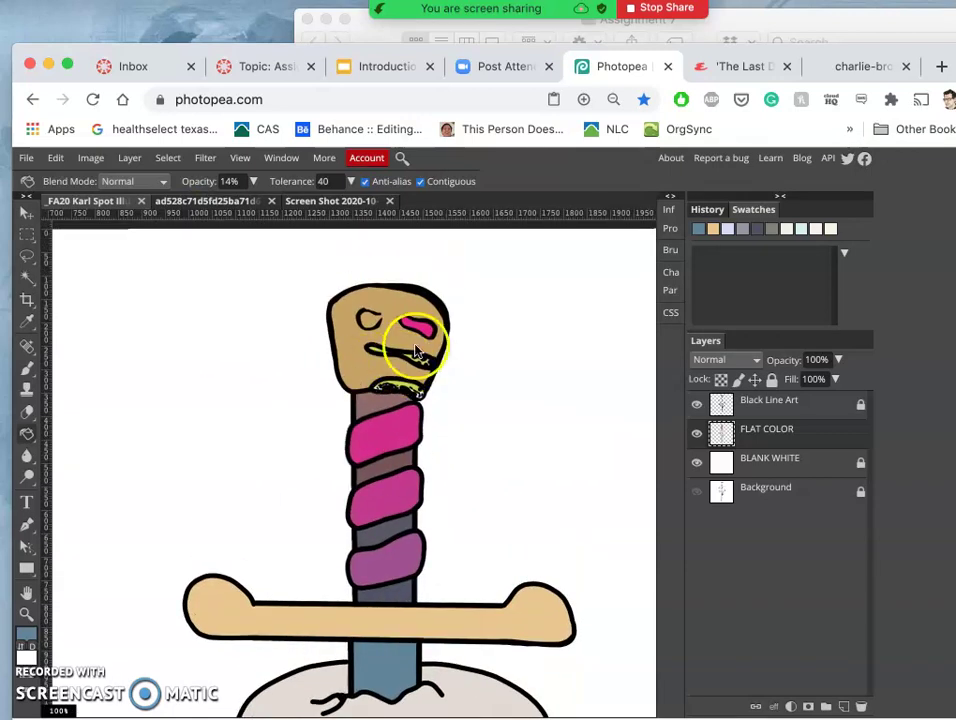
left_click(420, 330)
left_click(421, 330)
left_click(398, 356)
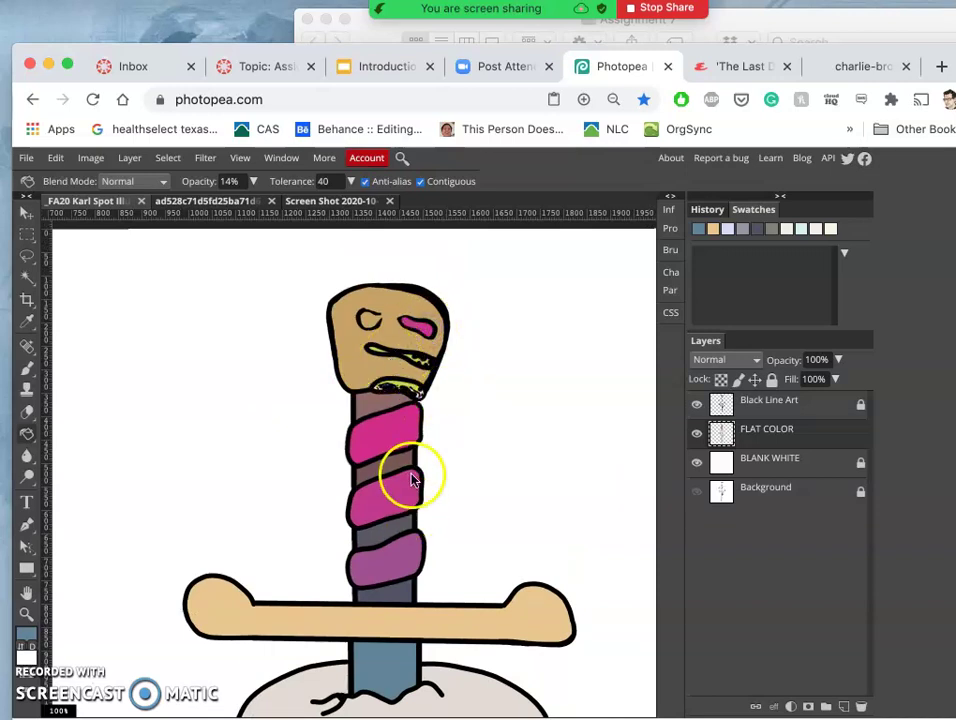
Hide the Black Line Art layer and examine the flat colors of the whole sword and skull without outlines
left_click(697, 404)
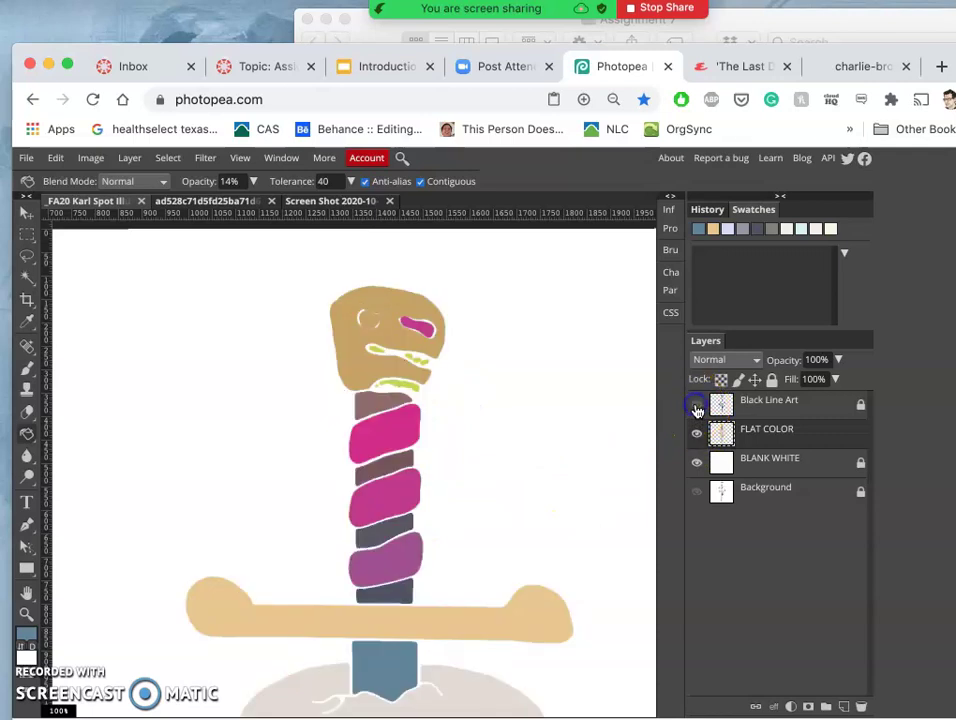
scroll(508, 510, "down", 3)
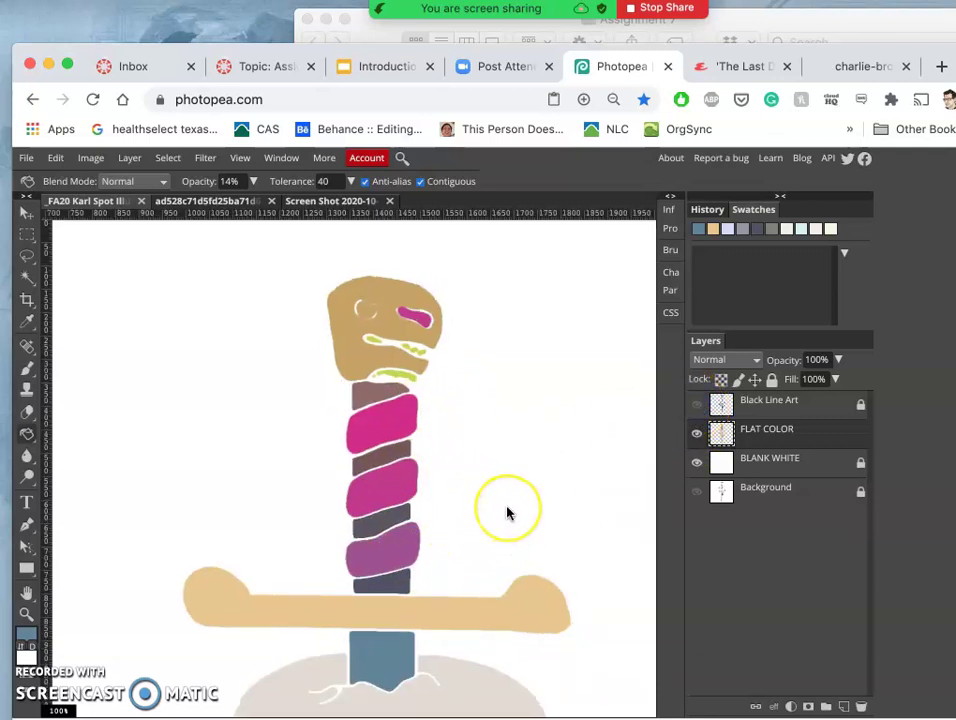
scroll(507, 513, "down", 10)
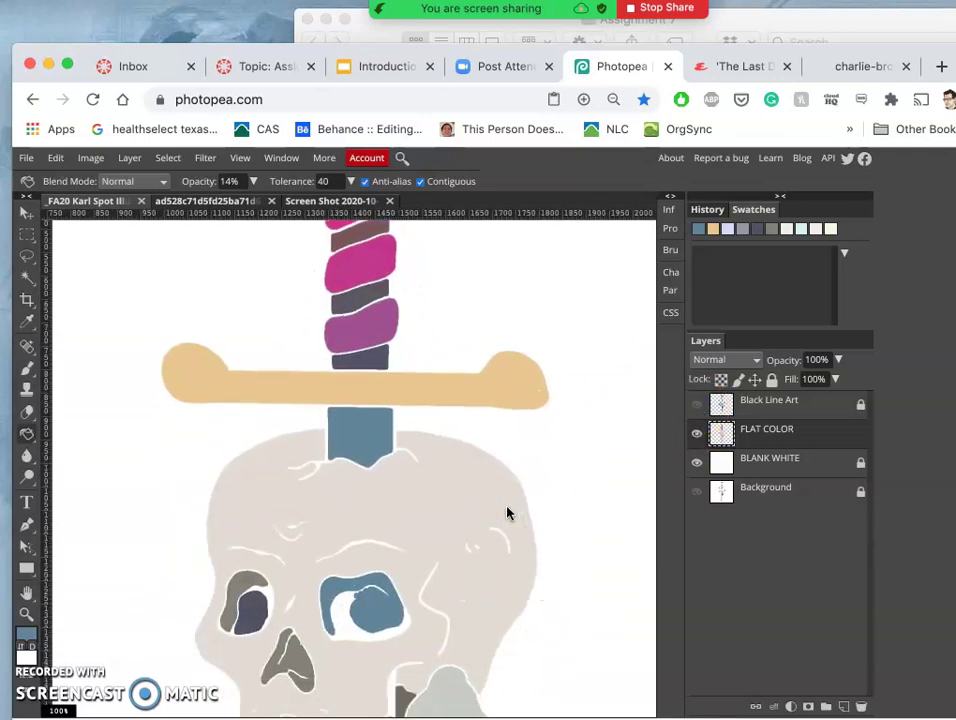
scroll(507, 513, "down", 5)
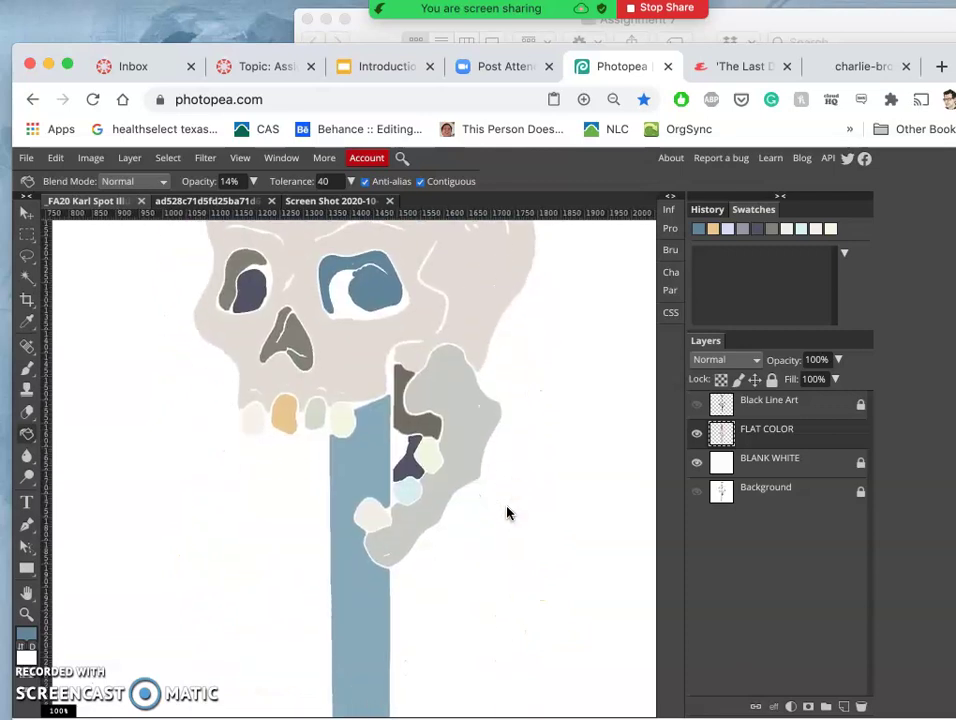
key("super+minus")
key("super+minus")
key("super+minus")
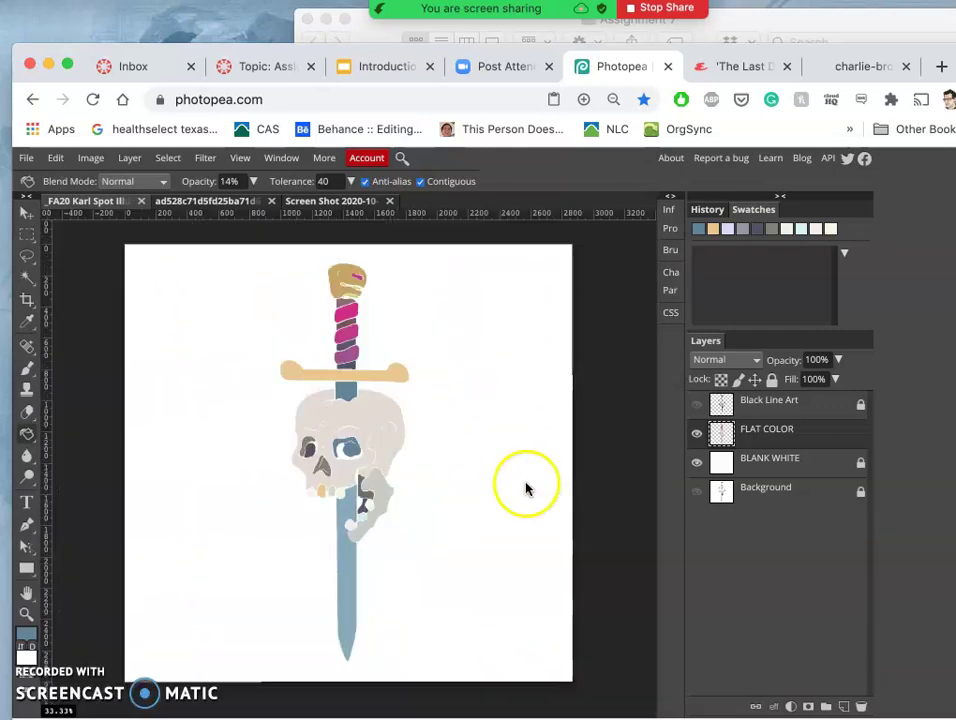
left_click(505, 461)
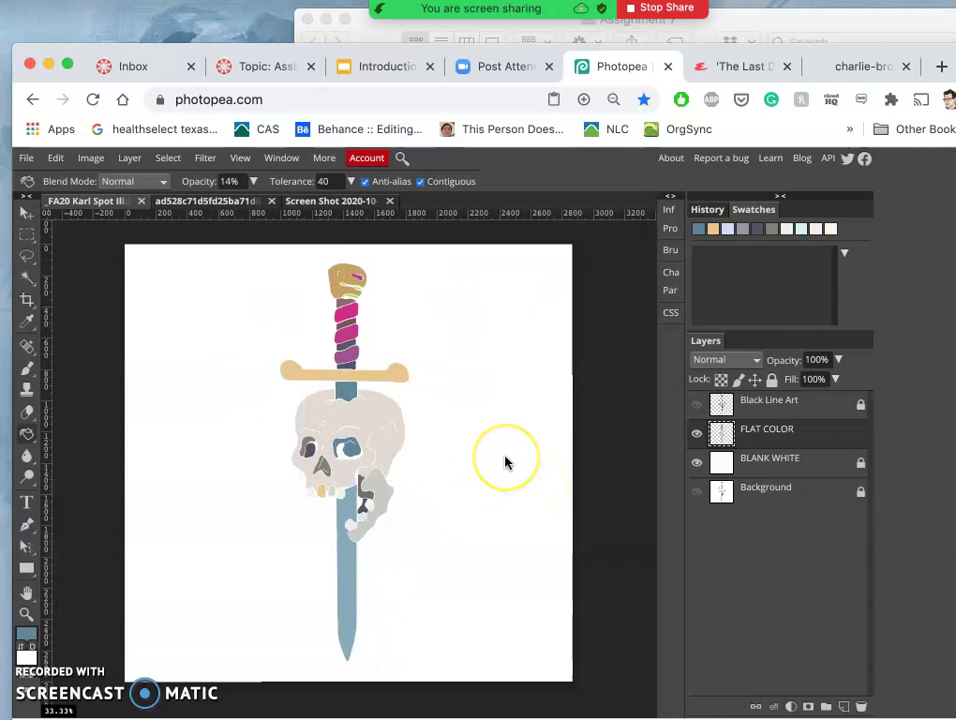
left_click(26, 158)
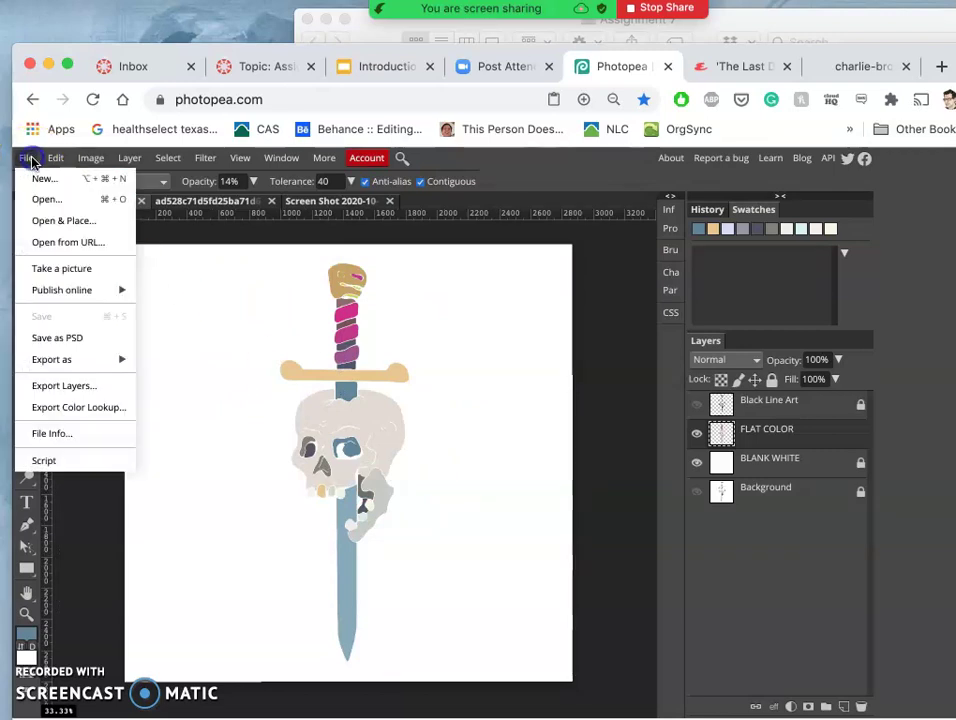
left_click(499, 349)
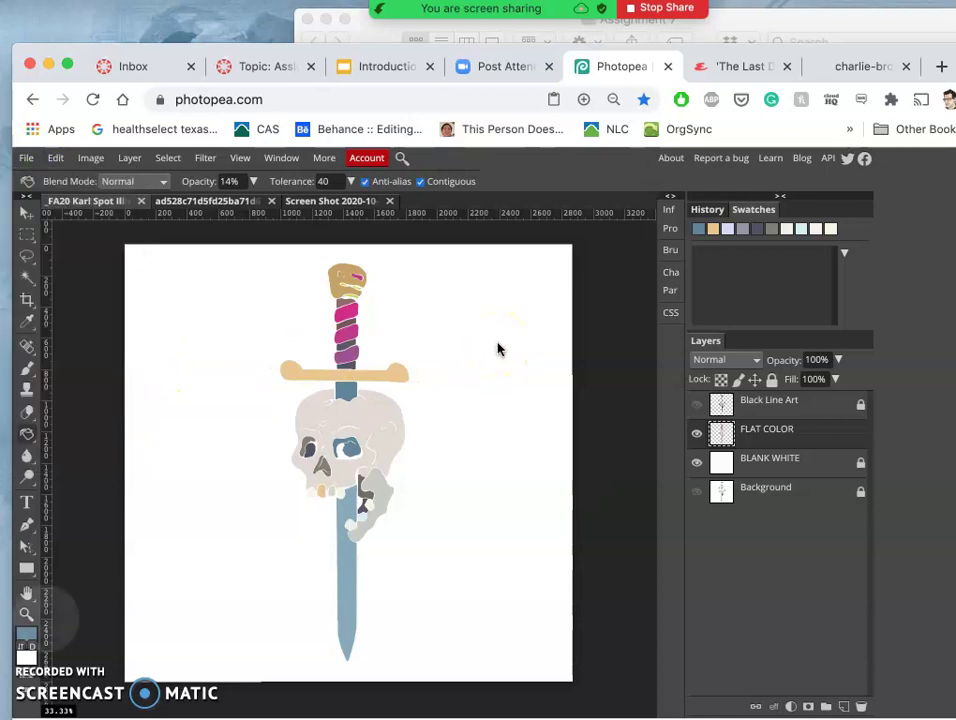
Switch to the Introduction to Digital Coloring presentation in Google Slides and review the Dave Stewart and Duotone slides
left_click(389, 68)
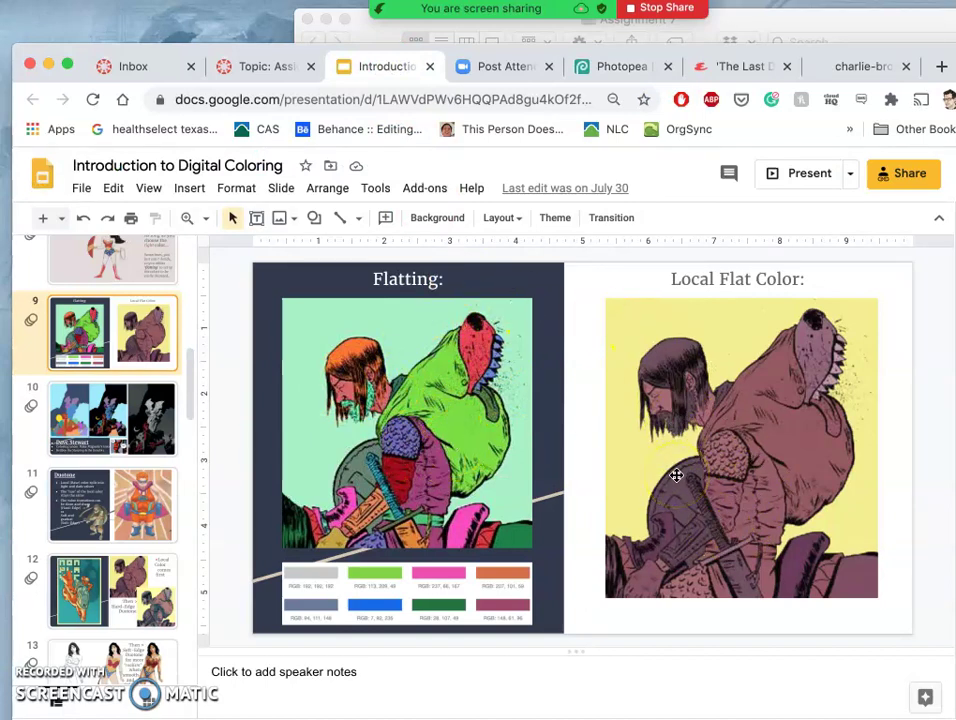
key("Down")
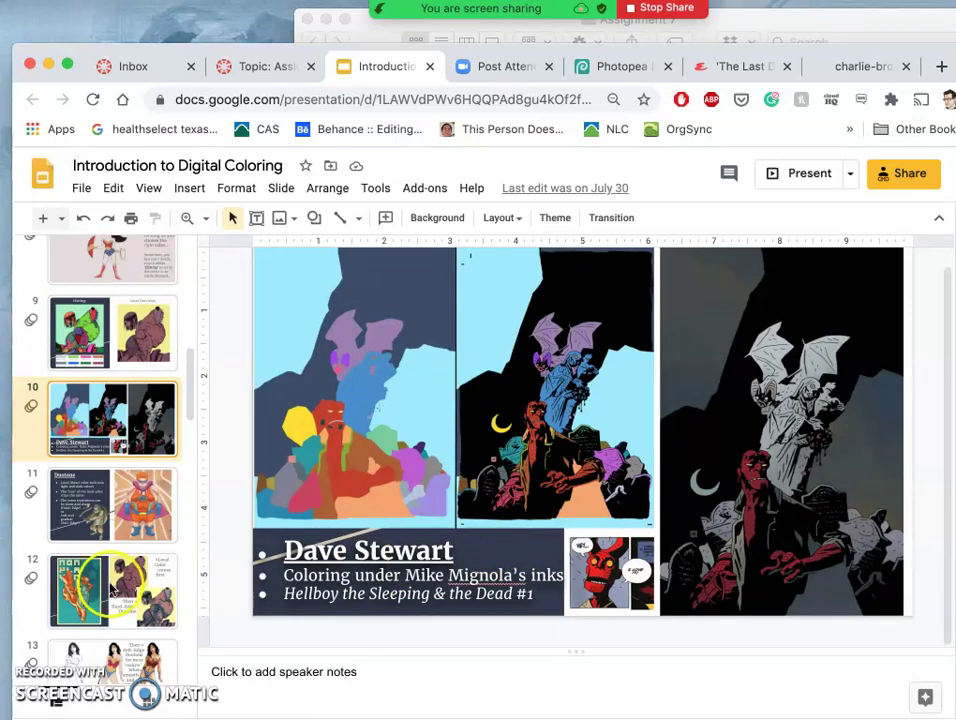
scroll(57, 628, "down", 5)
scroll(55, 628, "up", 4)
scroll(55, 628, "down", 1)
left_click(145, 485)
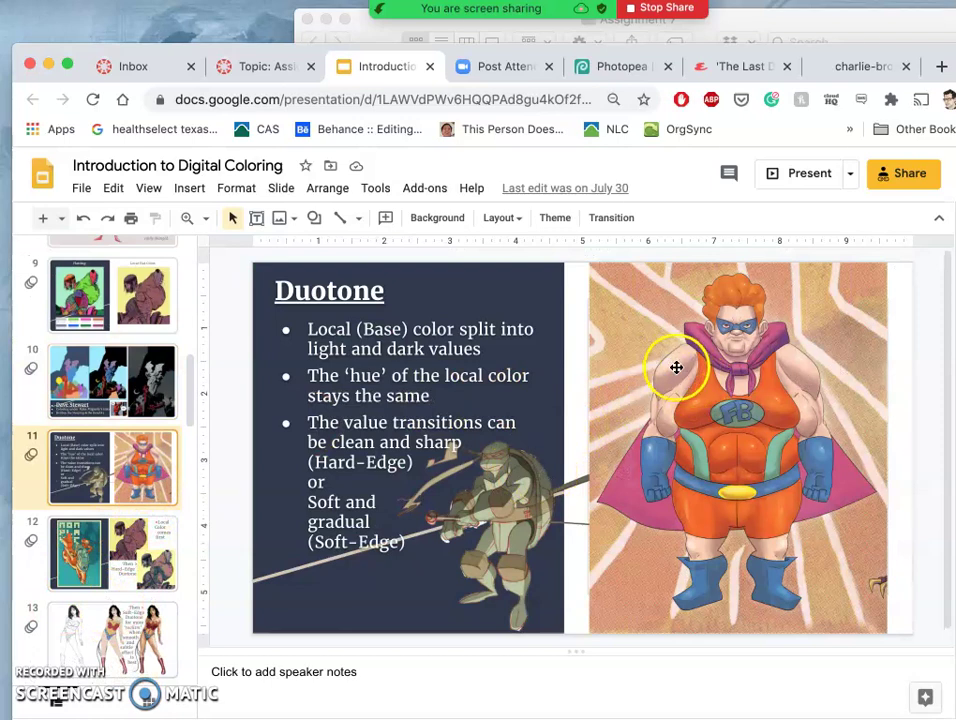
scroll(175, 508, "down", 5)
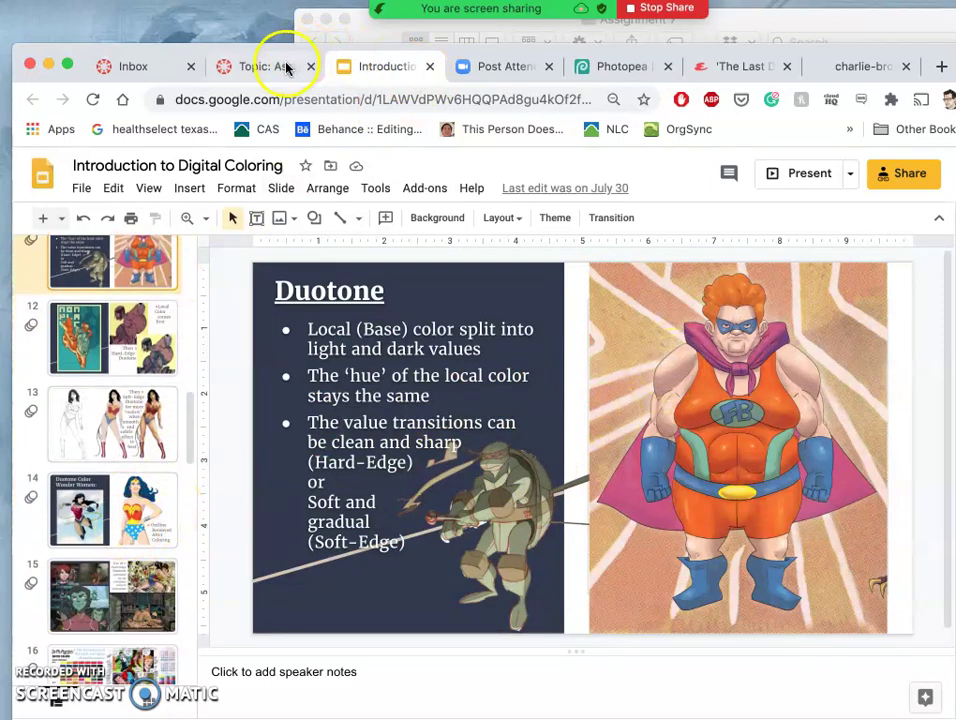
Switch back to Photopea, duplicate the FLAT COLOR layer and rename the copy DUOTONE COLOR
left_click(612, 65)
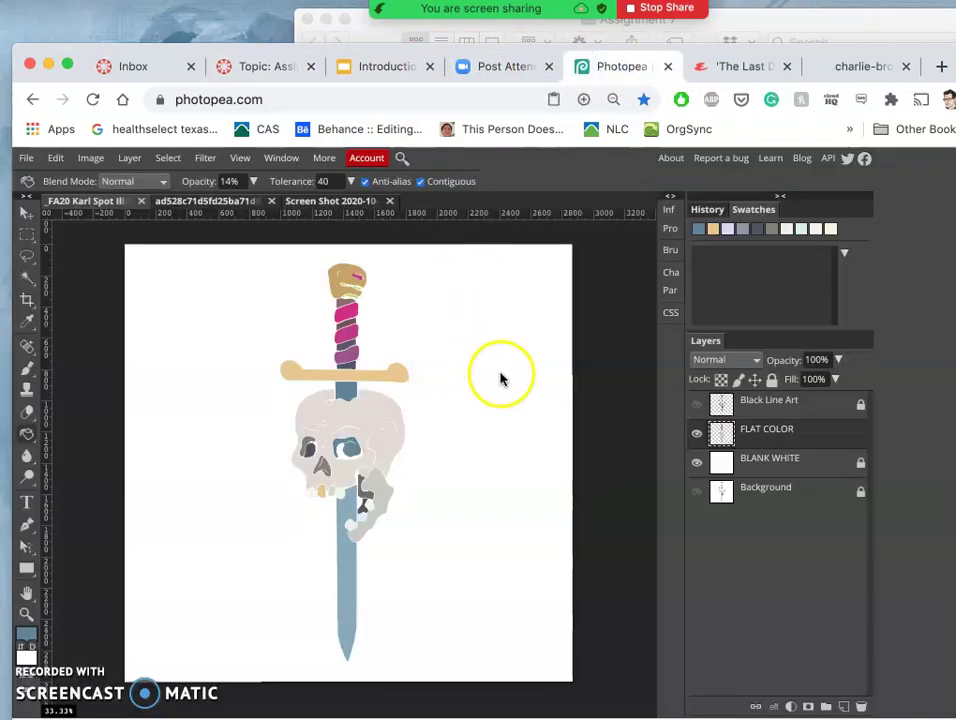
left_click(814, 437)
key("super+j")
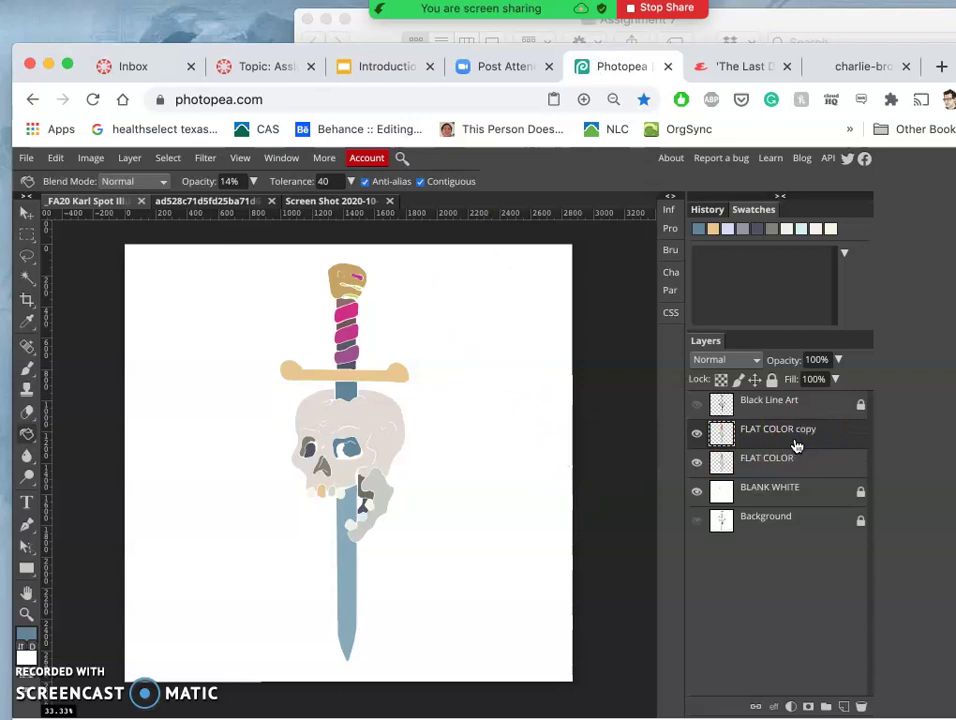
left_click(772, 437)
double_click(768, 430)
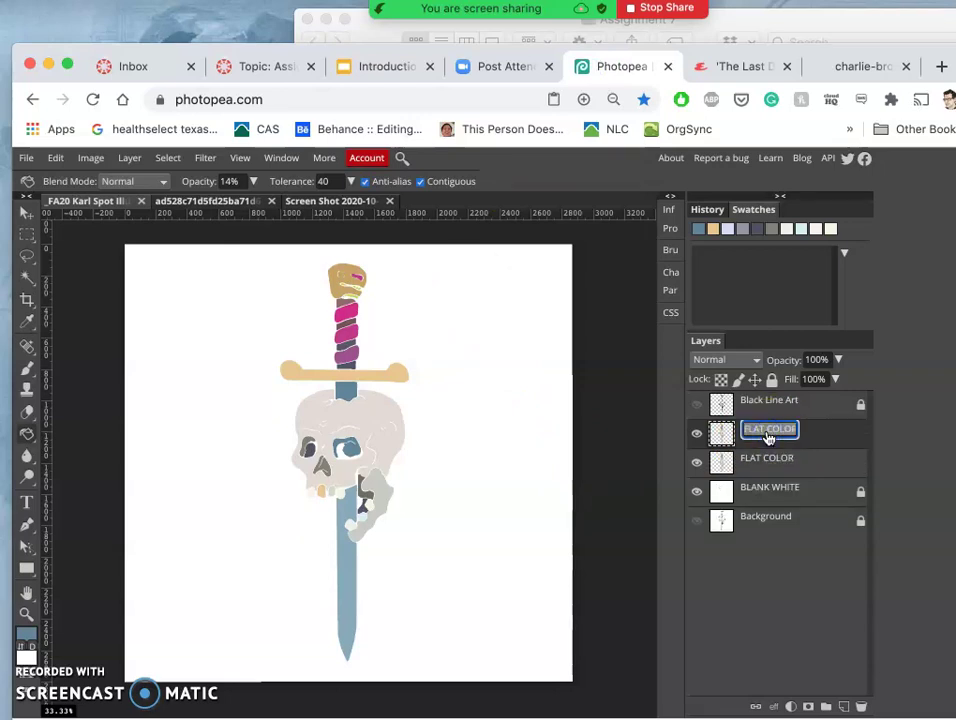
type("D")
left_click(813, 449)
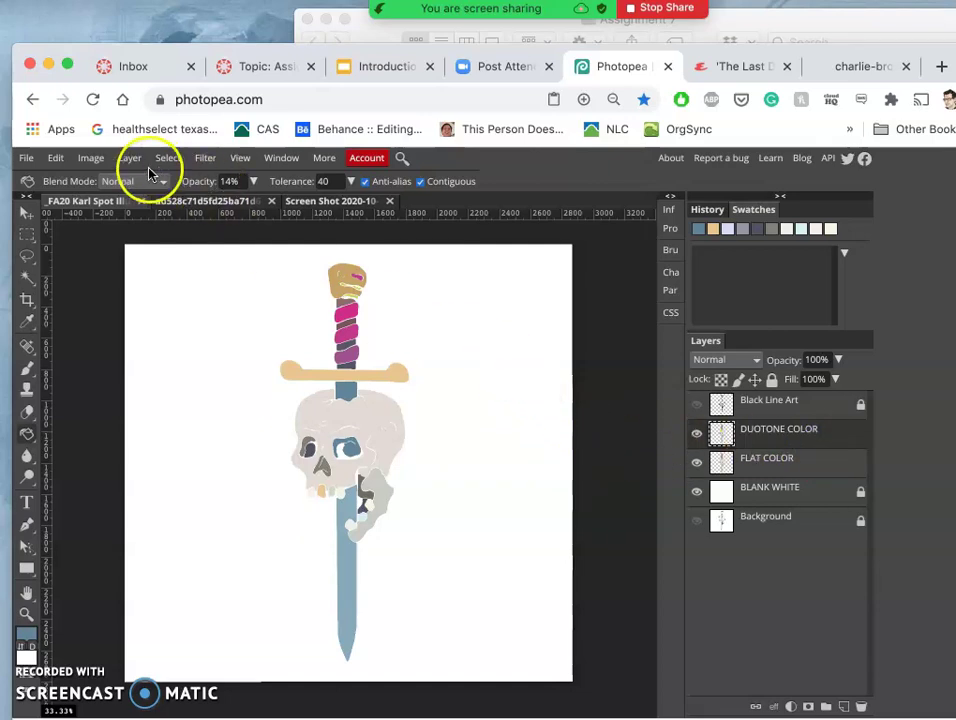
Darken the midtones of the DUOTONE COLOR layer with a Levels adjustment on the RGB channel
left_click(96, 160)
mouse_move(118, 179)
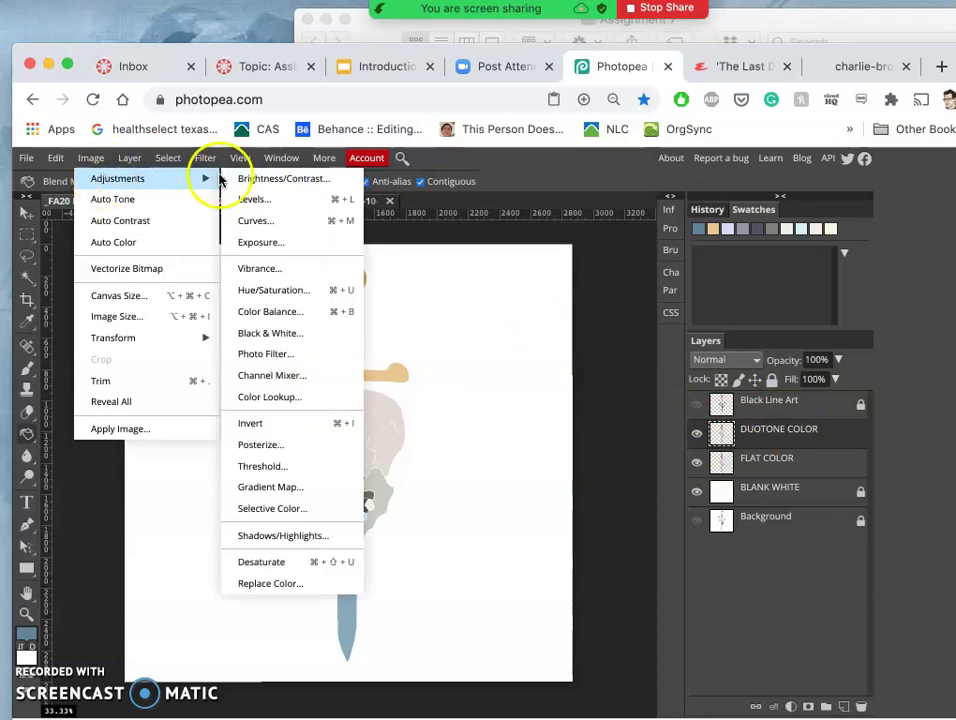
left_click(268, 198)
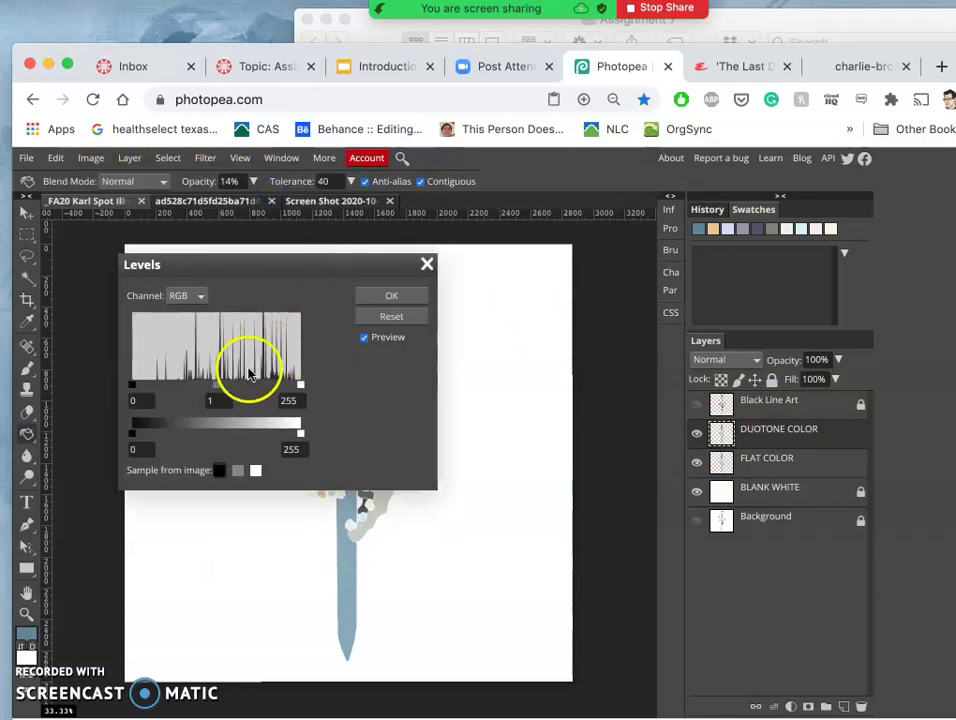
left_click_drag(256, 262, 604, 277)
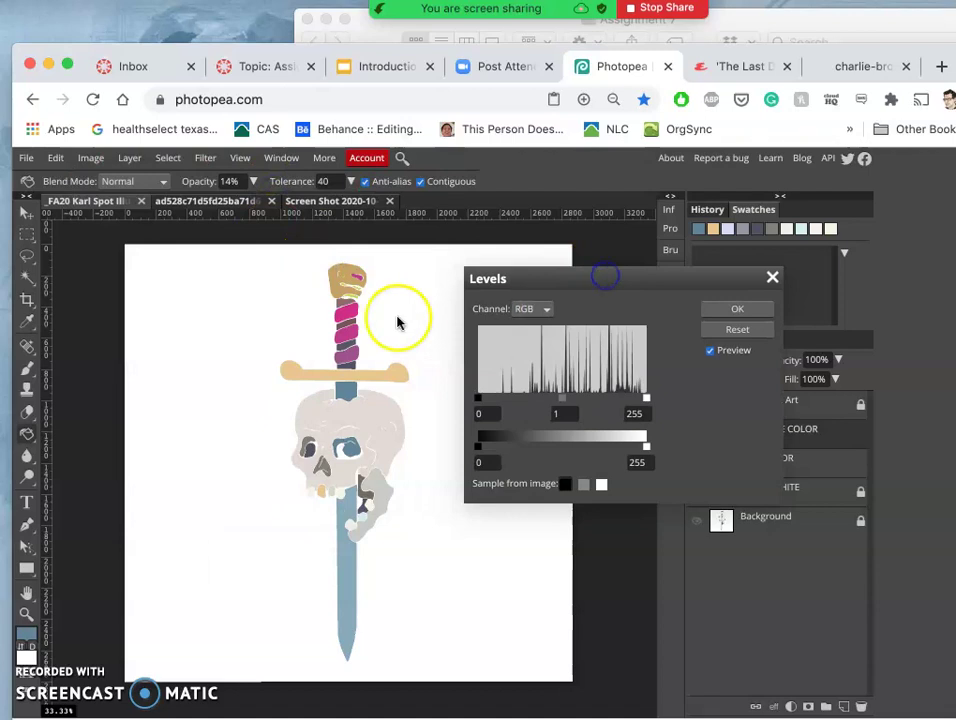
left_click_drag(561, 400, 594, 402)
left_click(737, 308)
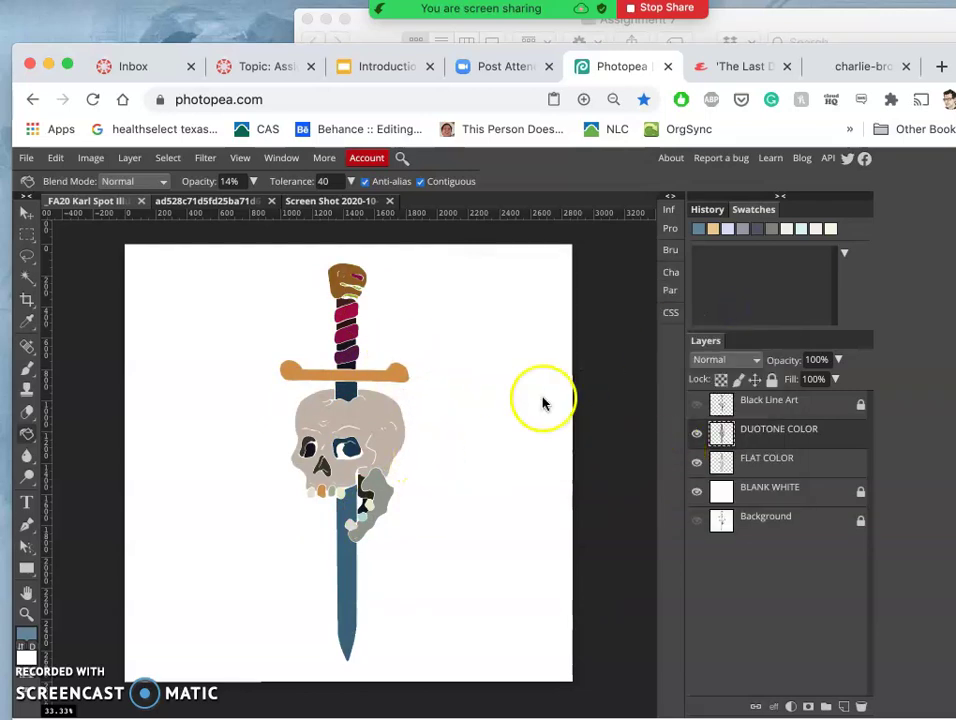
Choose the Lasso tool, enlarge the view of the skull, and make the Black Line Art layer visible again
left_click(26, 256)
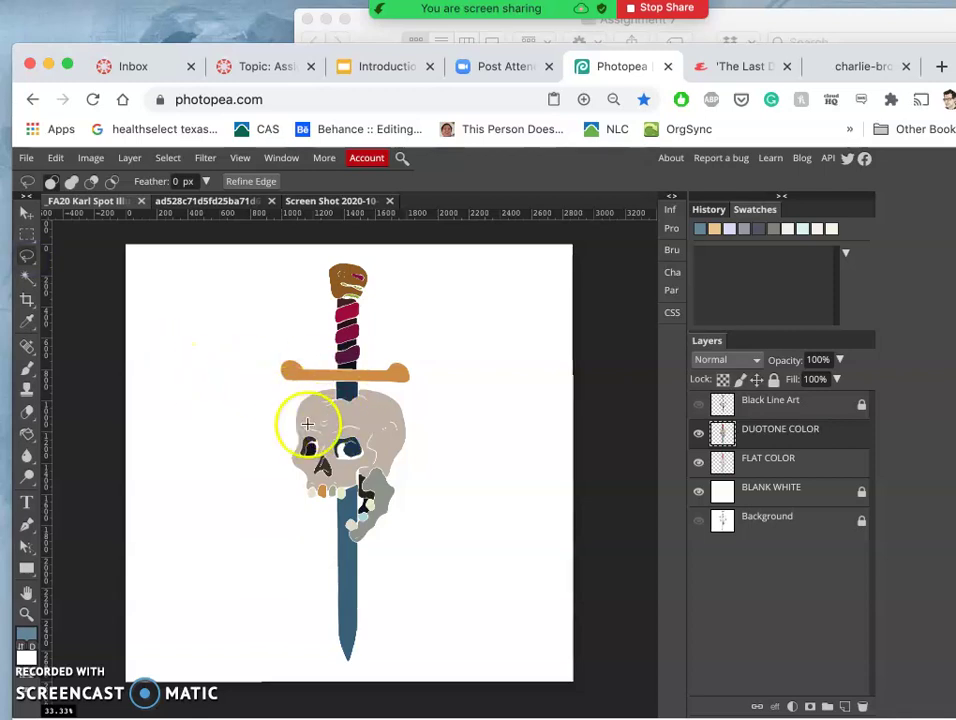
key("super+equal")
key("super+equal")
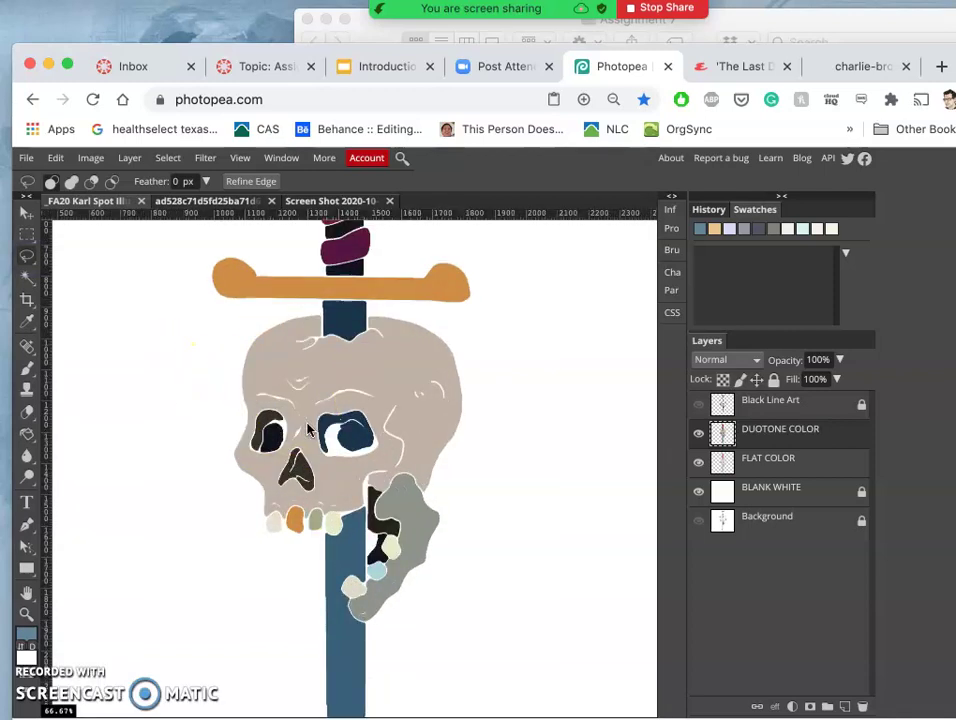
left_click(698, 404)
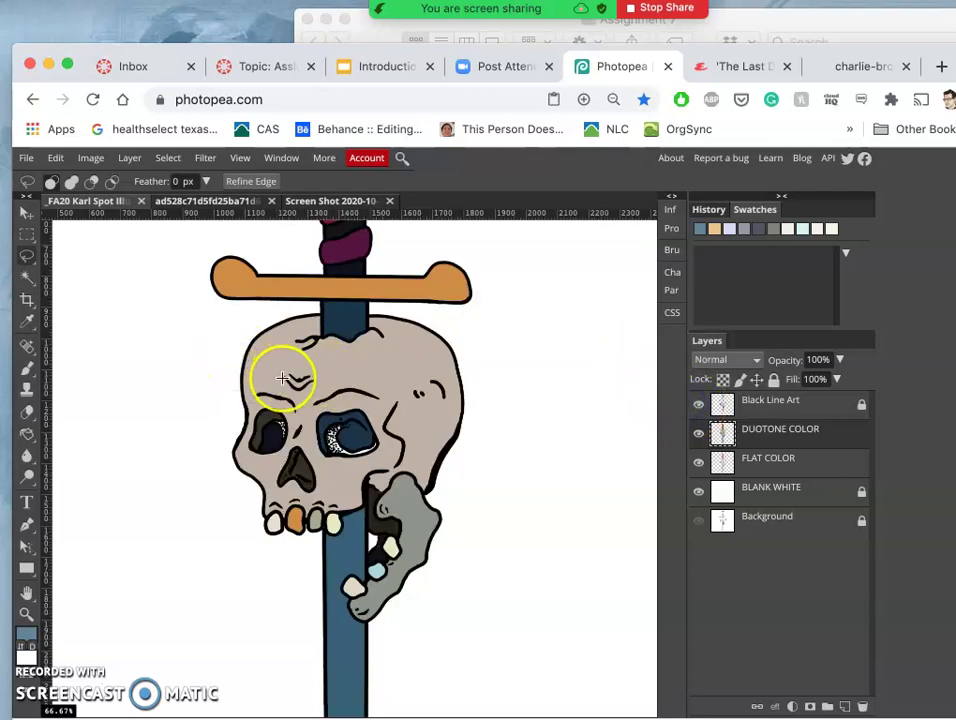
Lasso freehand along both edges of the lower sword blade and delete that area from the DUOTONE COLOR layer, leaving a dark central strip
scroll(278, 372, "down", 5)
scroll(282, 378, "down", 1)
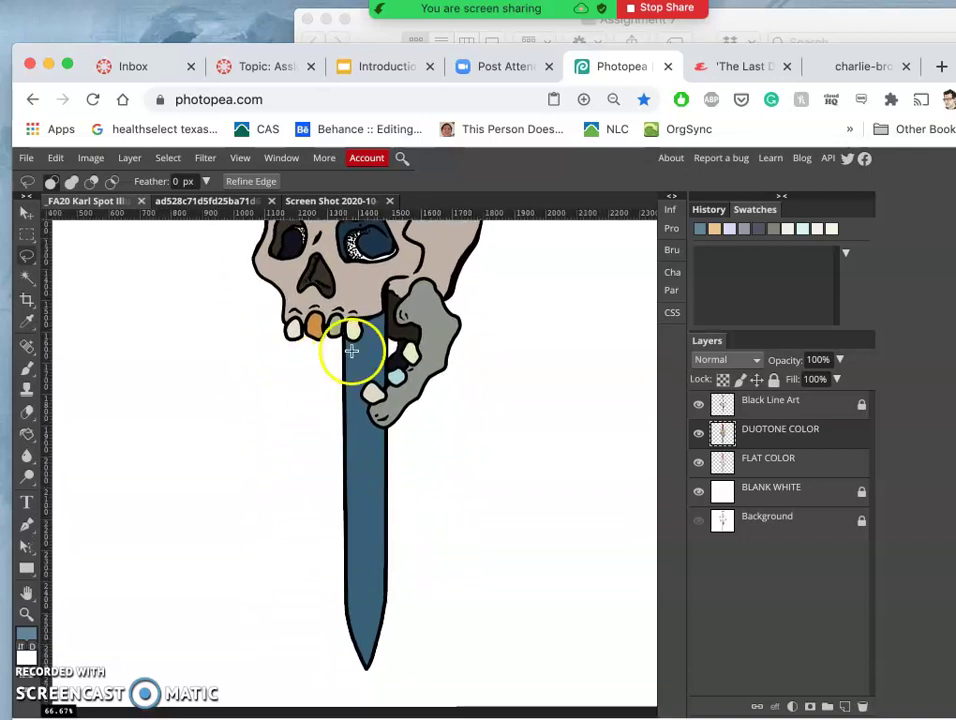
left_click_drag(358, 338, 358, 430)
left_click_drag(357, 474, 365, 598)
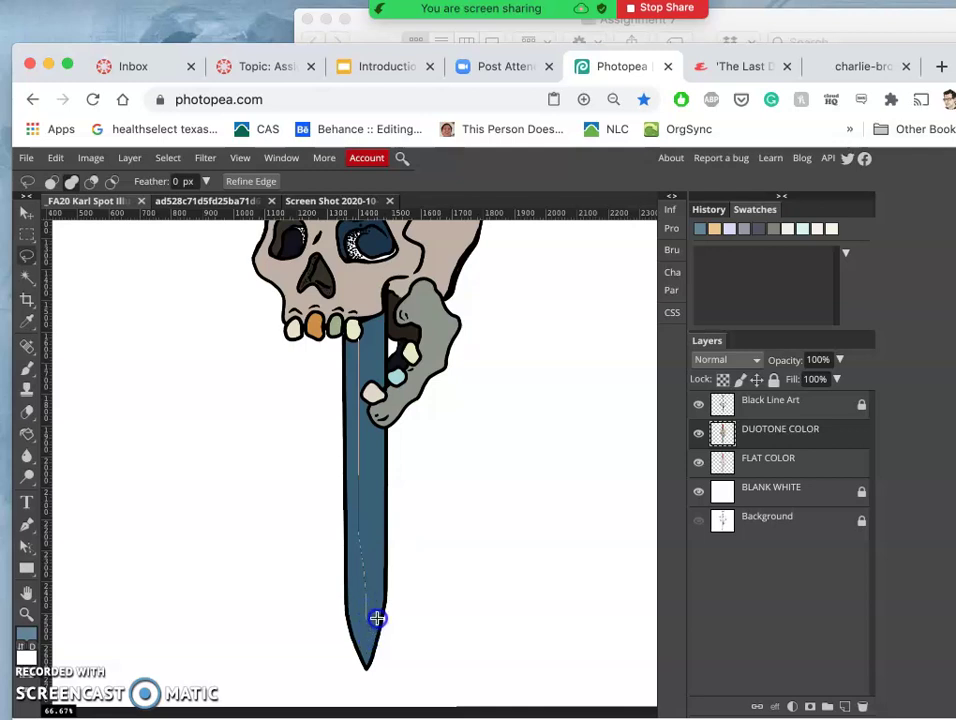
left_click_drag(378, 552, 376, 499)
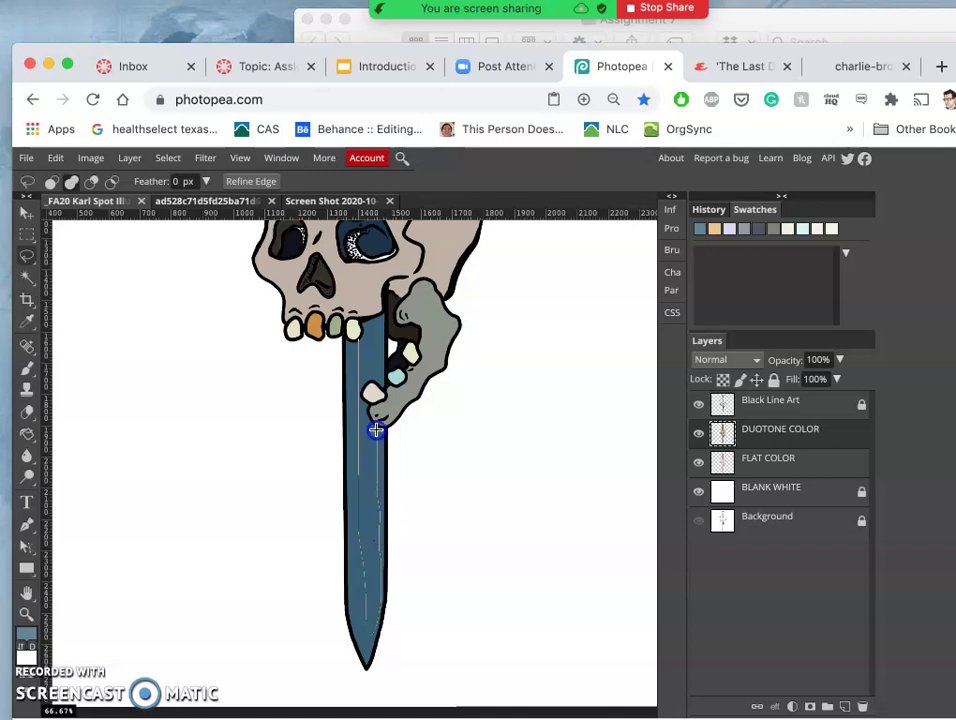
mouse_move(388, 428)
left_mouse_down()
mouse_move(413, 482)
mouse_move(415, 612)
mouse_move(379, 686)
mouse_move(296, 610)
mouse_move(305, 372)
mouse_move(348, 331)
left_mouse_up()
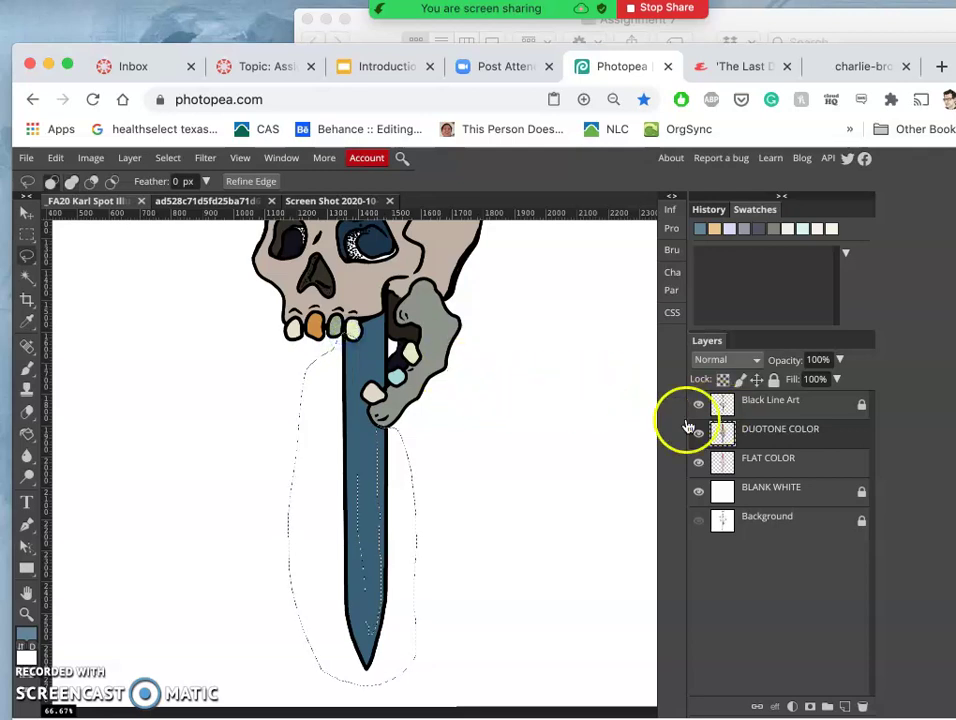
key("Delete")
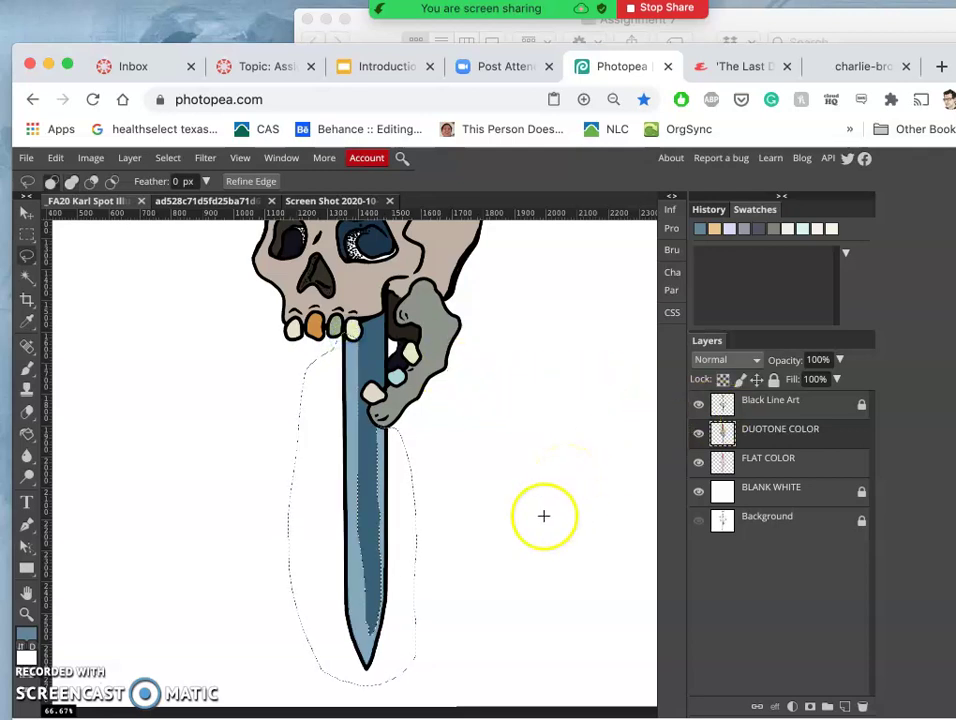
left_click(500, 508)
Lasso the left side of the skull from the crown past the eye socket to the teeth, delete it from DUOTONE COLOR, and deselect
scroll(493, 436, "up", 10)
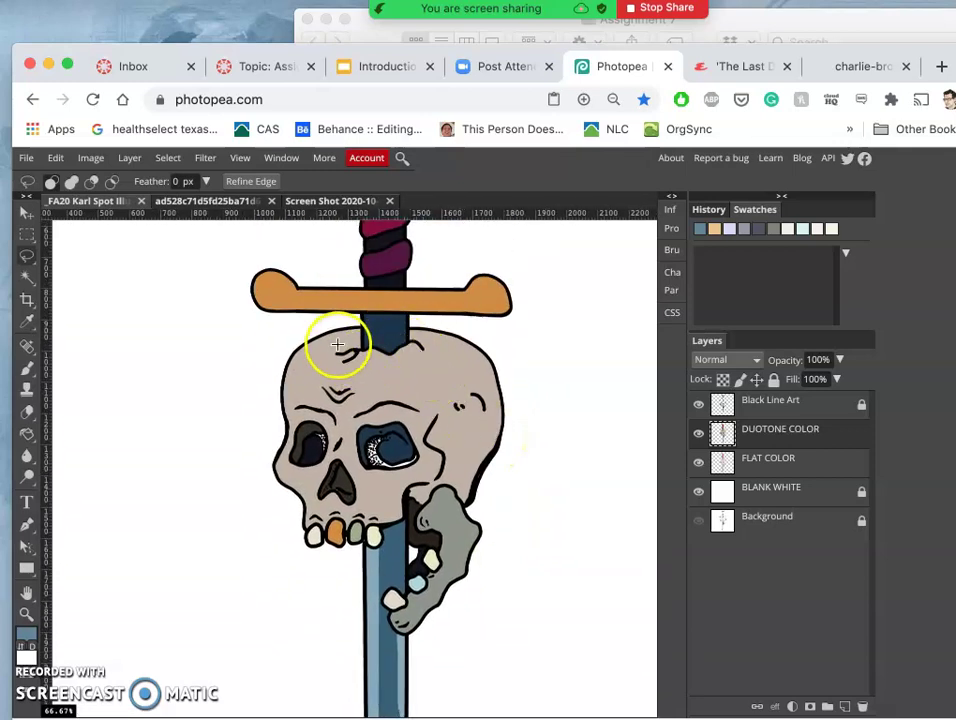
left_click_drag(360, 333, 323, 348)
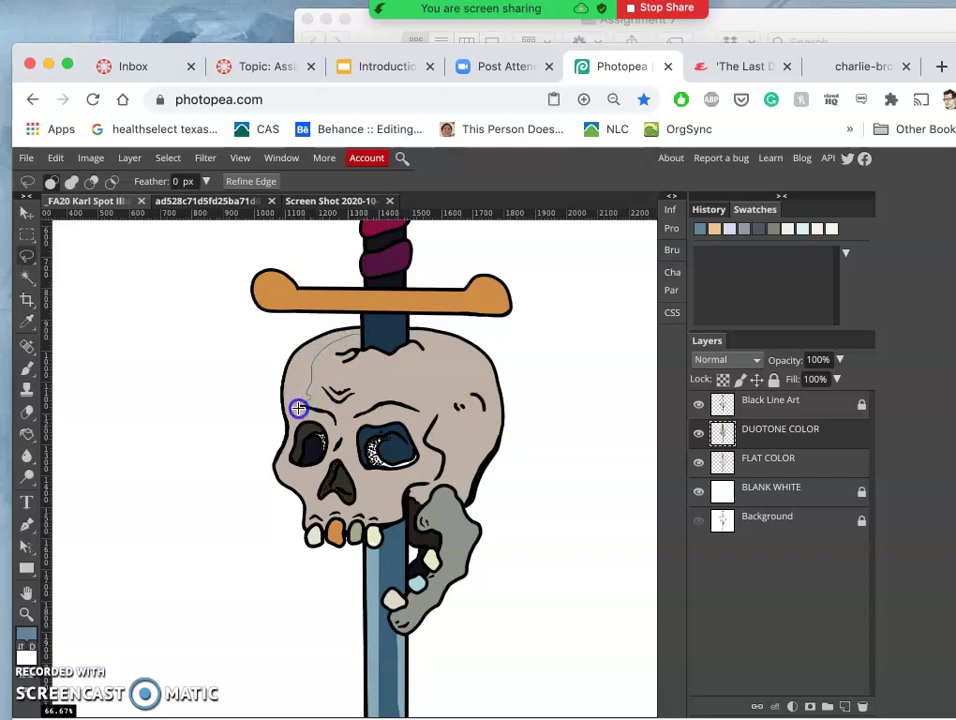
left_click_drag(331, 413, 306, 418)
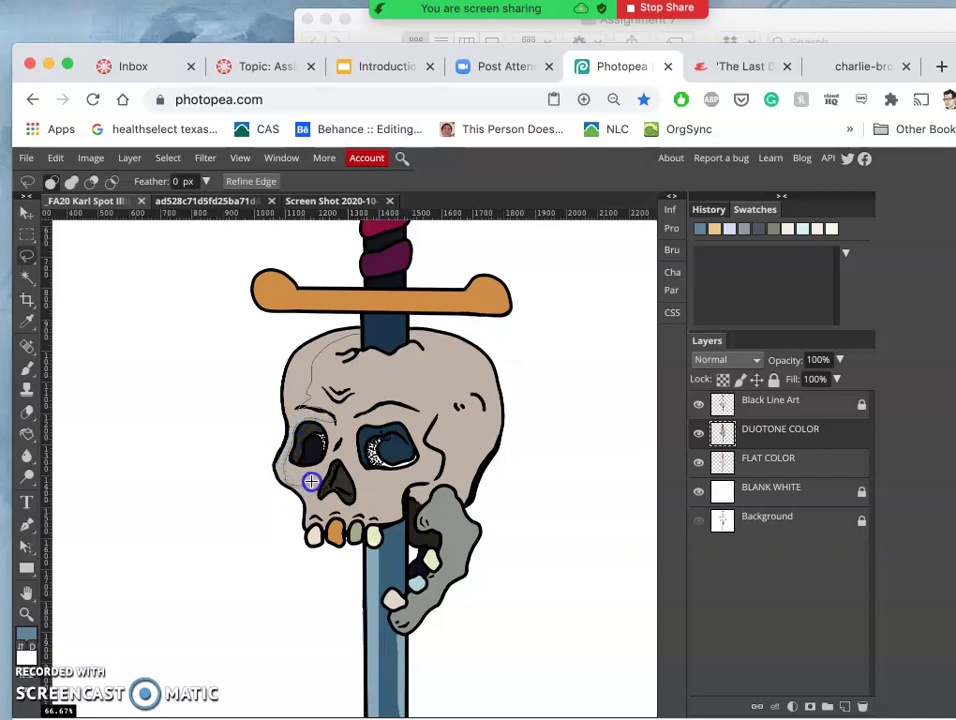
mouse_move(314, 491)
left_mouse_down()
mouse_move(300, 540)
mouse_move(233, 521)
mouse_move(212, 303)
mouse_move(241, 298)
mouse_move(272, 319)
mouse_move(362, 321)
left_mouse_up()
key("Delete")
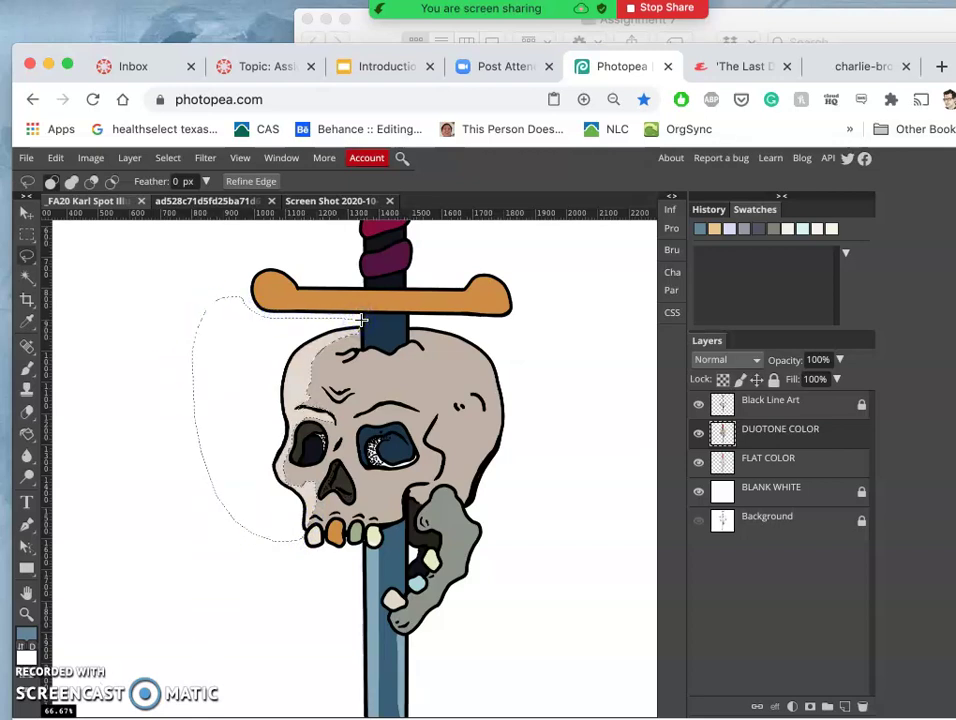
left_click(157, 586)
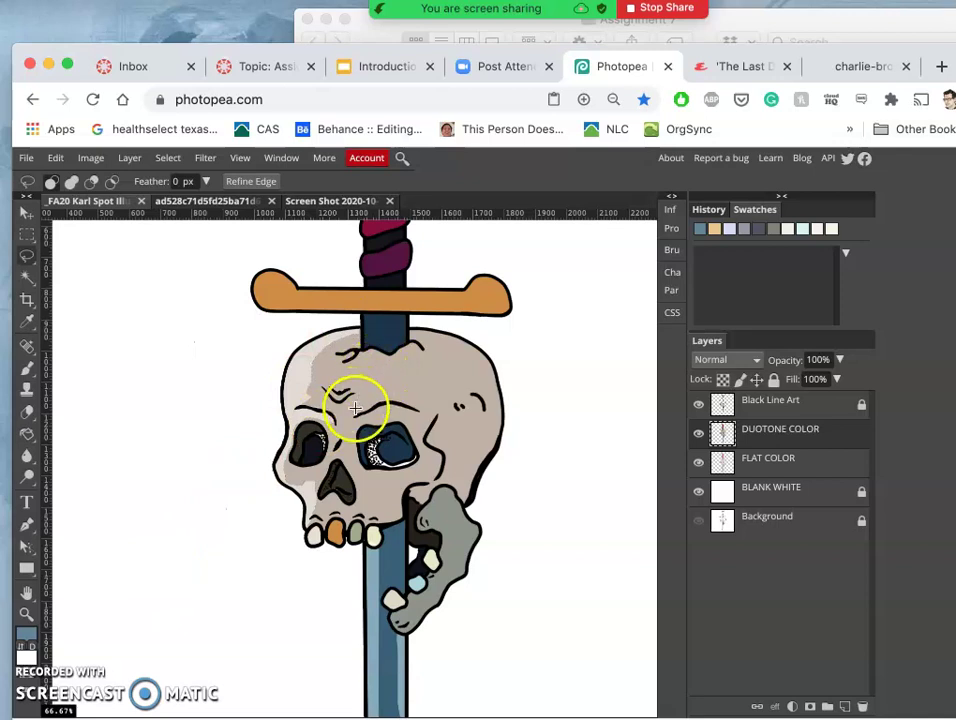
Cut a lit shape out of DUOTONE COLOR along the brow above the skull's right-hand eye socket
left_click_drag(354, 418, 432, 408)
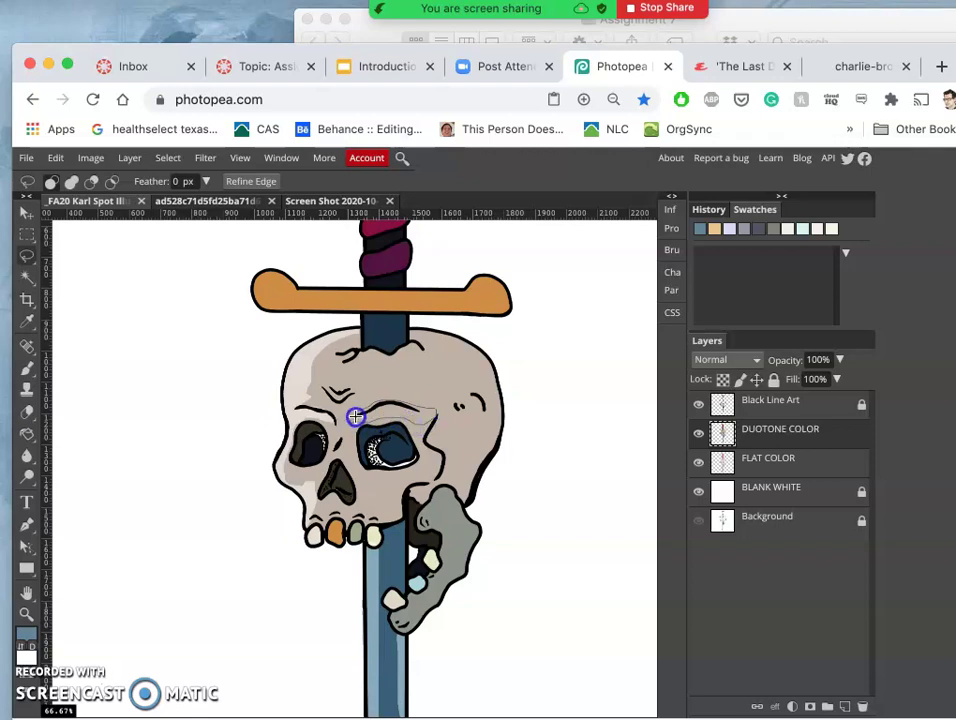
key("Delete")
left_click(469, 395)
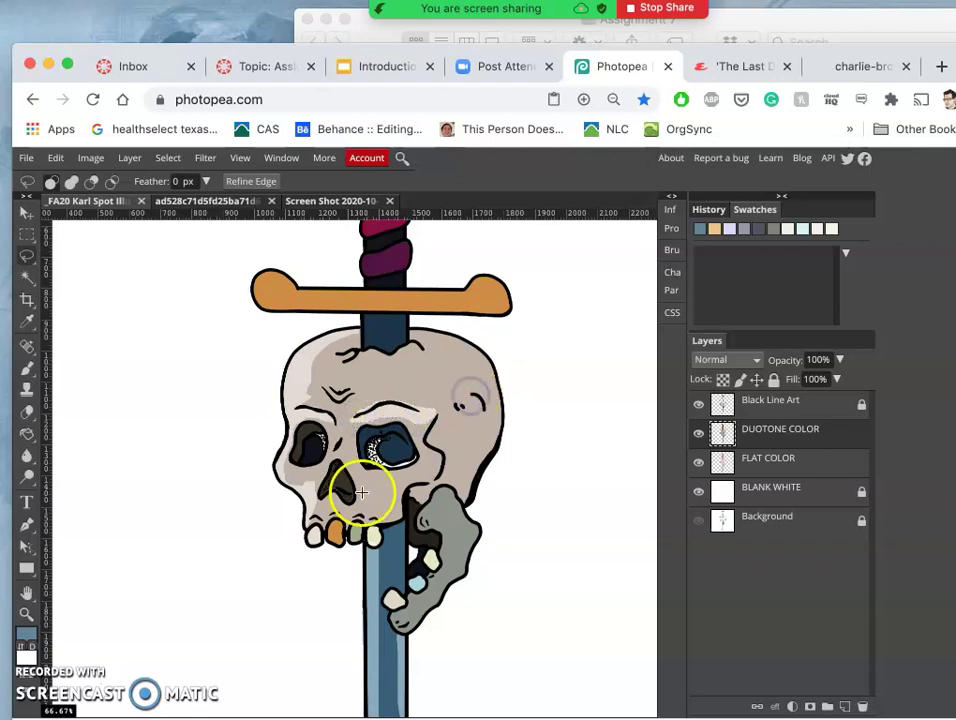
Cut a jagged cheekbone highlight out of DUOTONE COLOR beneath the right-hand eye socket and deselect
left_click_drag(363, 483, 365, 507)
mouse_move(432, 464)
left_mouse_down()
mouse_move(418, 461)
mouse_move(394, 478)
left_mouse_up()
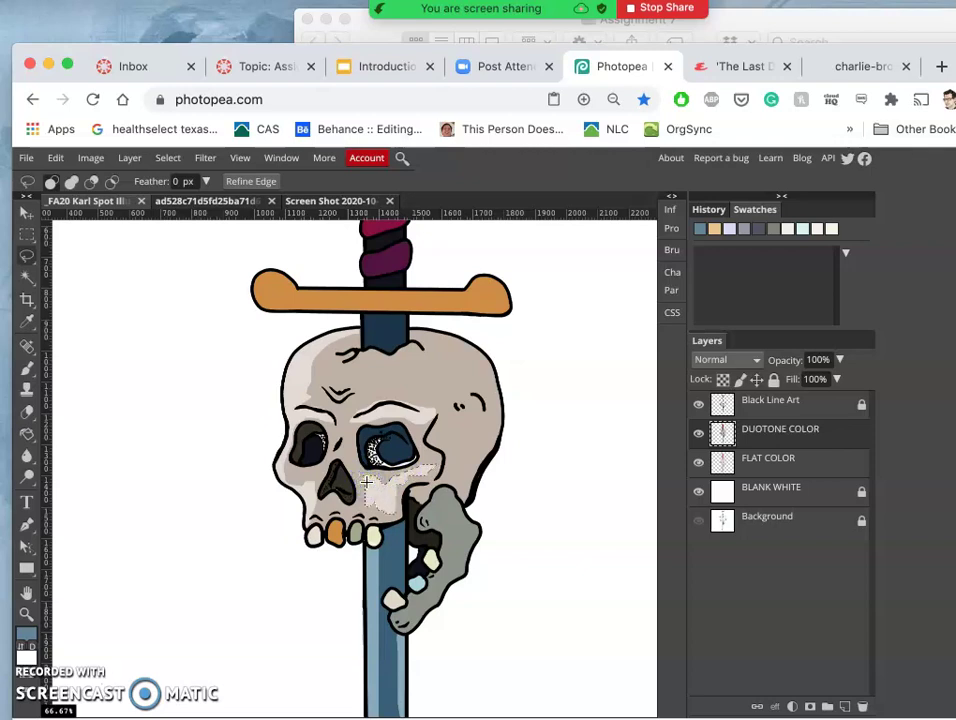
left_click(465, 442)
Lasso a small highlight on the nose bridge between the eye sockets, delete it from DUOTONE COLOR, and deselect
left_click(399, 483)
left_click(352, 442)
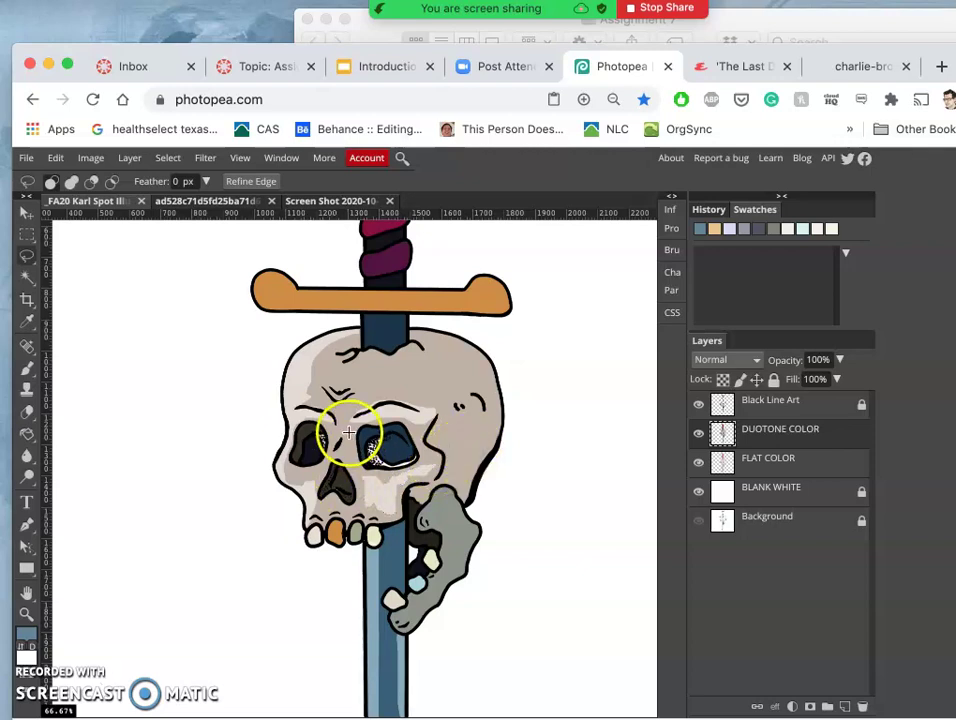
left_click(343, 442)
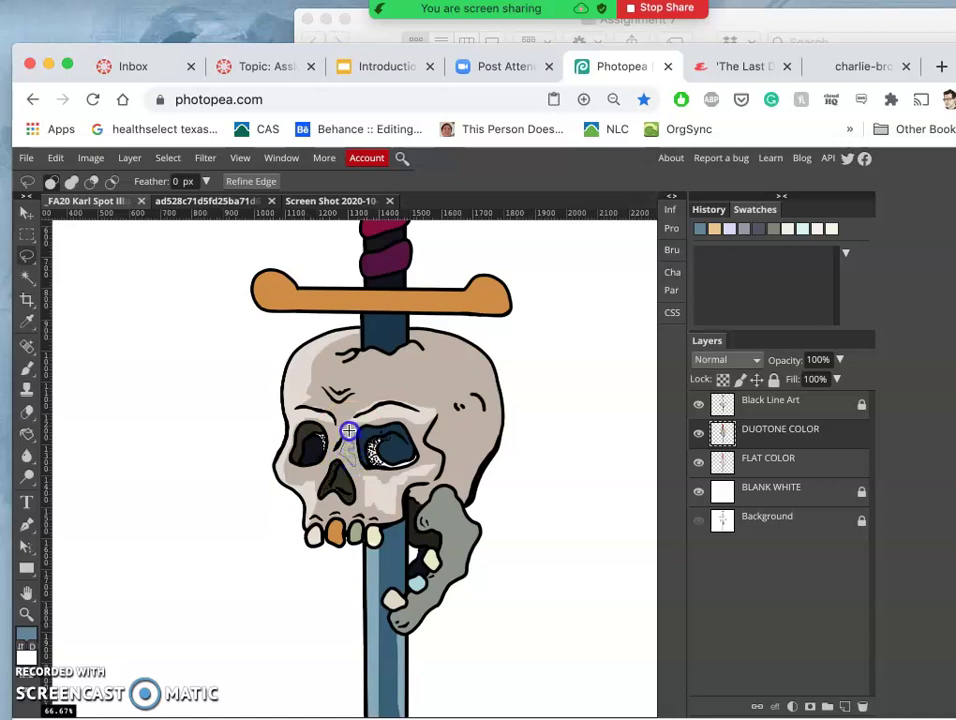
left_click(425, 380)
Lasso the outer right edge of the cranium from the crown down to the jaw, delete it from DUOTONE COLOR, and deselect
left_click(465, 401)
left_click(455, 450)
left_click(463, 411)
left_click(412, 363)
left_click(433, 341)
left_click(425, 341)
left_click_drag(436, 346, 471, 379)
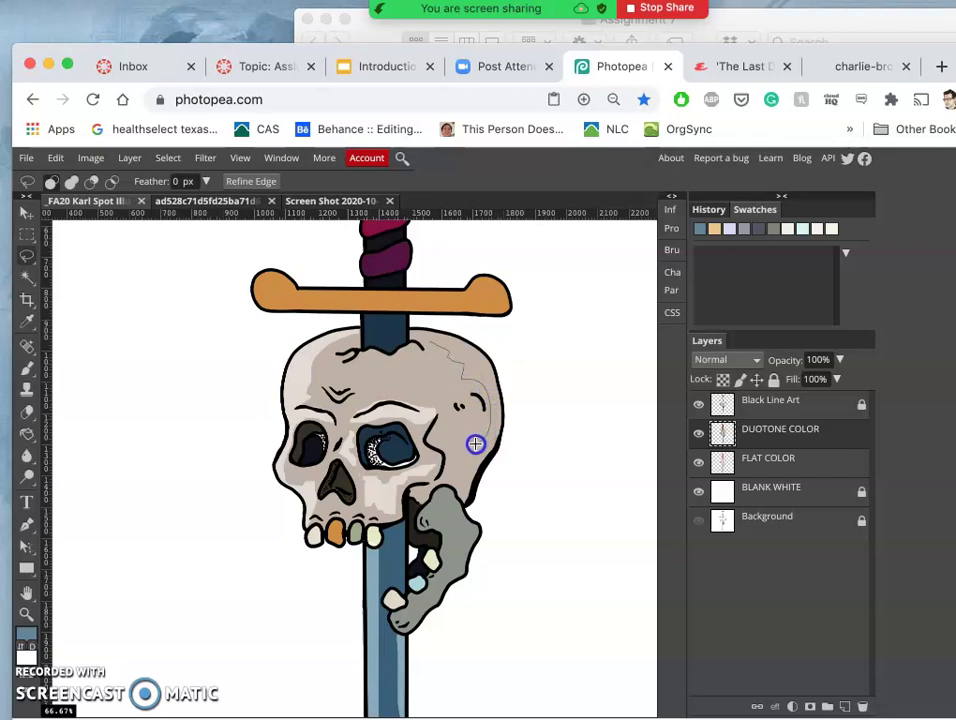
mouse_move(468, 502)
left_mouse_down()
mouse_move(495, 485)
mouse_move(523, 400)
mouse_move(515, 356)
mouse_move(426, 341)
left_mouse_up()
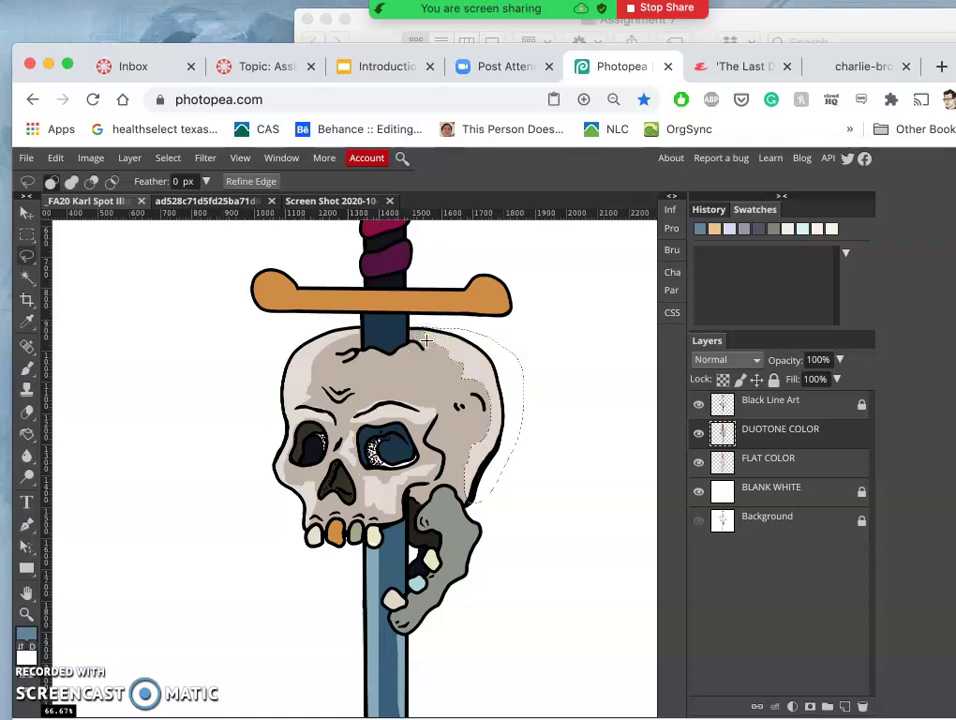
left_click(542, 393)
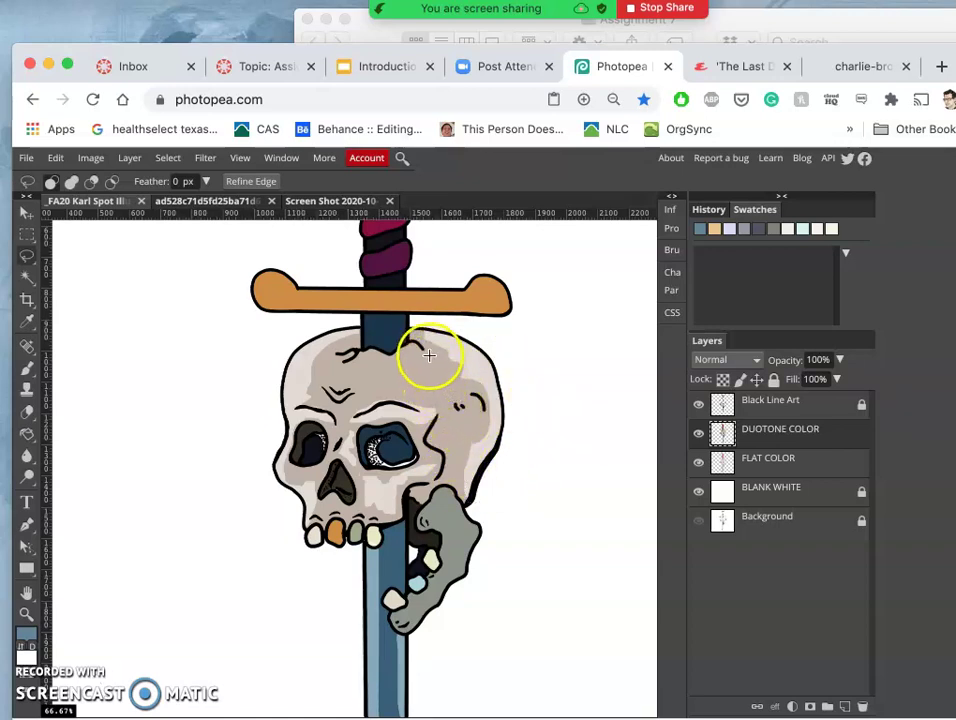
Cut an irregular highlight out of DUOTONE COLOR on the forehead just below where the sword enters the skull
mouse_move(426, 357)
left_mouse_down()
mouse_move(363, 362)
mouse_move(384, 372)
mouse_move(435, 356)
left_mouse_up()
key("Delete")
left_click(458, 392)
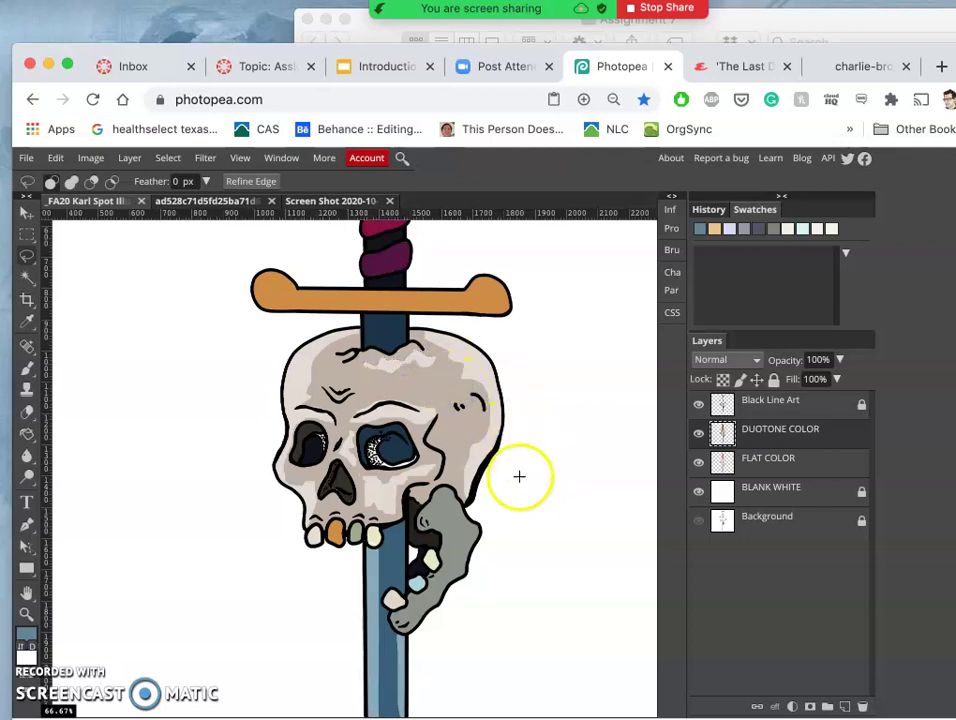
Toggle the visibility of the DUOTONE COLOR layer to compare the shaded skull with its flat colors
scroll(515, 497, "up", 1)
scroll(498, 489, "up", 2)
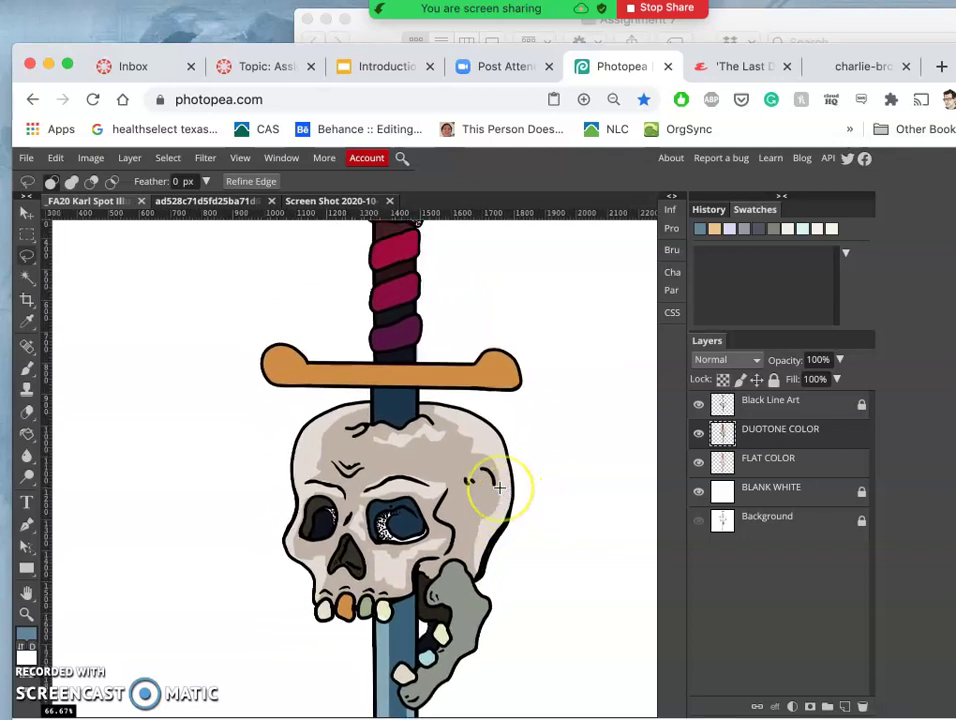
scroll(499, 487, "down", 1)
left_click(700, 441)
left_click(698, 434)
left_click(480, 506)
left_click(676, 476)
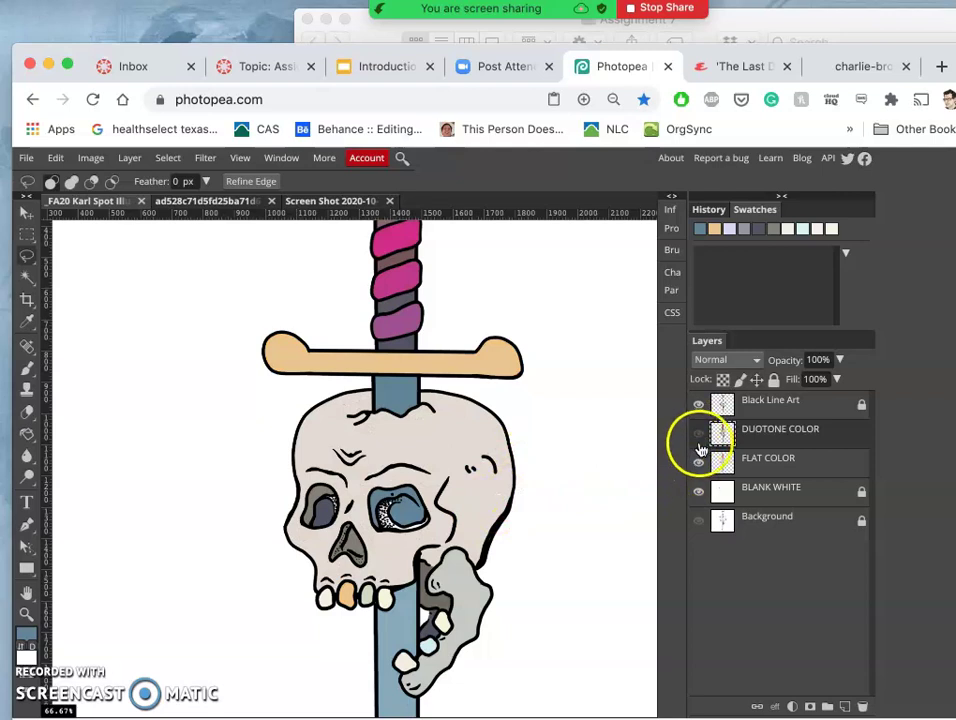
left_click(698, 434)
Delete the crossguard's rounded ends and edges and the pommel's left side from DUOTONE COLOR using freehand selections
scroll(526, 457, "up", 5)
left_click(516, 453)
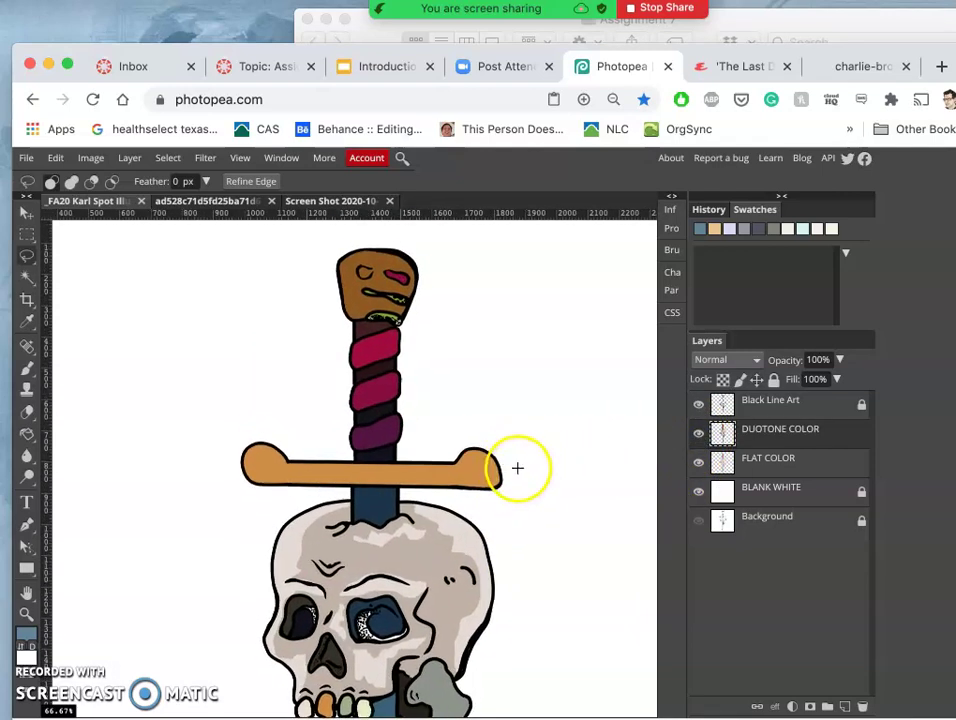
left_click_drag(466, 464, 468, 478)
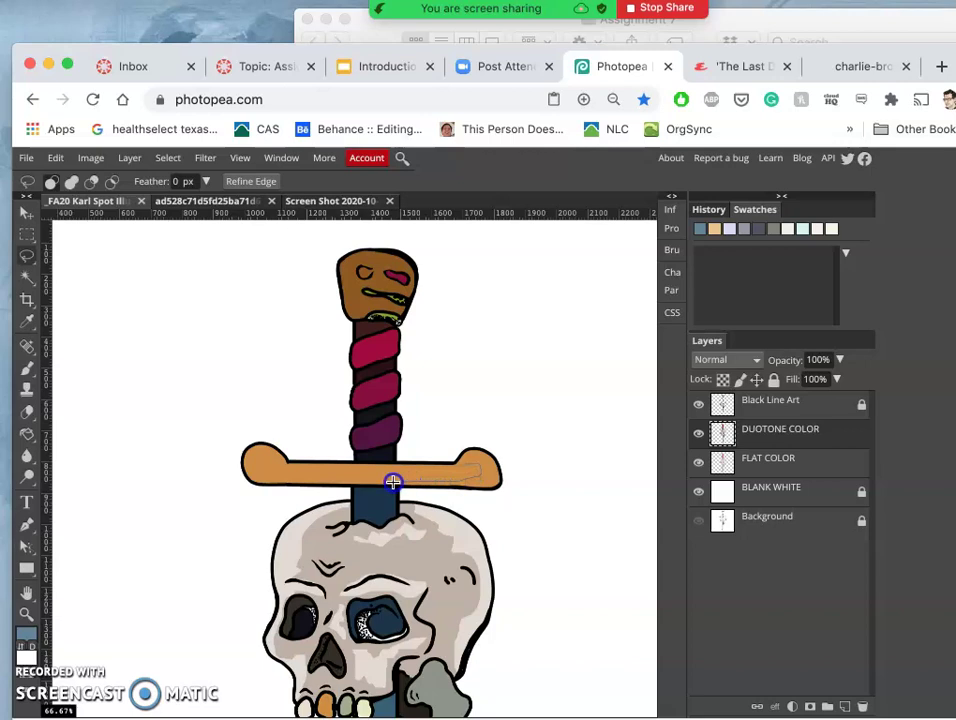
mouse_move(355, 479)
left_mouse_down()
mouse_move(264, 475)
mouse_move(261, 464)
mouse_move(283, 463)
mouse_move(284, 454)
mouse_move(278, 440)
mouse_move(256, 434)
mouse_move(231, 451)
mouse_move(227, 490)
mouse_move(279, 499)
mouse_move(351, 486)
mouse_move(503, 498)
mouse_move(534, 489)
mouse_move(502, 436)
mouse_move(465, 463)
left_mouse_up()
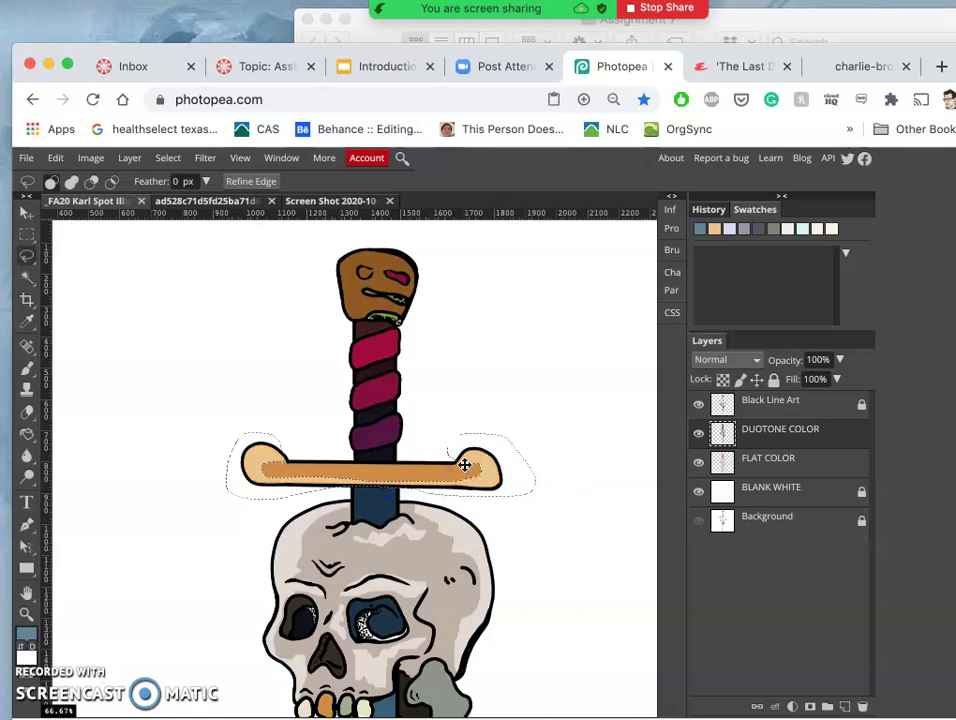
left_click(551, 403)
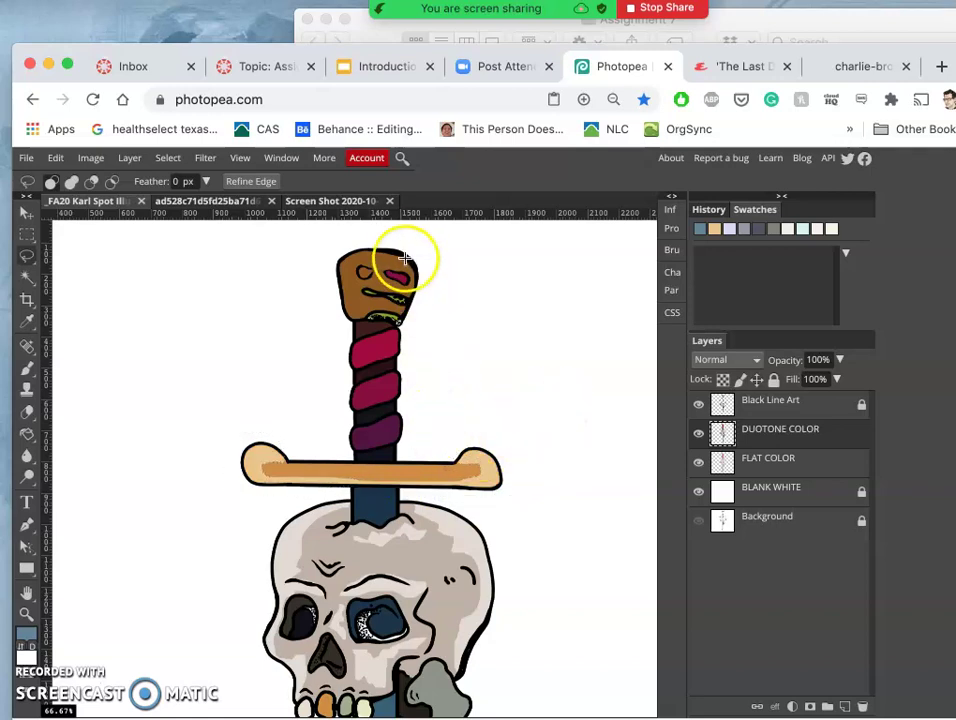
mouse_move(426, 260)
left_mouse_down()
mouse_move(358, 264)
mouse_move(366, 317)
mouse_move(339, 321)
mouse_move(326, 308)
mouse_move(325, 267)
mouse_move(357, 238)
mouse_move(433, 245)
left_mouse_up()
left_click(459, 341)
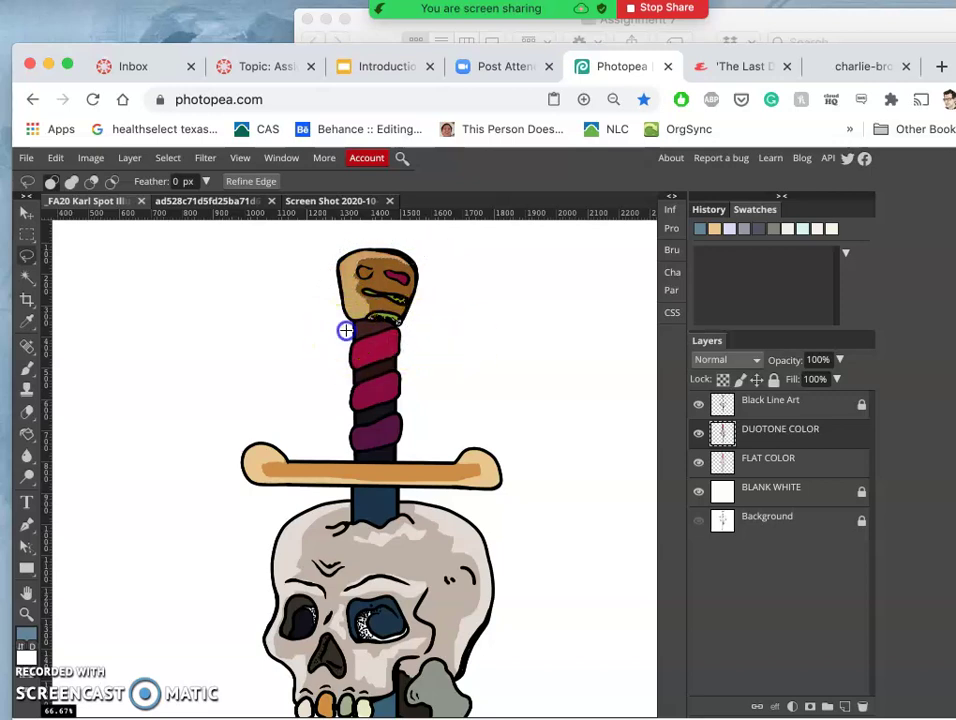
Lasso a vertical strip down the right side of the wrapped grip, delete it from DUOTONE COLOR, and deselect
left_click(419, 330)
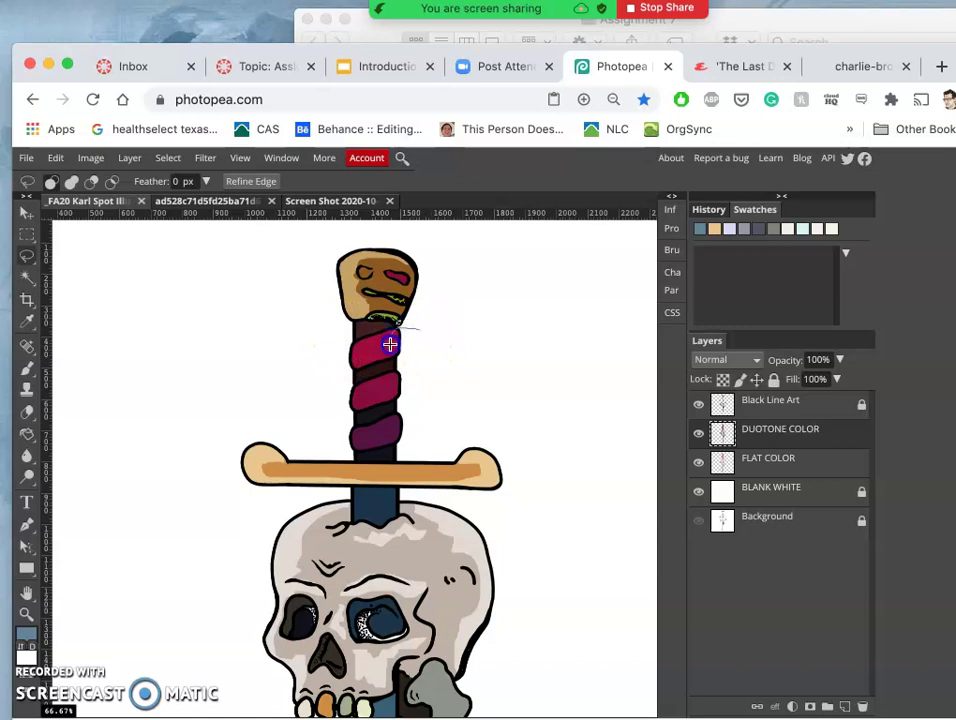
left_click_drag(386, 380, 379, 409)
left_click_drag(400, 360, 418, 335)
key("Delete")
left_click(418, 380)
left_click(418, 380)
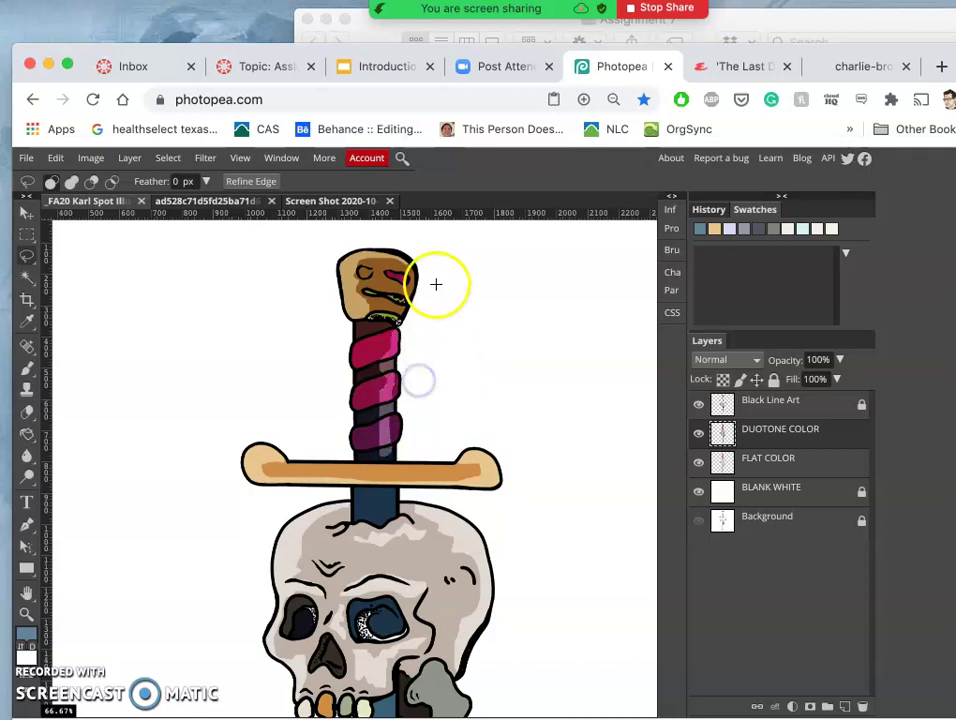
Cut a vertical highlight out of DUOTONE COLOR along the left edge of the wrapped grip and deselect
left_click(359, 321)
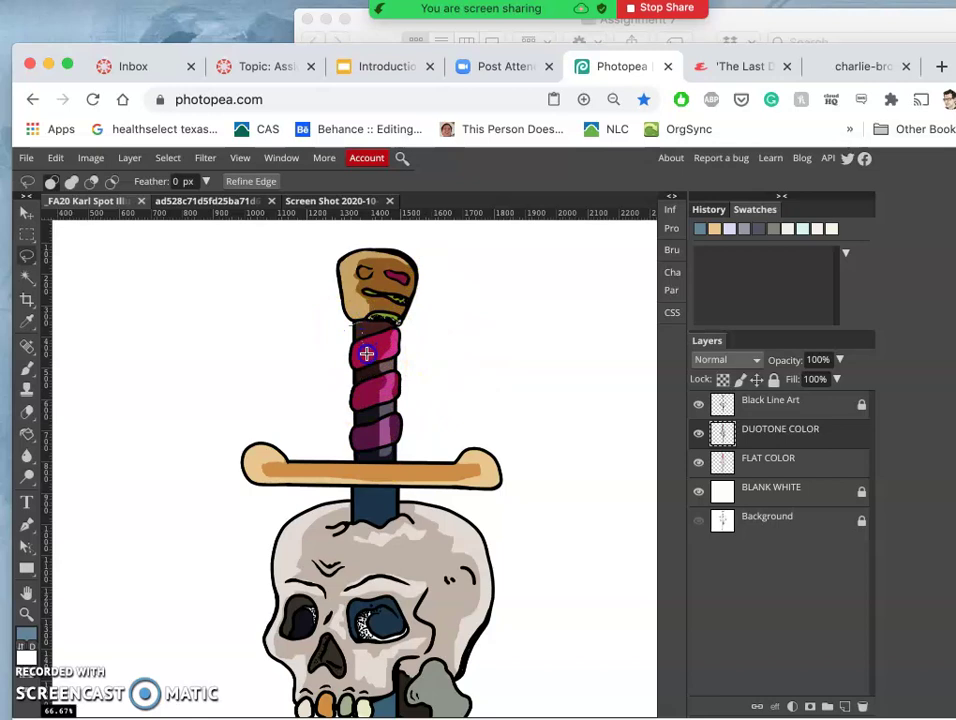
left_click_drag(362, 381, 363, 413)
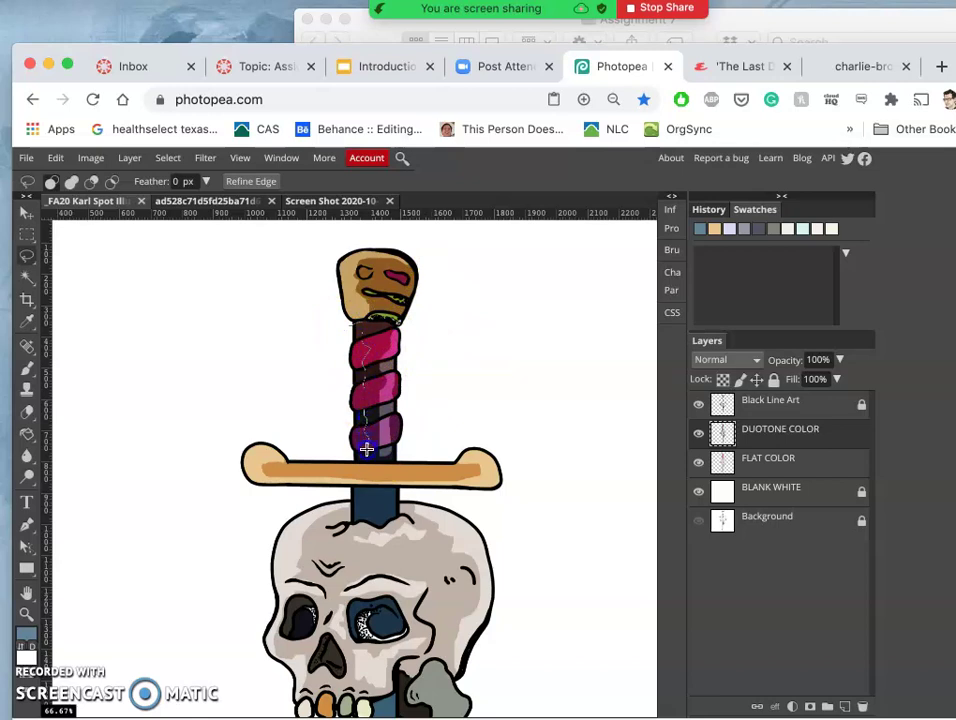
mouse_move(345, 452)
left_mouse_down()
mouse_move(335, 352)
mouse_move(346, 332)
left_mouse_up()
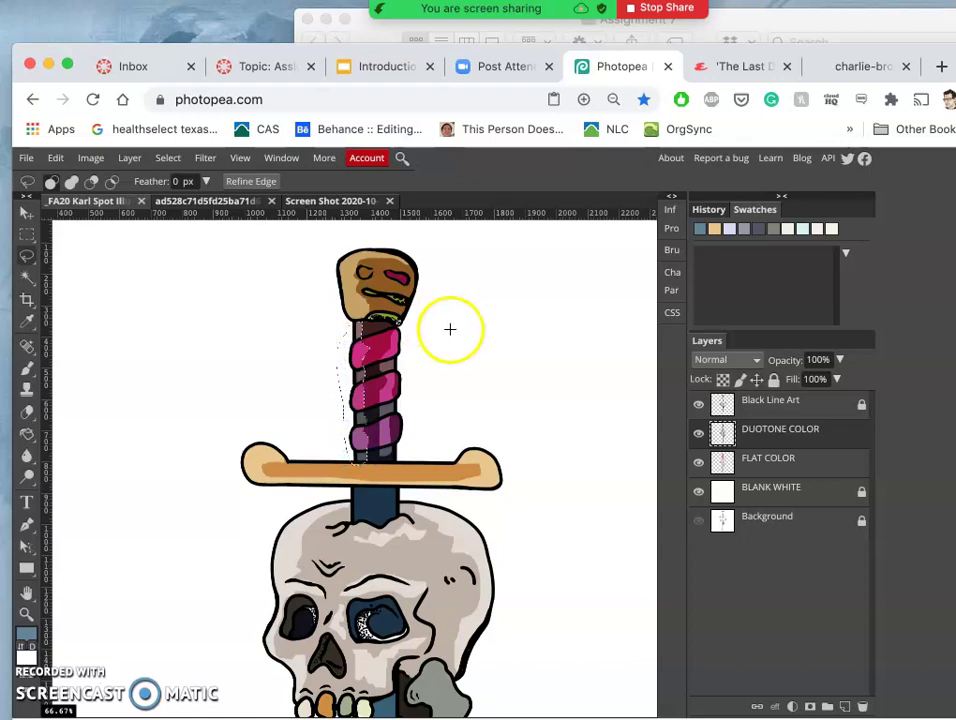
left_click(451, 333)
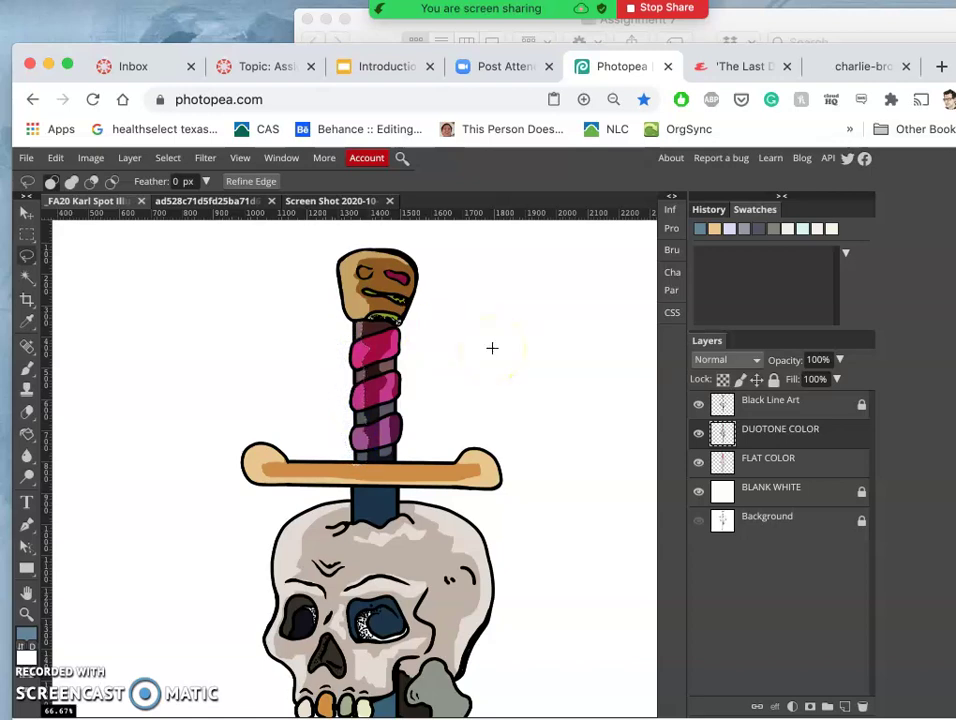
Cut small highlights out of DUOTONE COLOR at the top of the left eye socket and on both eyeballs, deselecting after each
scroll(491, 348, "down", 2)
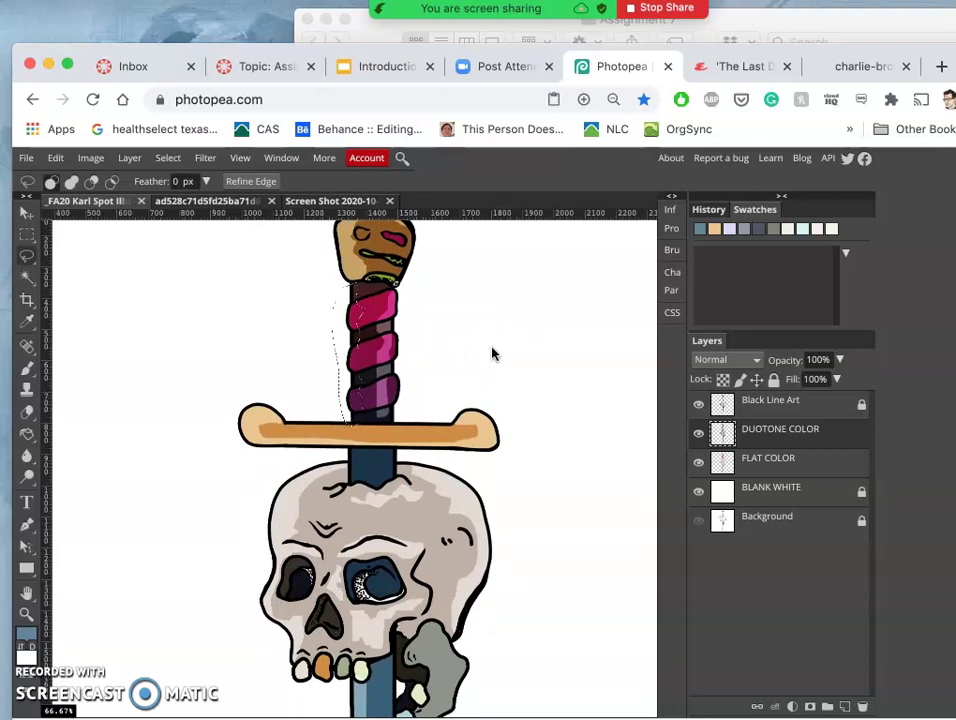
left_click(448, 322)
scroll(510, 367, "down", 10)
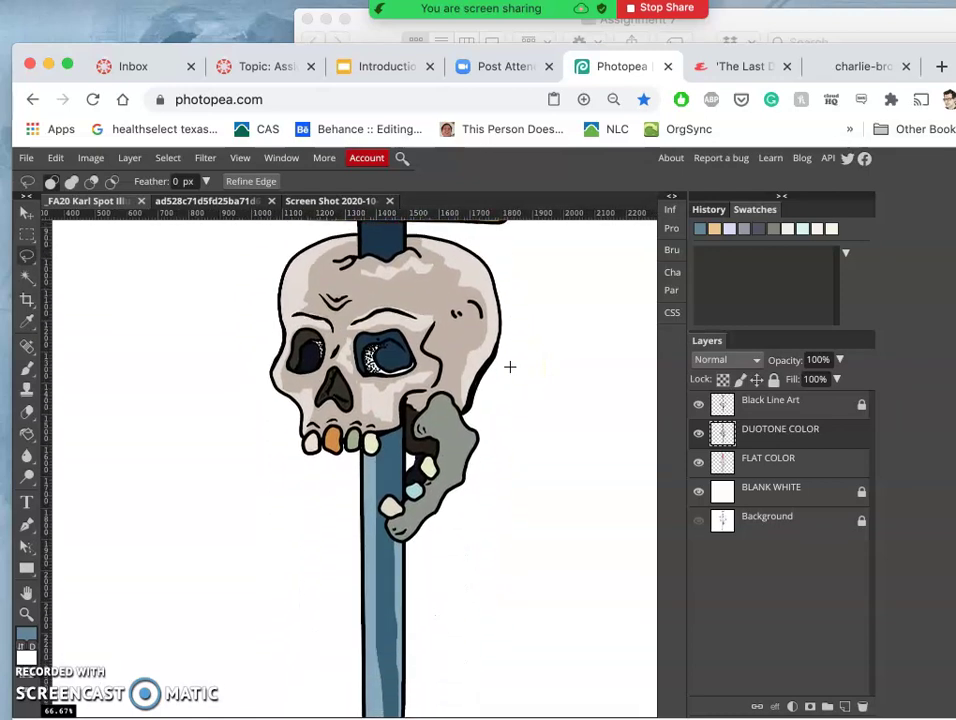
left_click(427, 367)
scroll(427, 363, "up", 6)
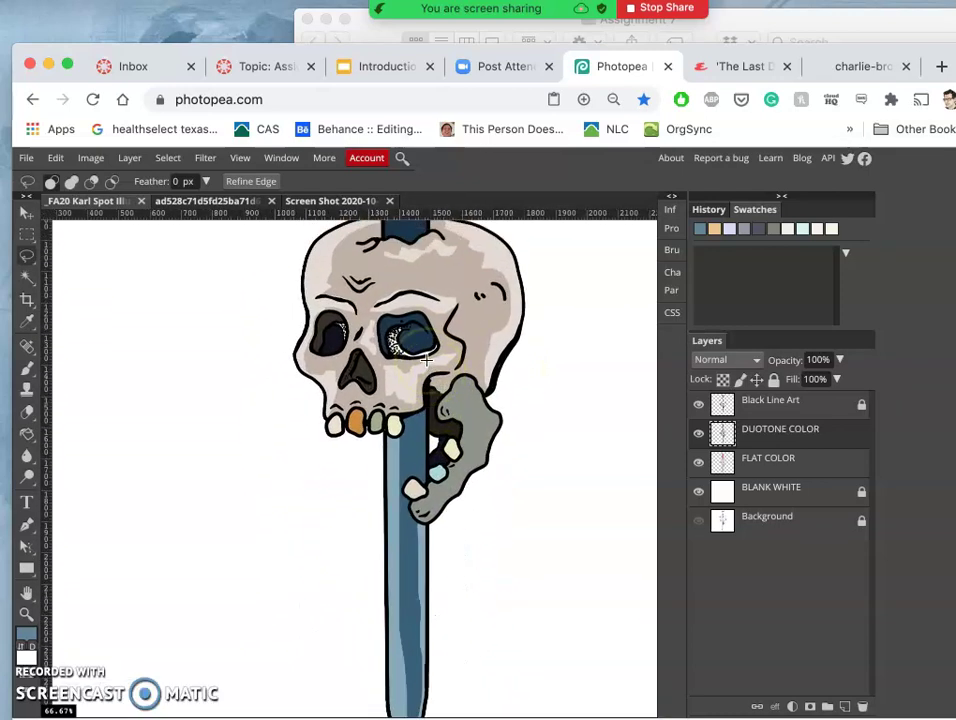
scroll(427, 360, "up", 1)
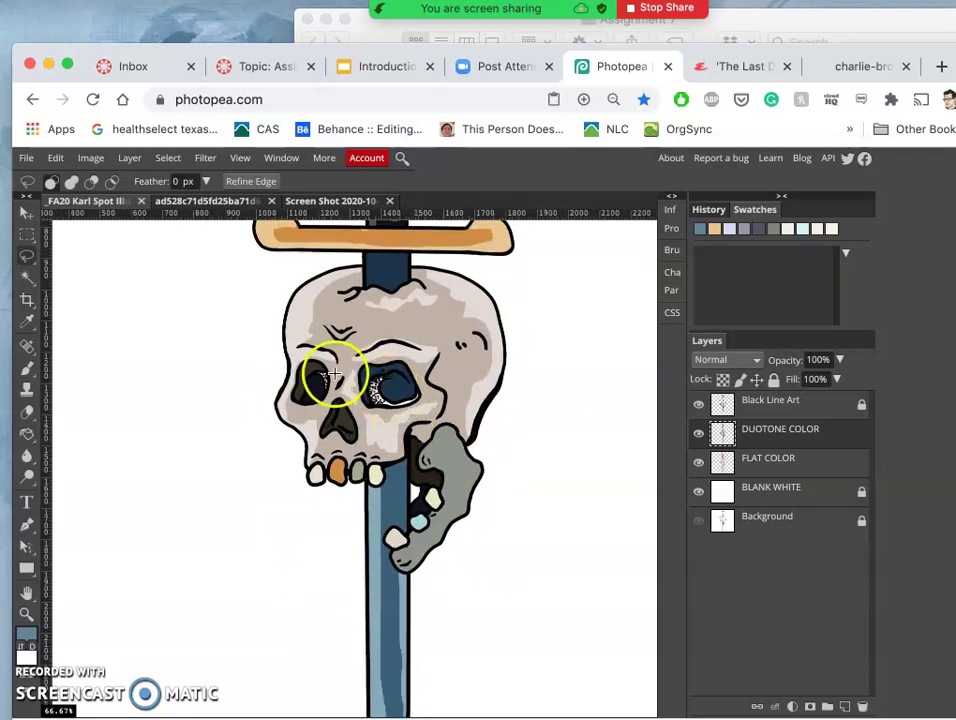
left_click(319, 373)
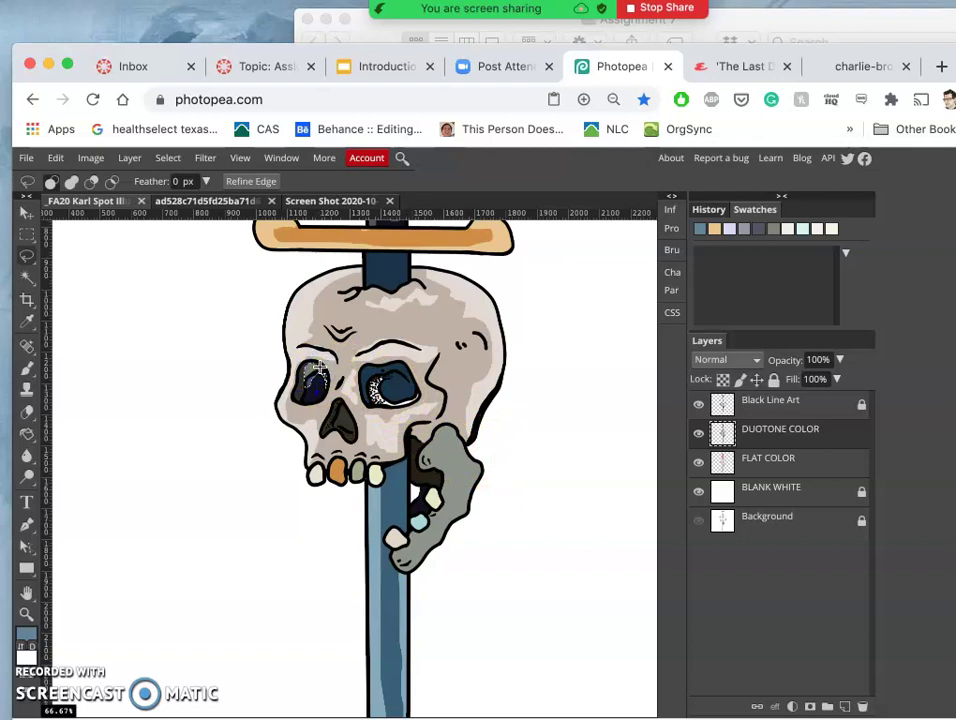
left_click(280, 521)
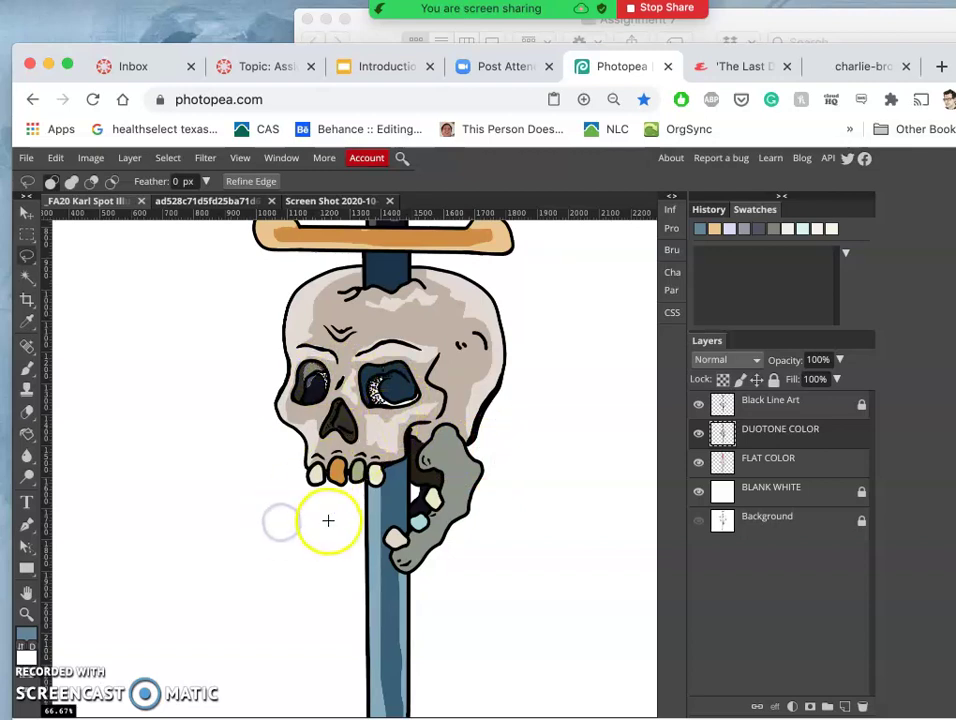
left_click(382, 385)
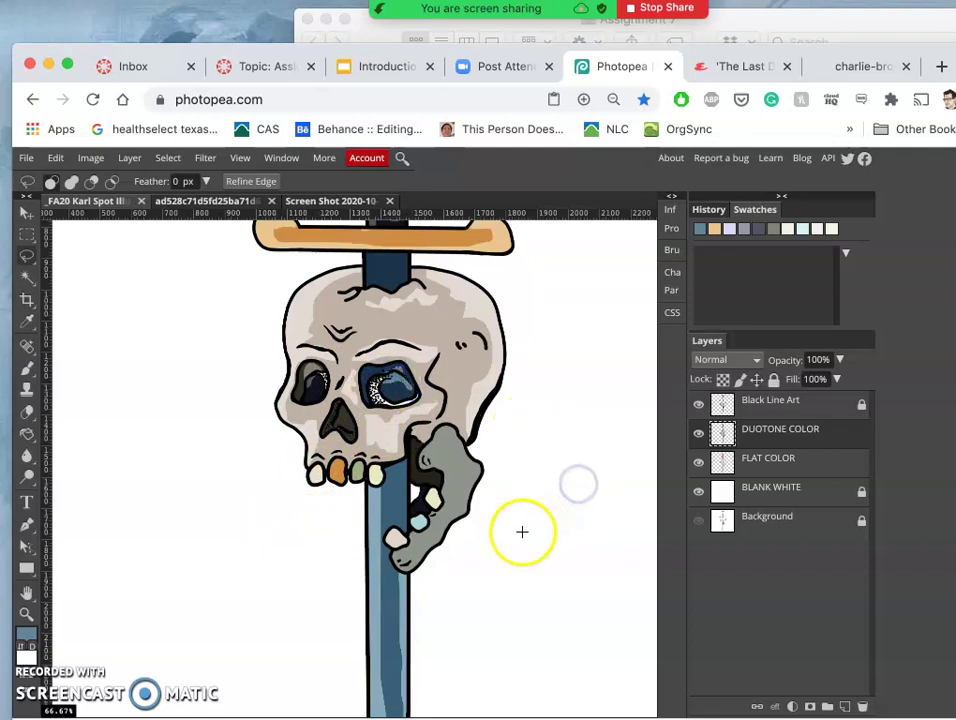
Lasso highlight shapes on the four upper teeth and the three loose jaw teeth and delete them from DUOTONE COLOR
left_click(338, 471)
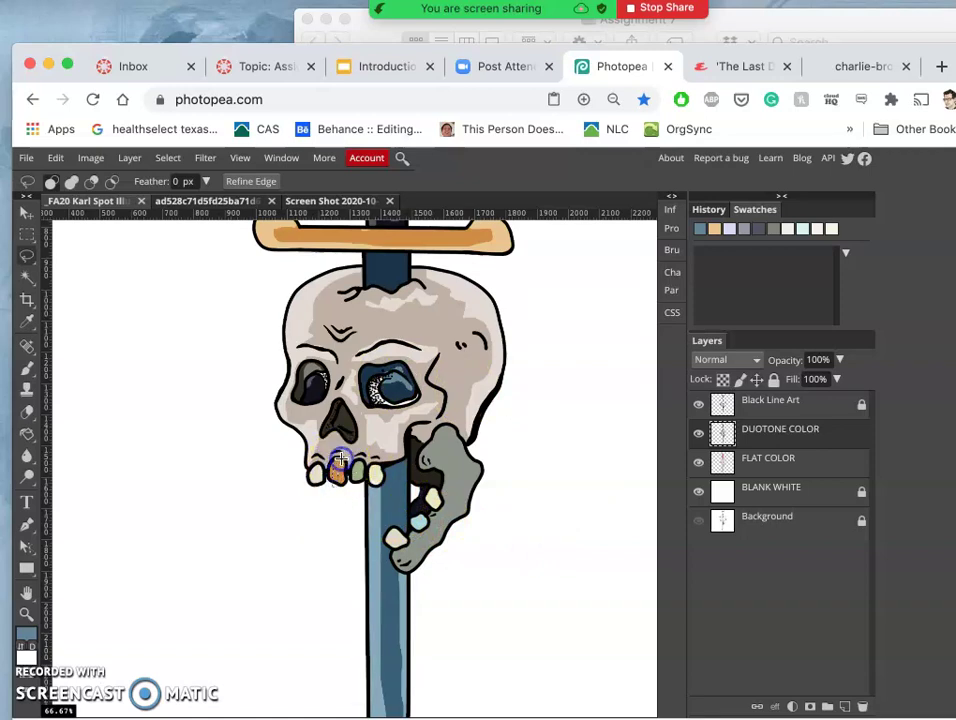
left_click(331, 521)
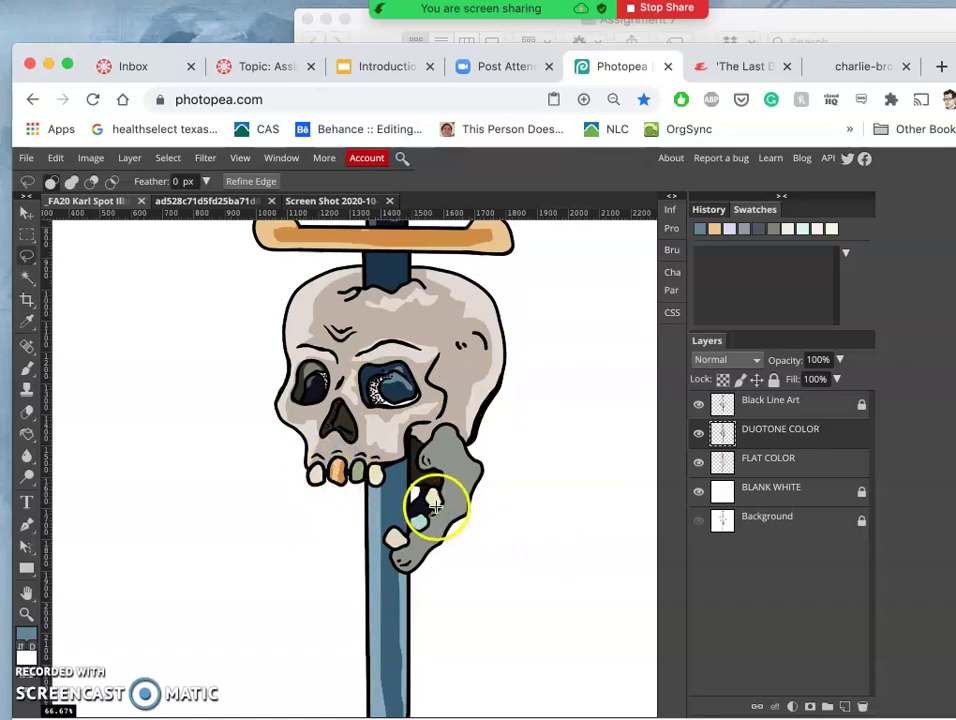
left_click(315, 487)
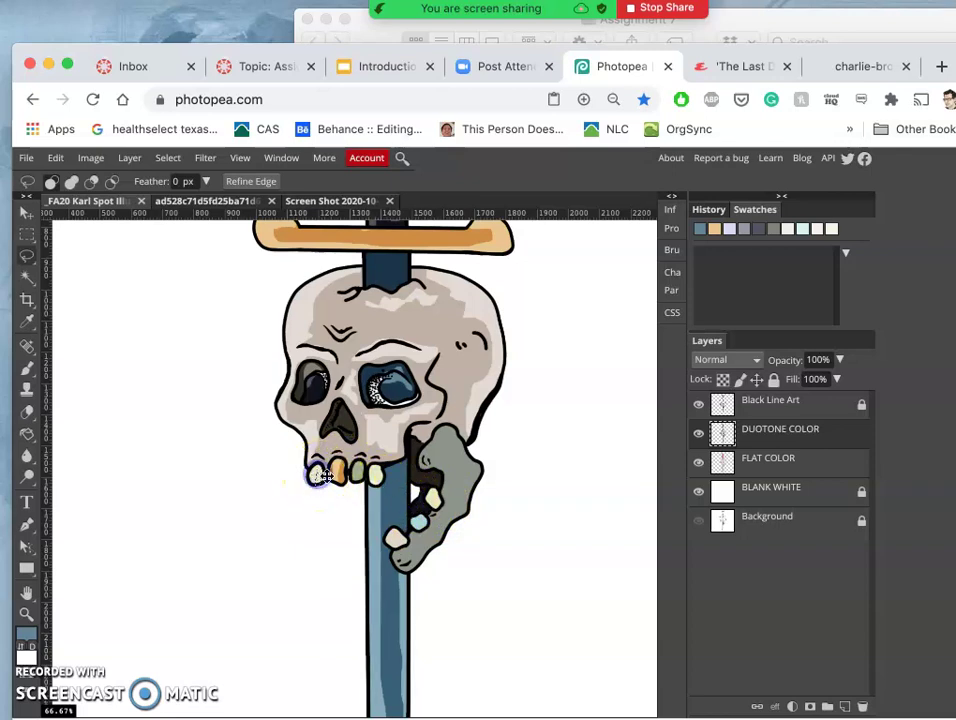
left_click(358, 468)
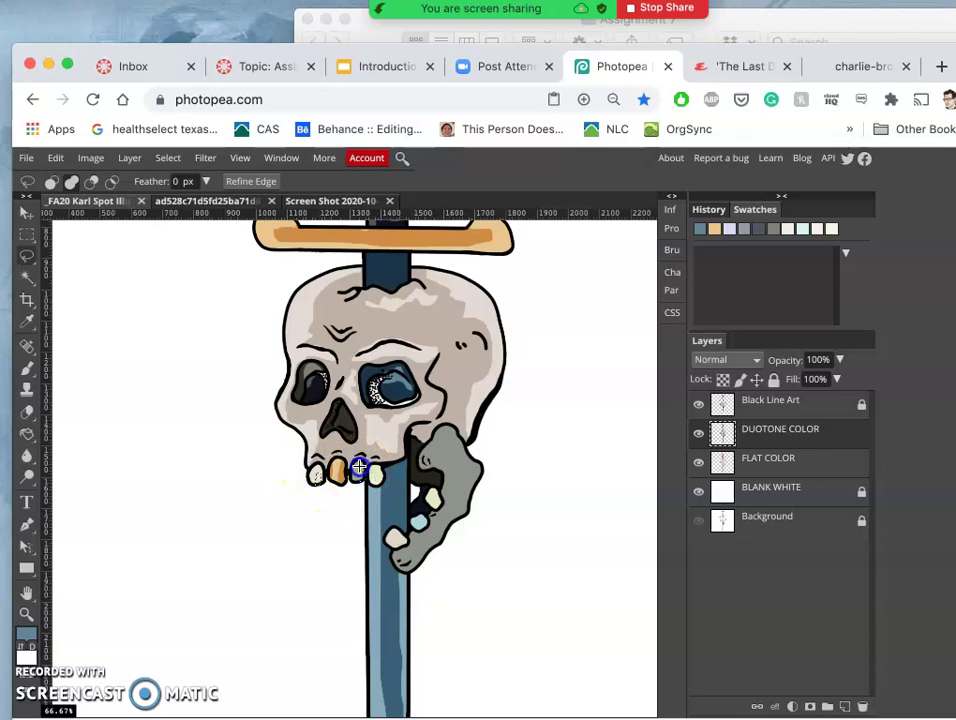
left_click(378, 470)
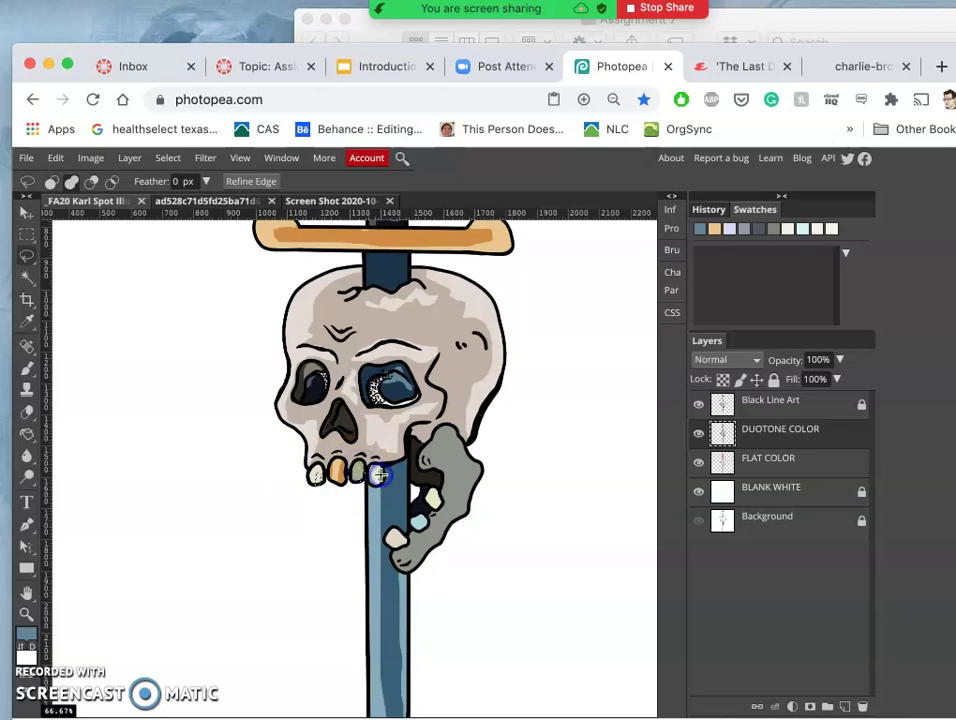
left_click(404, 537)
left_click(421, 525)
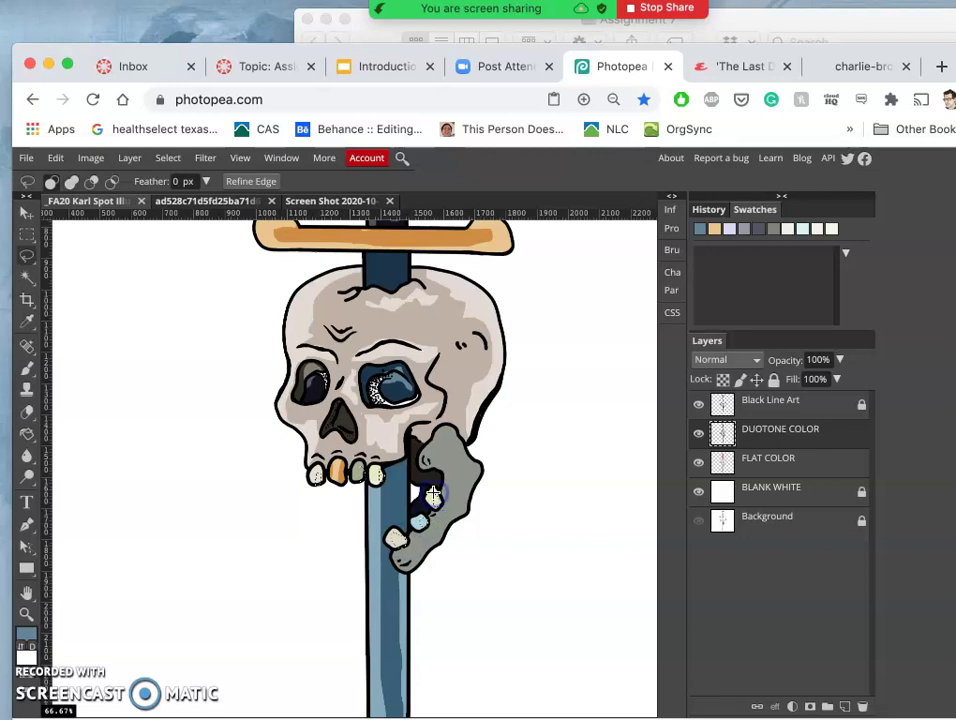
left_click(432, 497)
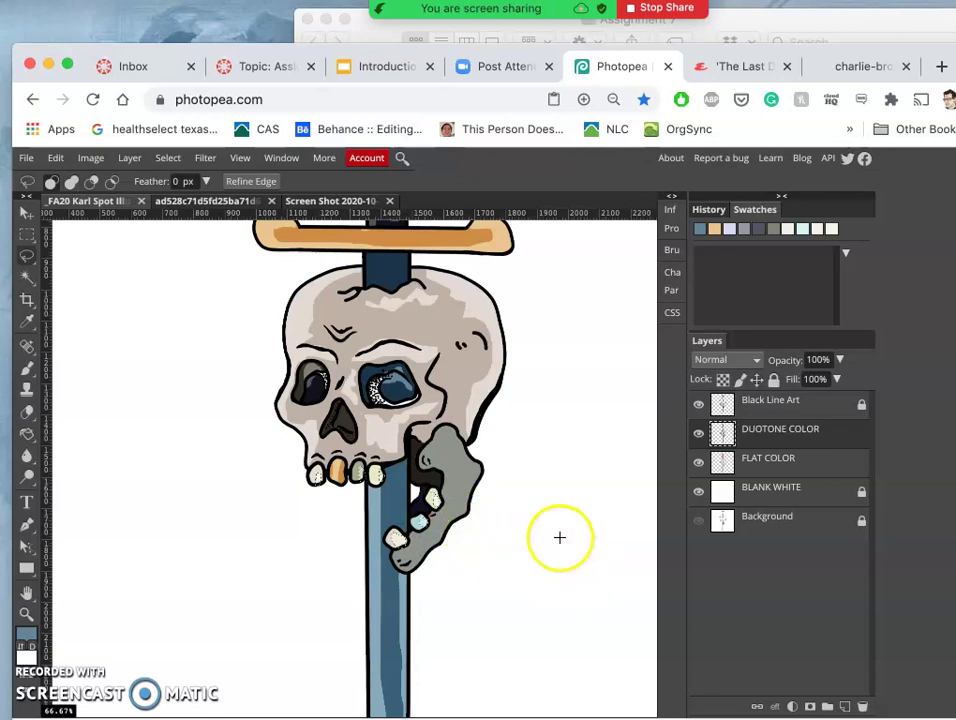
Lasso the outer right side of the gray jawbone from its top to its lower tip, delete it from DUOTONE COLOR, and deselect
scroll(560, 538, "up", 1)
scroll(559, 537, "up", 5)
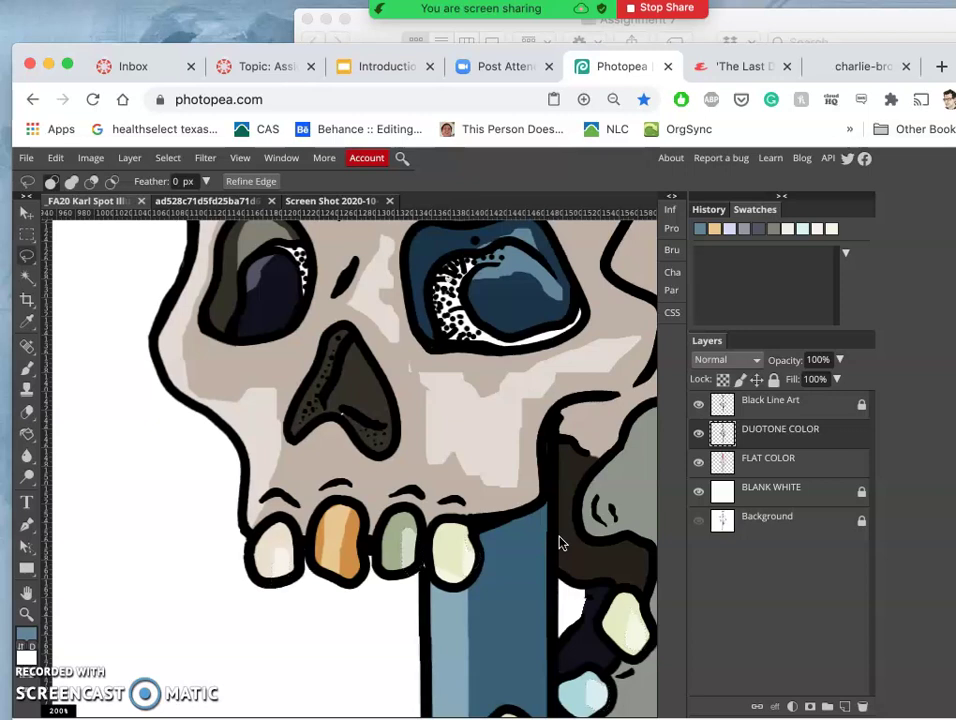
scroll(559, 543, "down", 3)
scroll(559, 543, "right", 5)
scroll(559, 543, "down", 2)
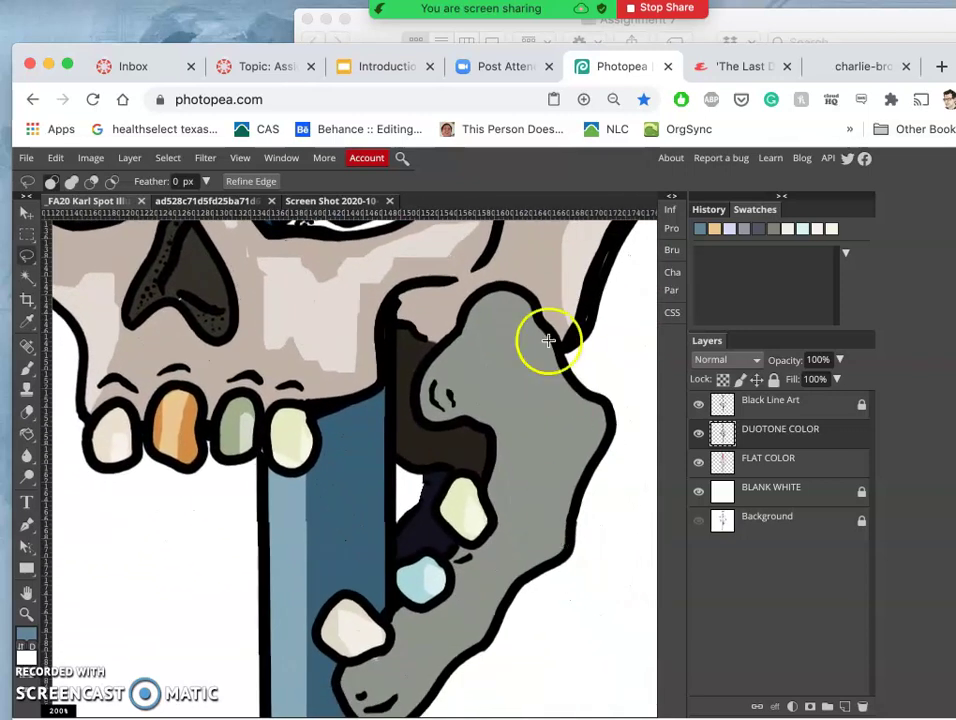
mouse_move(501, 308)
left_mouse_down()
mouse_move(467, 354)
mouse_move(518, 373)
mouse_move(558, 441)
mouse_move(544, 490)
mouse_move(548, 525)
mouse_move(509, 558)
mouse_move(428, 658)
left_mouse_up()
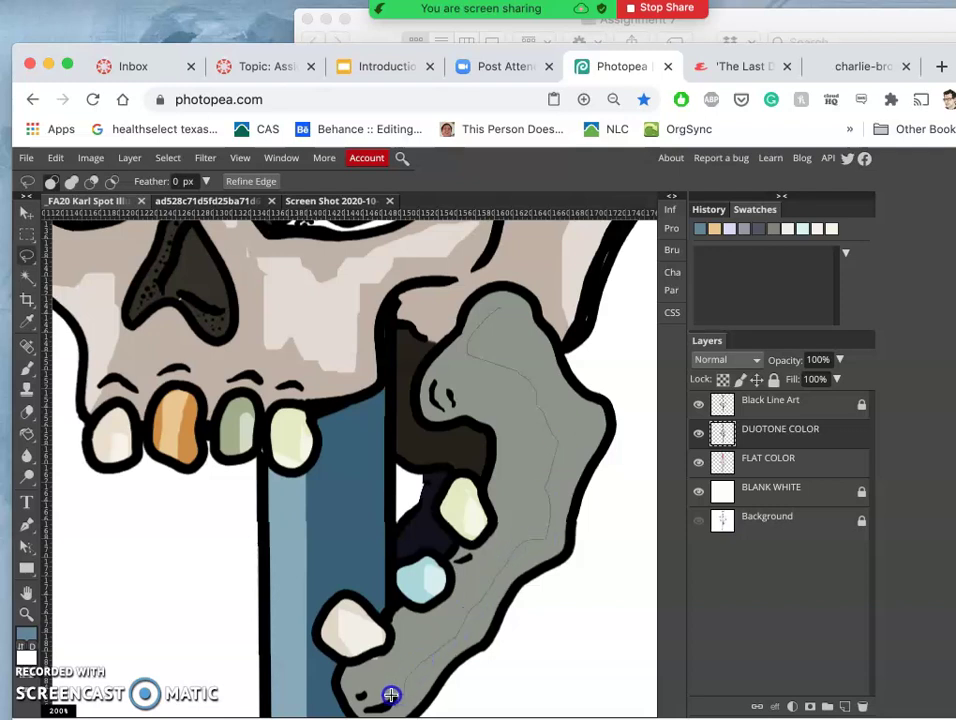
left_click_drag(390, 706, 358, 694)
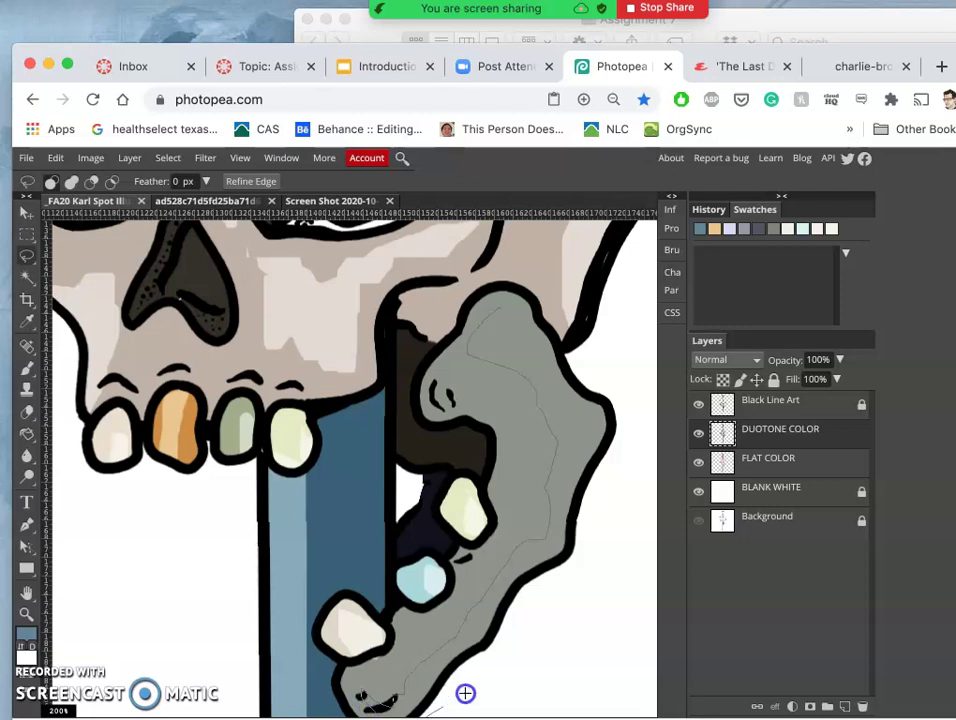
mouse_move(483, 681)
left_mouse_down()
mouse_move(602, 546)
mouse_move(635, 419)
mouse_move(595, 376)
left_mouse_up()
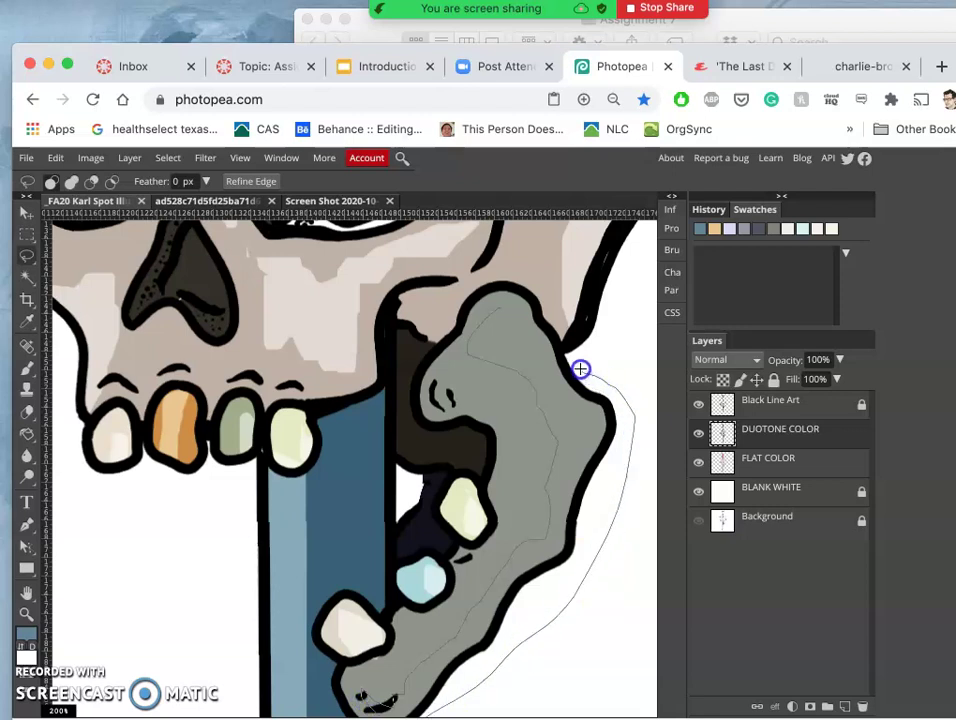
left_click_drag(510, 303, 508, 312)
key("BackSpace")
key("super+d")
key("super+minus")
key("super+minus")
key("super+minus")
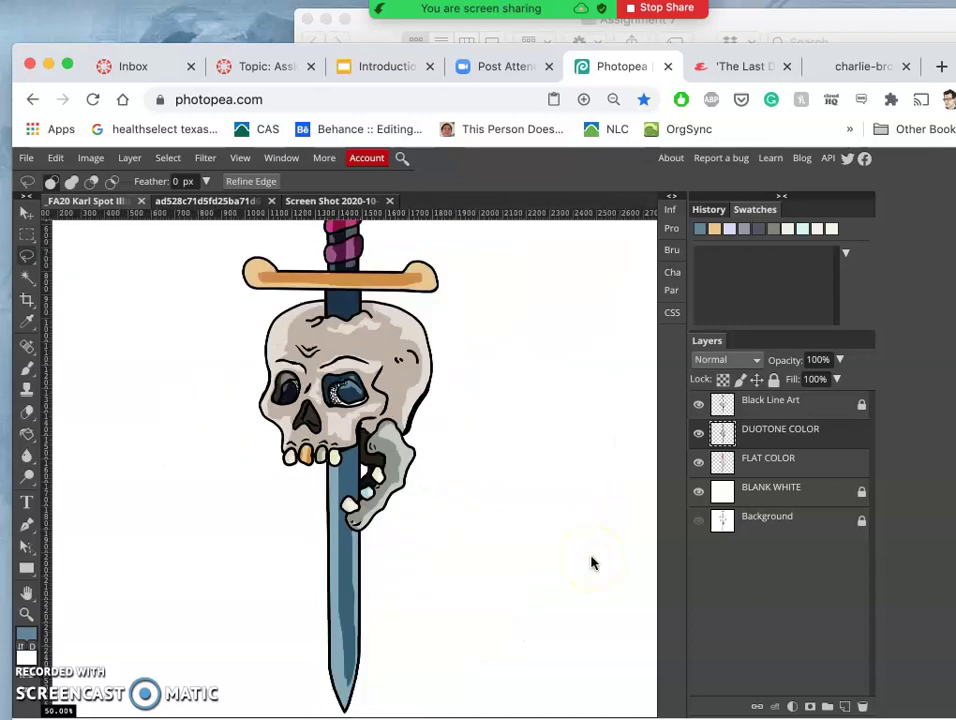
Cut a small highlight out of DUOTONE COLOR between the lower left of the nose cavity and the upper teeth, and deselect
scroll(488, 506, "up", 3)
scroll(488, 506, "left", 2)
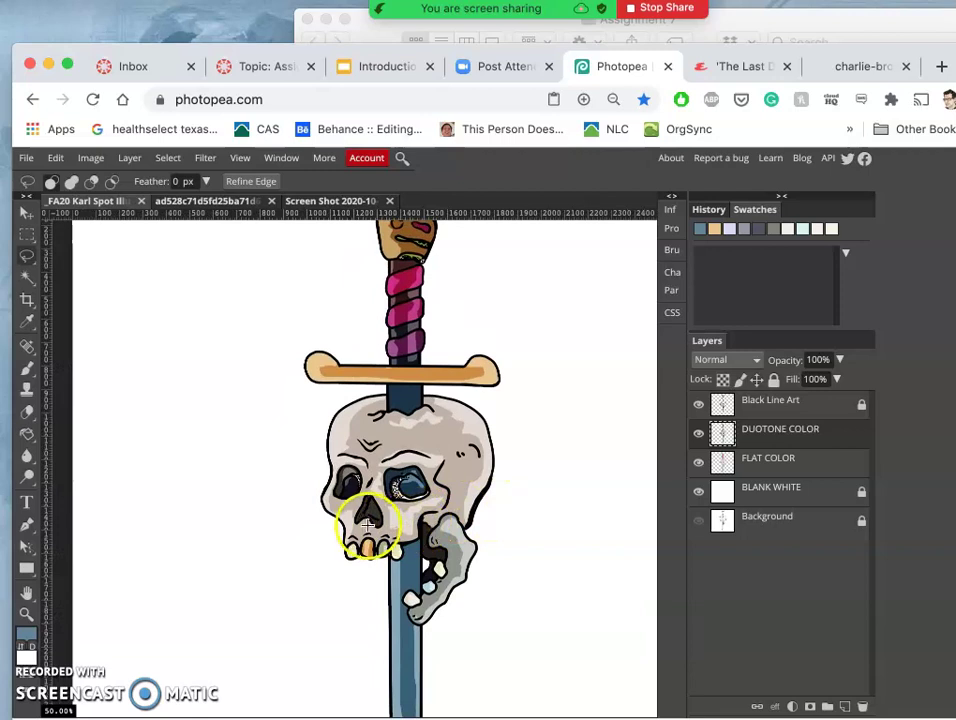
left_click(362, 527)
left_click(192, 657)
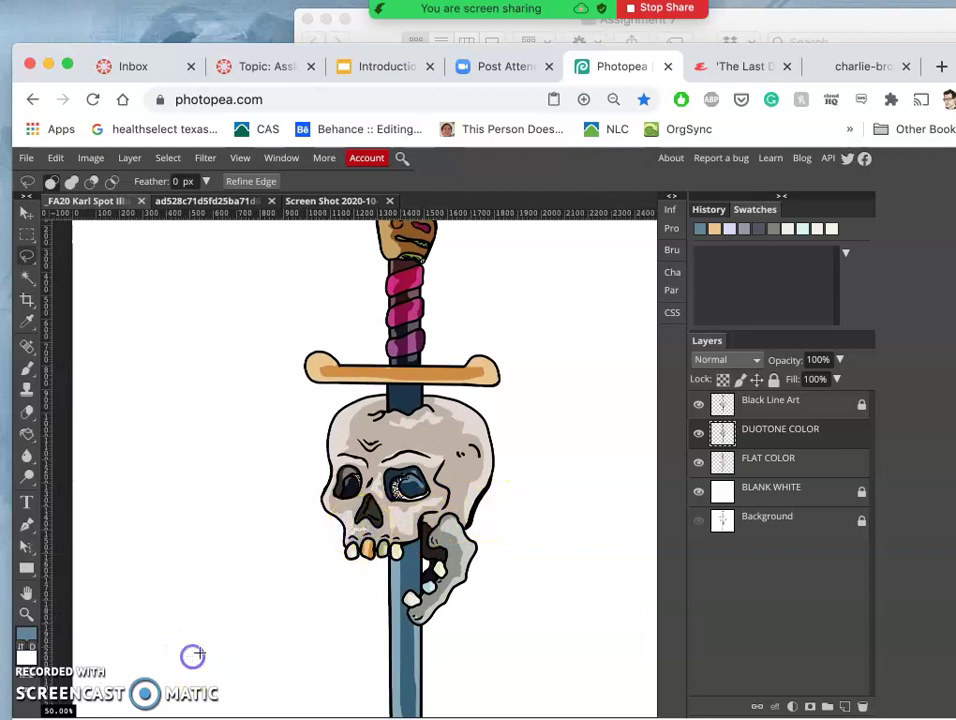
left_click(286, 577)
Cut a highlight out of DUOTONE COLOR between the left eyebrow and the inner edge of the left eye socket, and deselect
key("super+plus")
key("super+plus")
key("super+plus")
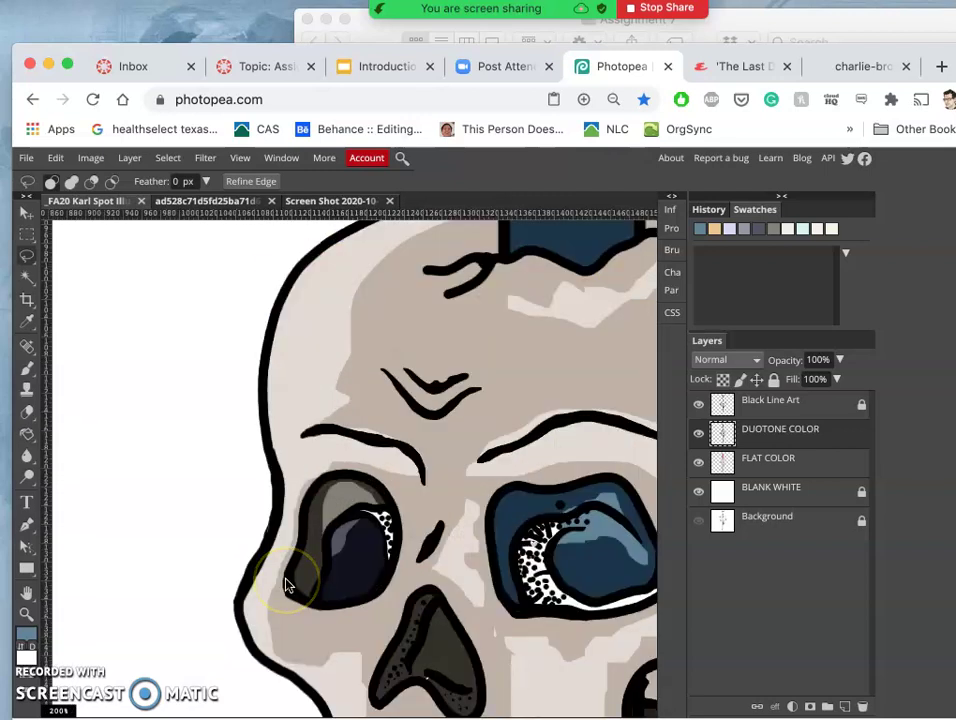
scroll(286, 580, "down", 3)
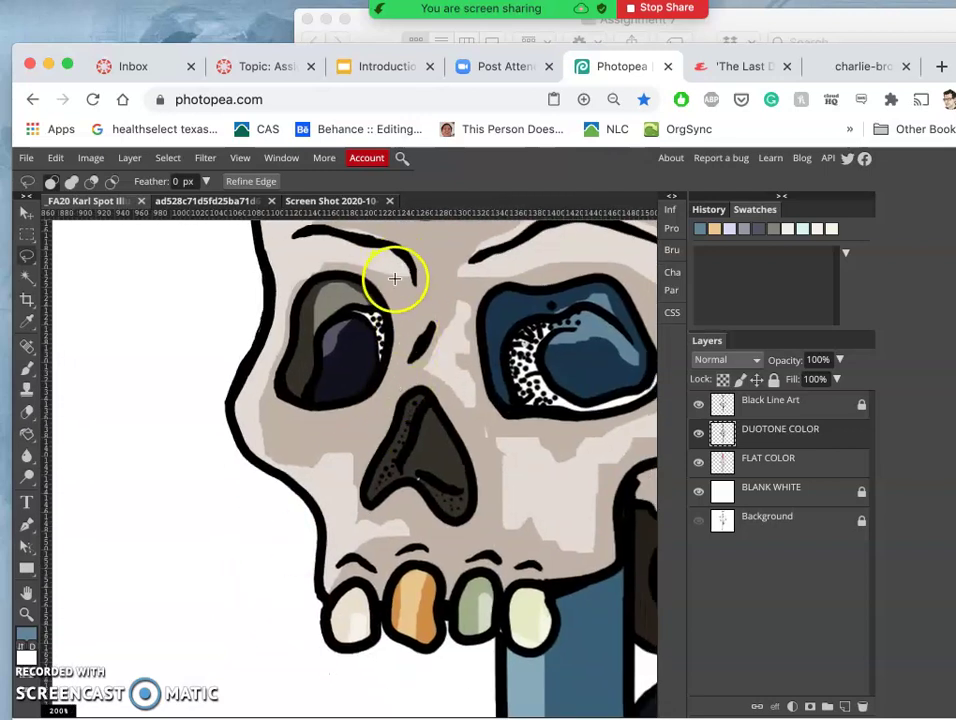
mouse_move(395, 274)
left_mouse_down()
mouse_move(415, 308)
mouse_move(393, 260)
left_mouse_up()
left_click(410, 329)
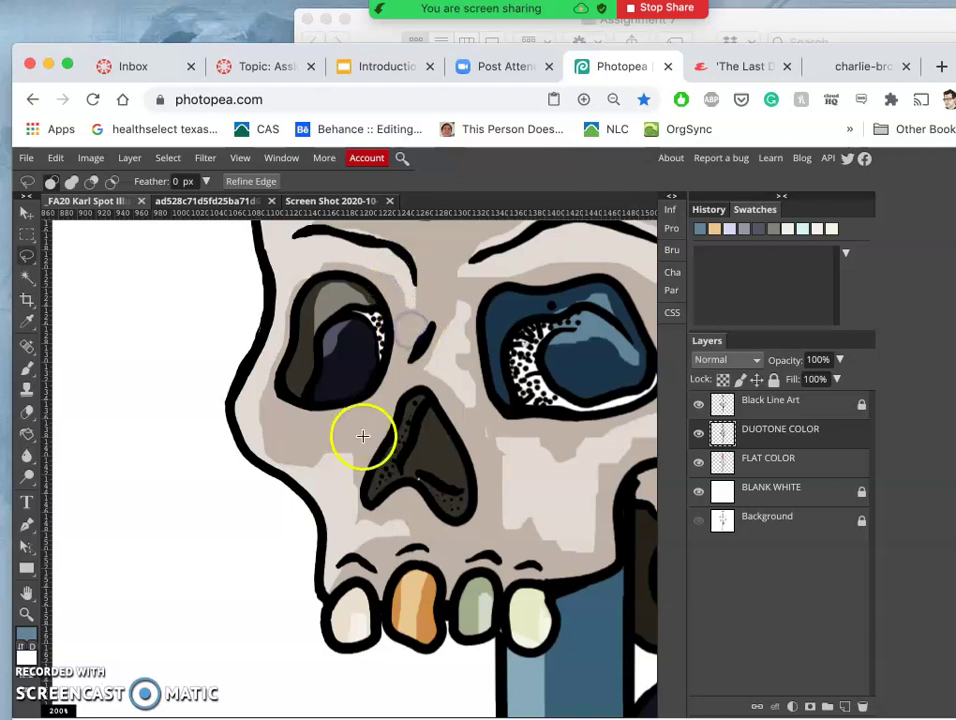
Lasso the areas around the gum creases above the orange and green teeth and delete each from DUOTONE COLOR
left_click_drag(393, 556, 426, 541)
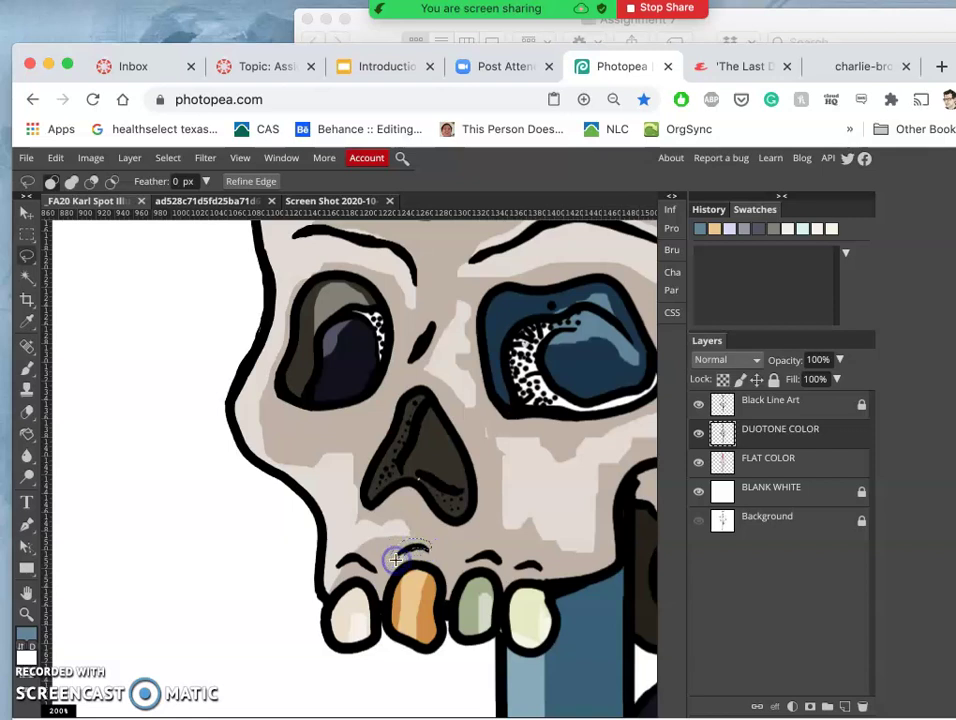
key("Delete")
mouse_move(466, 559)
left_mouse_down()
mouse_move(485, 545)
mouse_move(508, 560)
mouse_move(499, 561)
left_mouse_up()
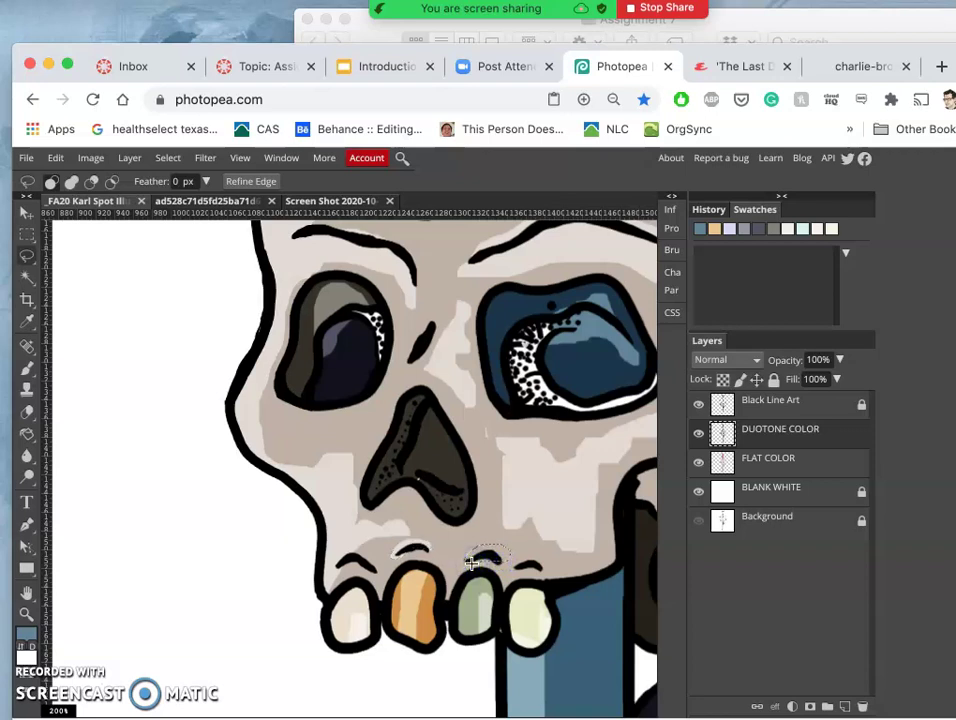
key("Delete")
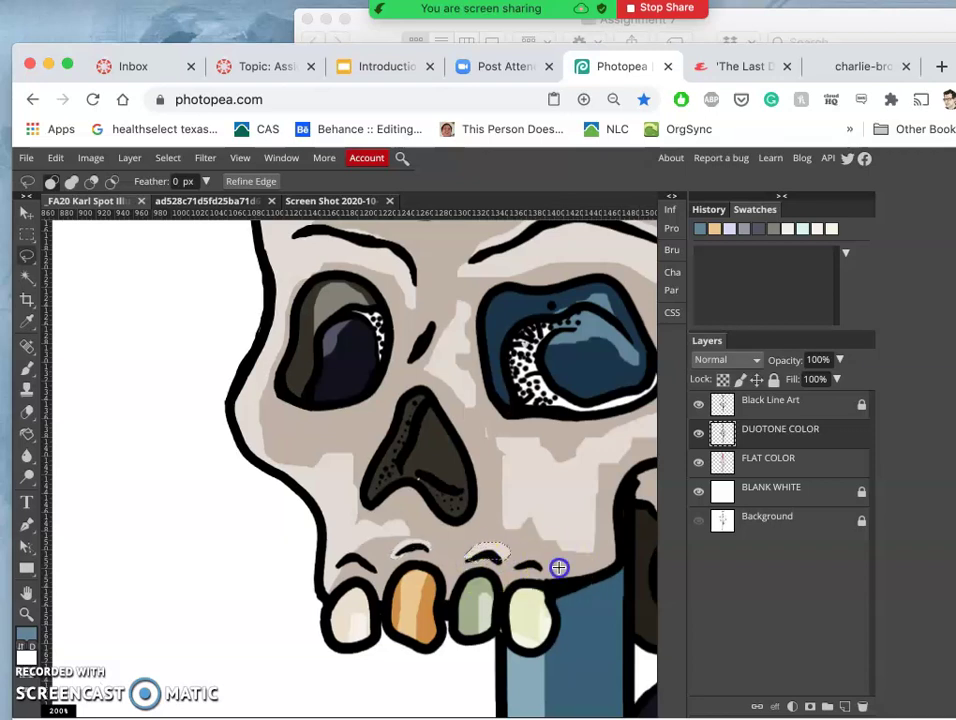